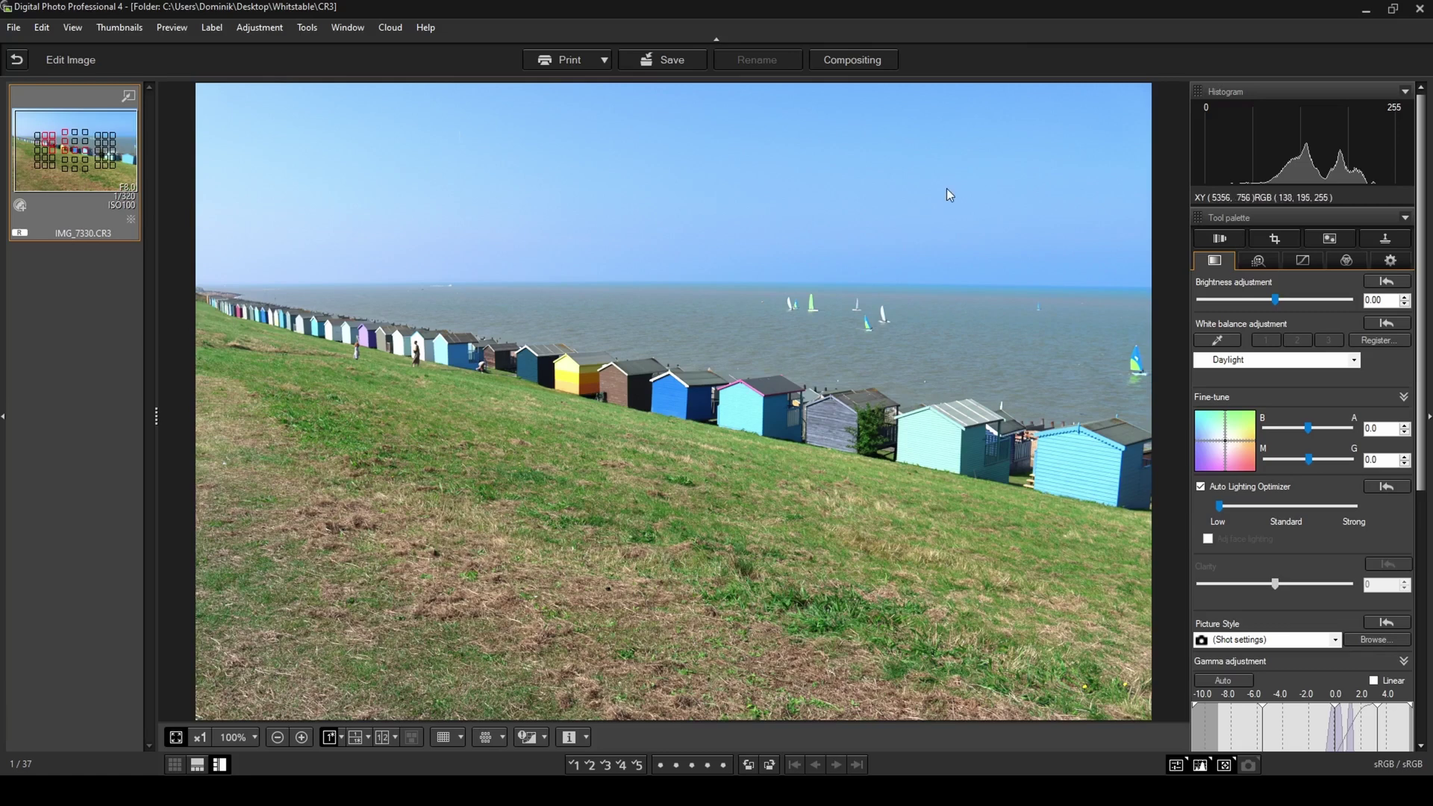
Step: Start the copy stamp at 100% view and set the grass just right of the girl as the copy source
{"action": "left_click", "coordinate": [1391, 244]}
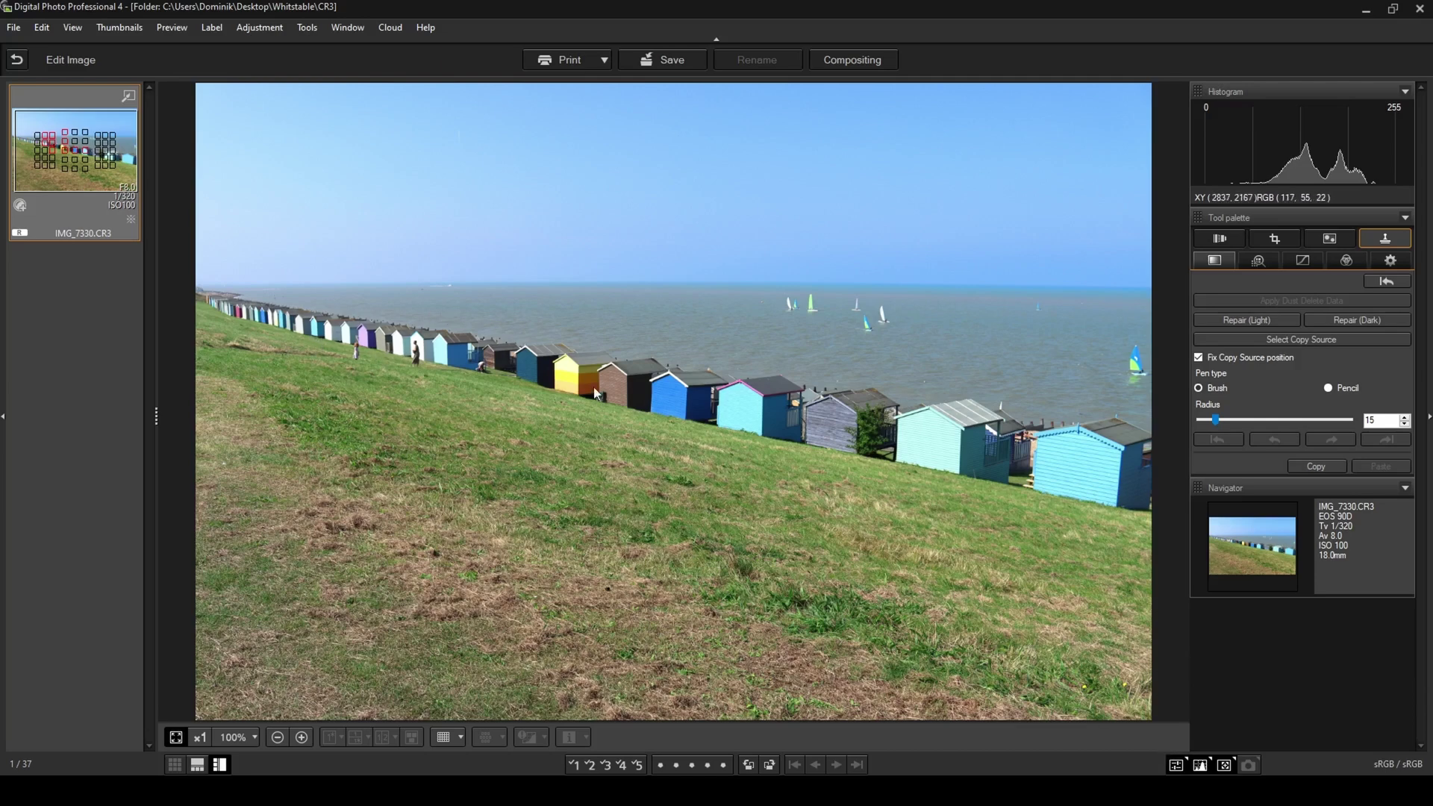
{"action": "left_click", "coordinate": [200, 739]}
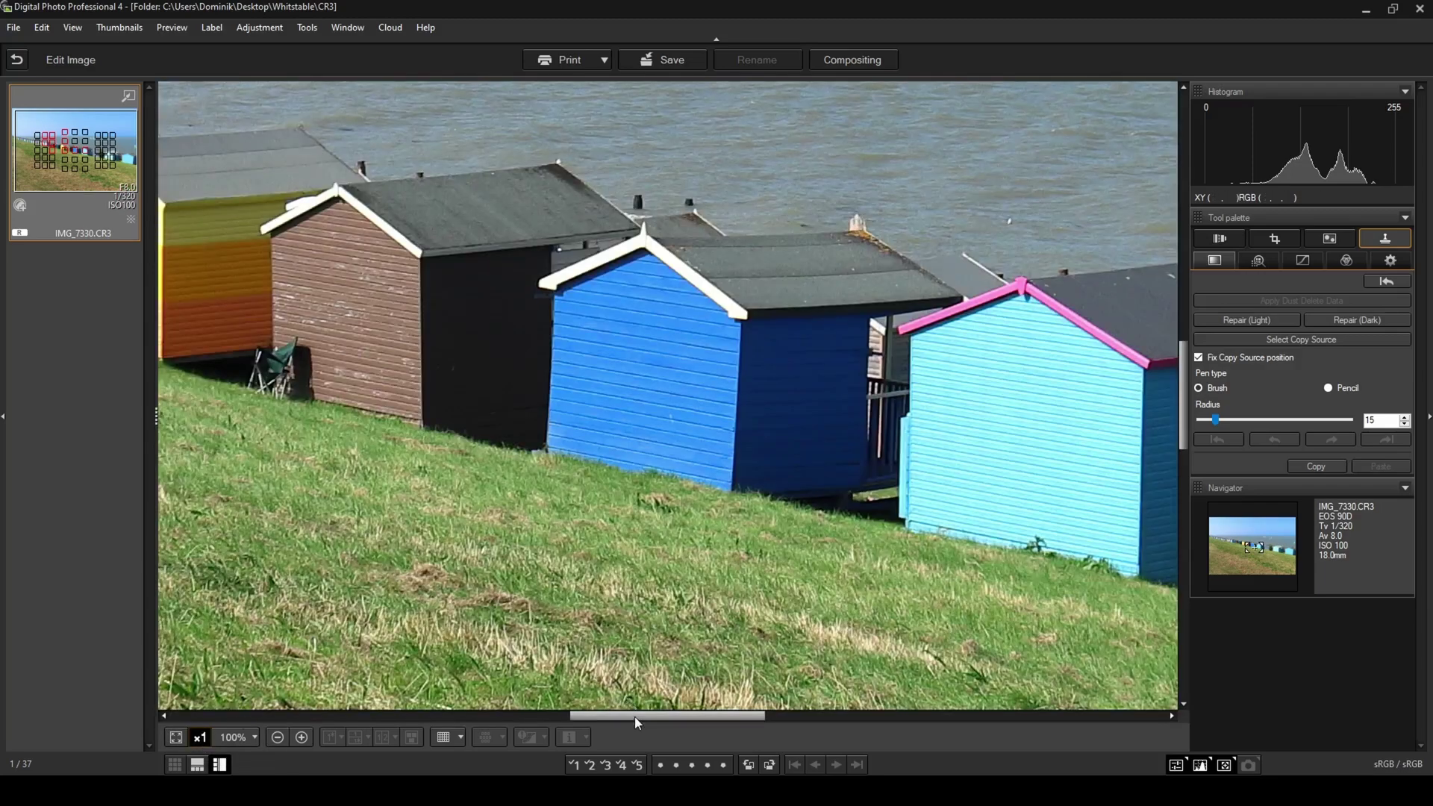
{"action": "left_click_drag", "start_coordinate": [635, 716], "coordinate": [351, 716]}
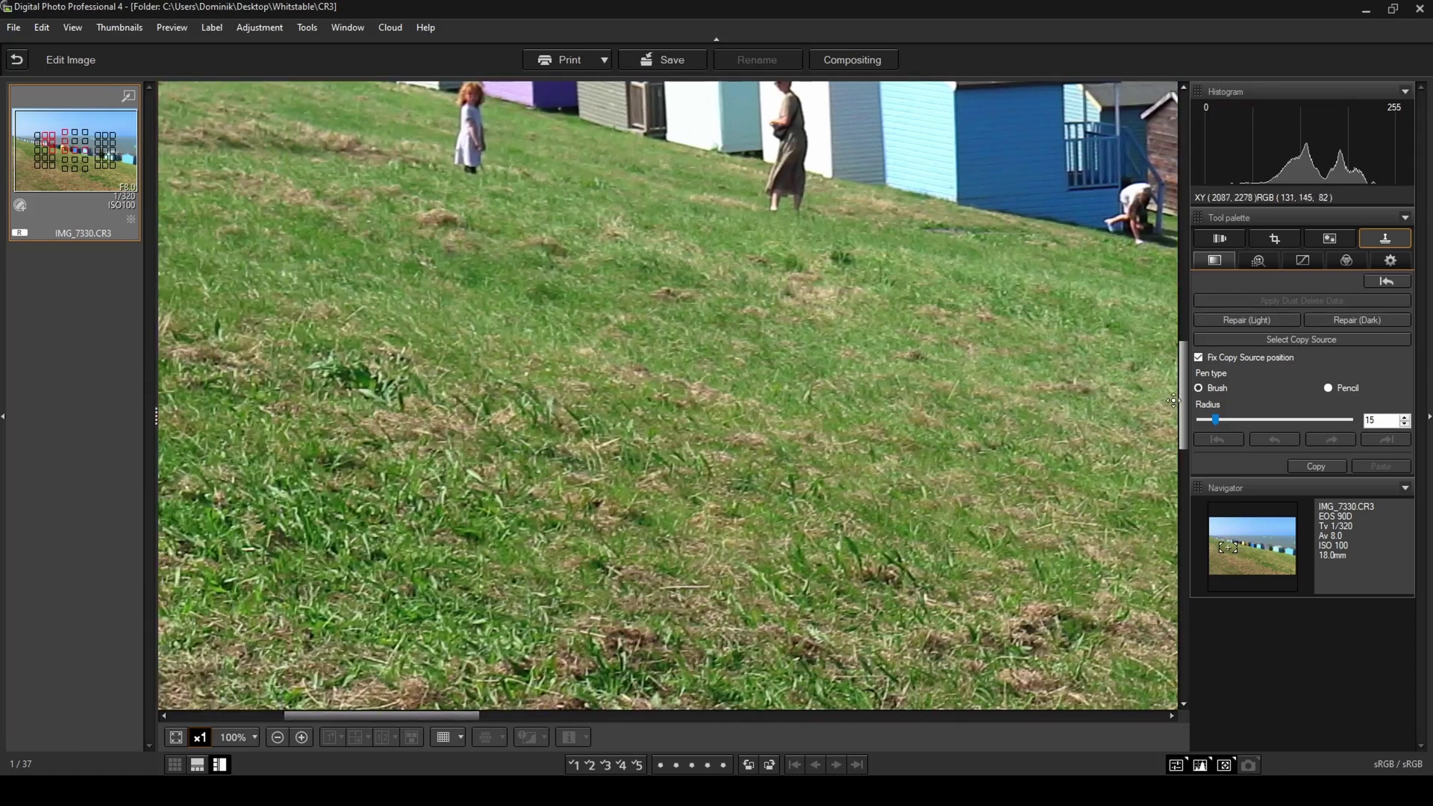
{"action": "left_click_drag", "start_coordinate": [1183, 397], "coordinate": [1185, 368]}
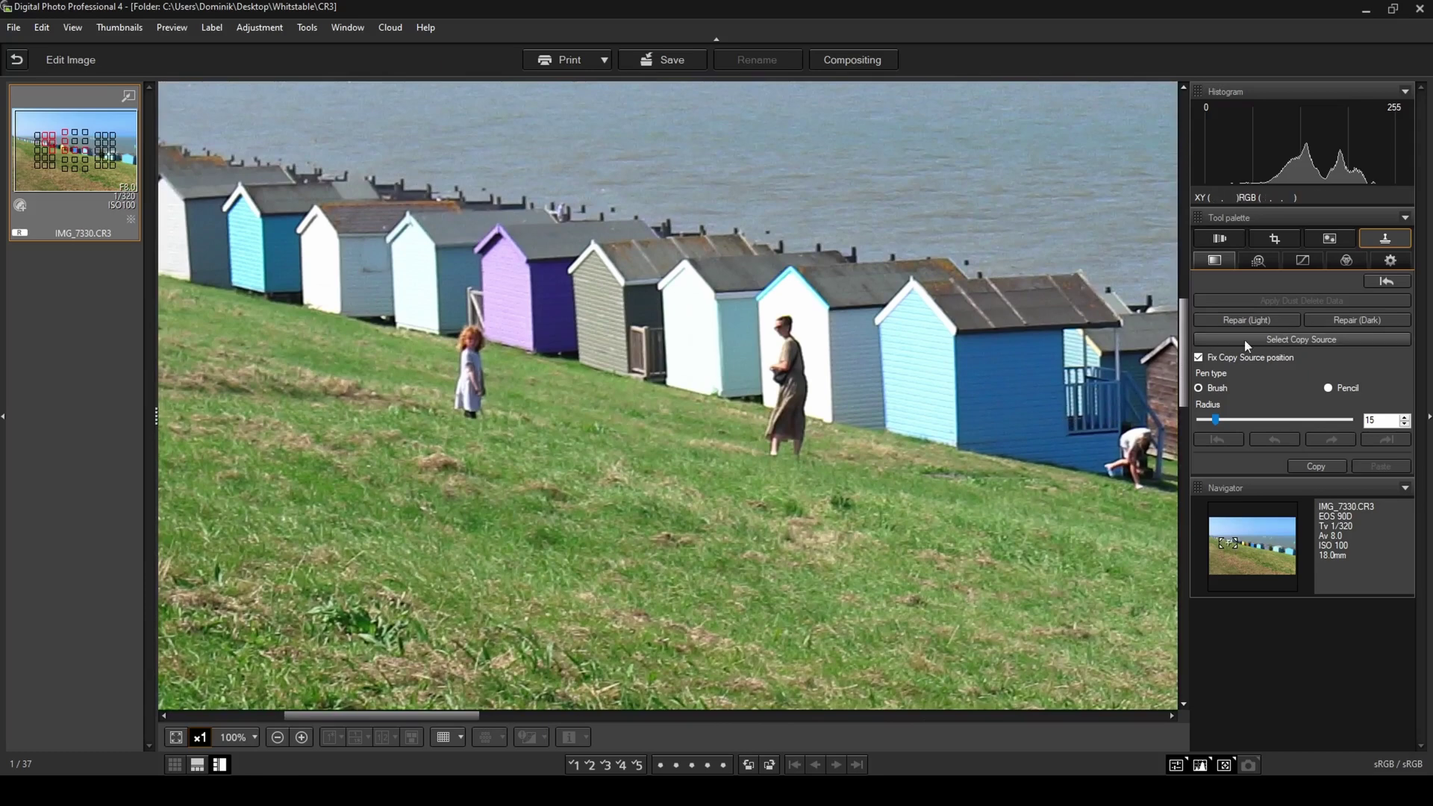
{"action": "left_click", "coordinate": [1304, 339]}
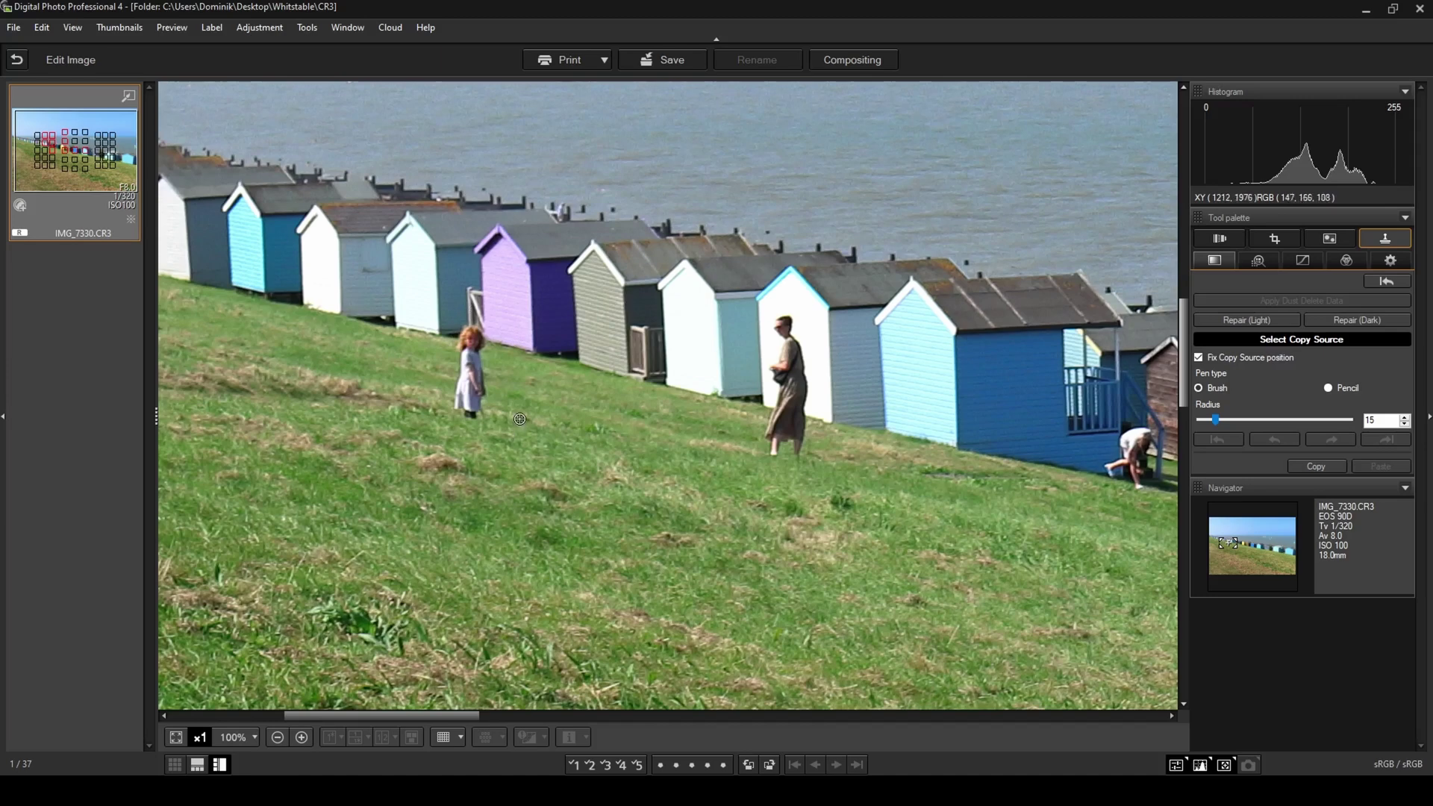
{"action": "left_click", "coordinate": [581, 443]}
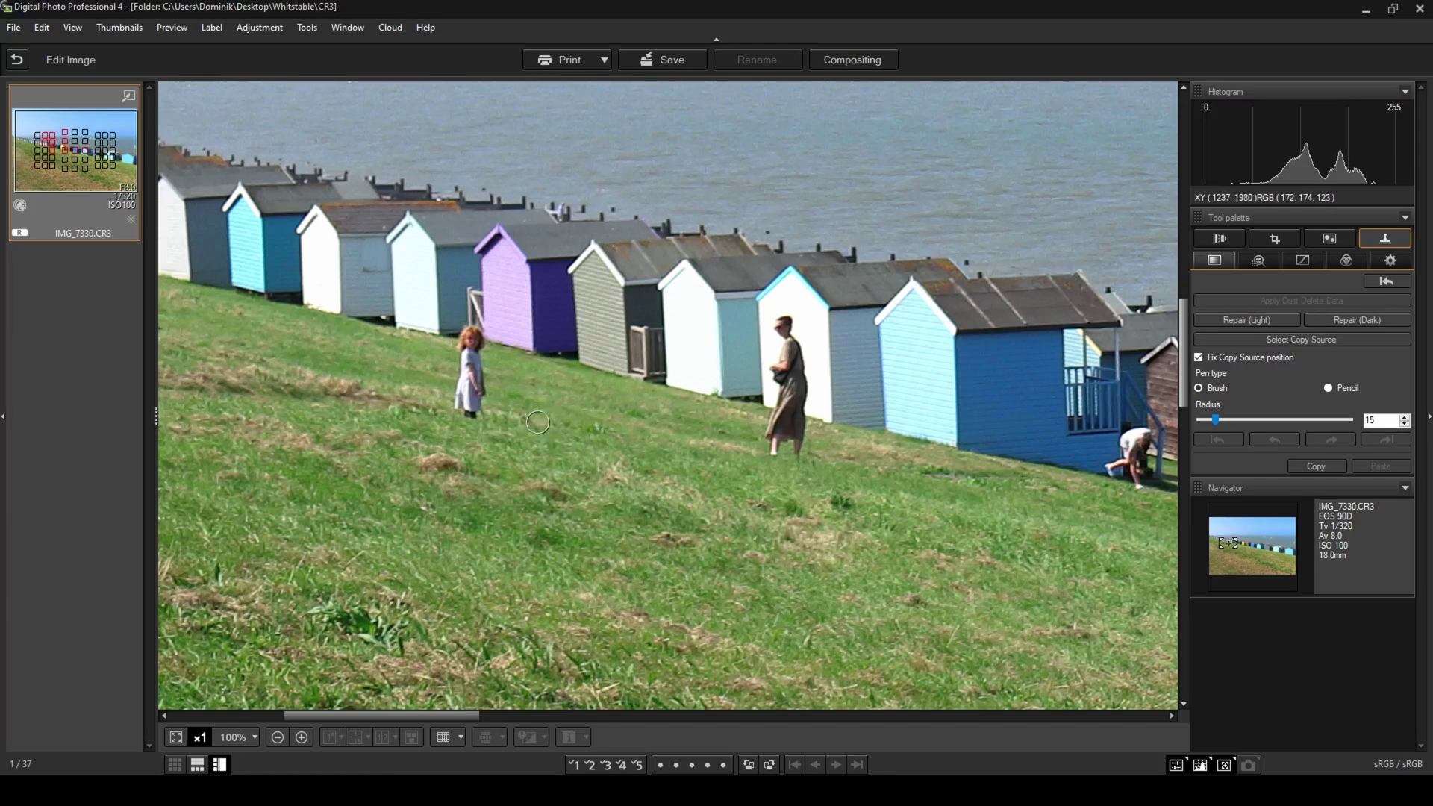
Step: Set the brush radius to 40 and clone the sampled grass over the girl from her feet up to her head
{"action": "scroll", "coordinate": [537, 422], "scroll_direction": "up", "scroll_amount": 11}
{"action": "scroll", "coordinate": [538, 423], "scroll_direction": "down", "scroll_amount": 9}
{"action": "scroll", "coordinate": [533, 412], "scroll_direction": "down", "scroll_amount": 2}
{"action": "scroll", "coordinate": [533, 412], "scroll_direction": "up", "scroll_amount": 6}
{"action": "scroll", "coordinate": [533, 412], "scroll_direction": "down", "scroll_amount": 1}
{"action": "left_click", "coordinate": [468, 401]}
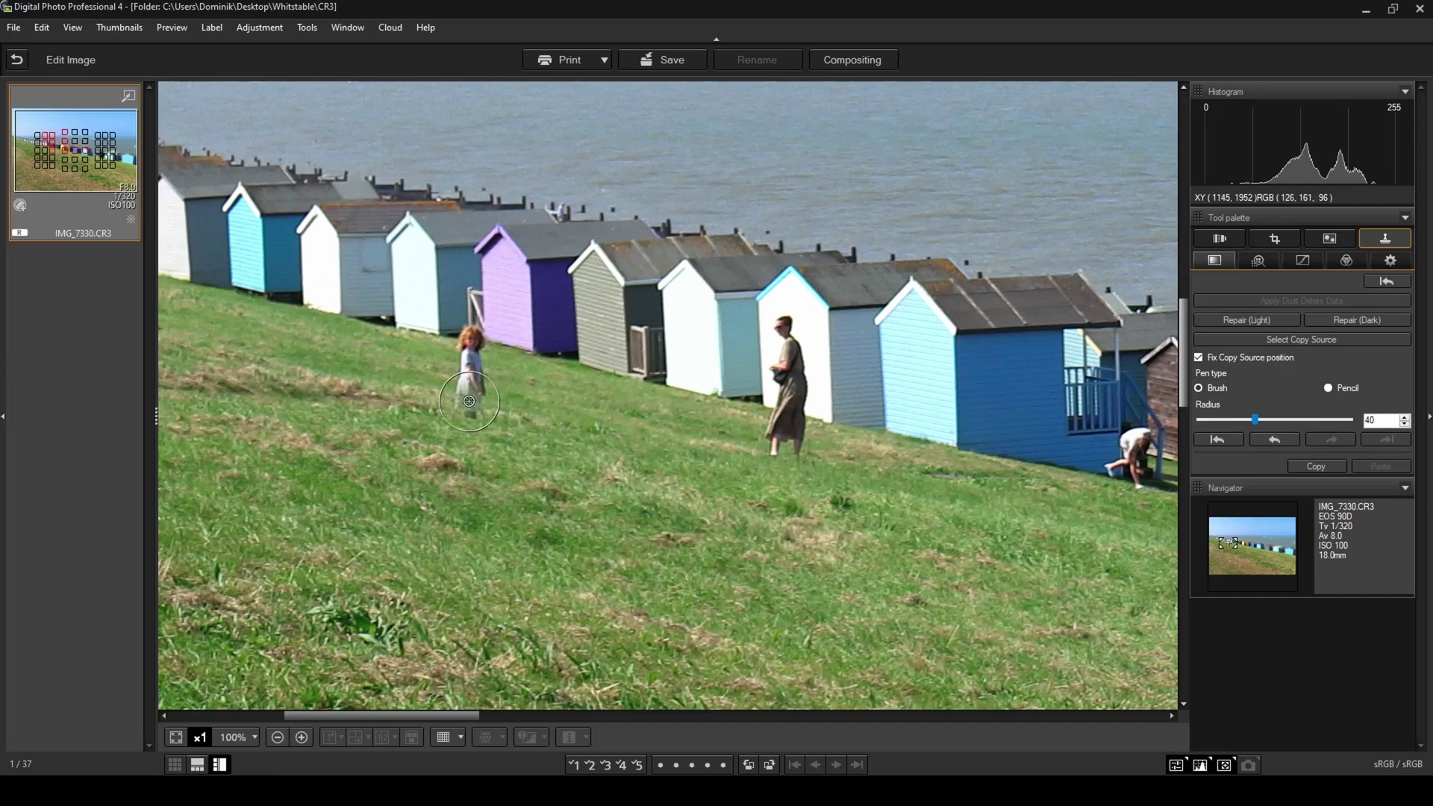
{"action": "left_click", "coordinate": [469, 392]}
{"action": "left_click", "coordinate": [469, 390]}
{"action": "left_click", "coordinate": [472, 396]}
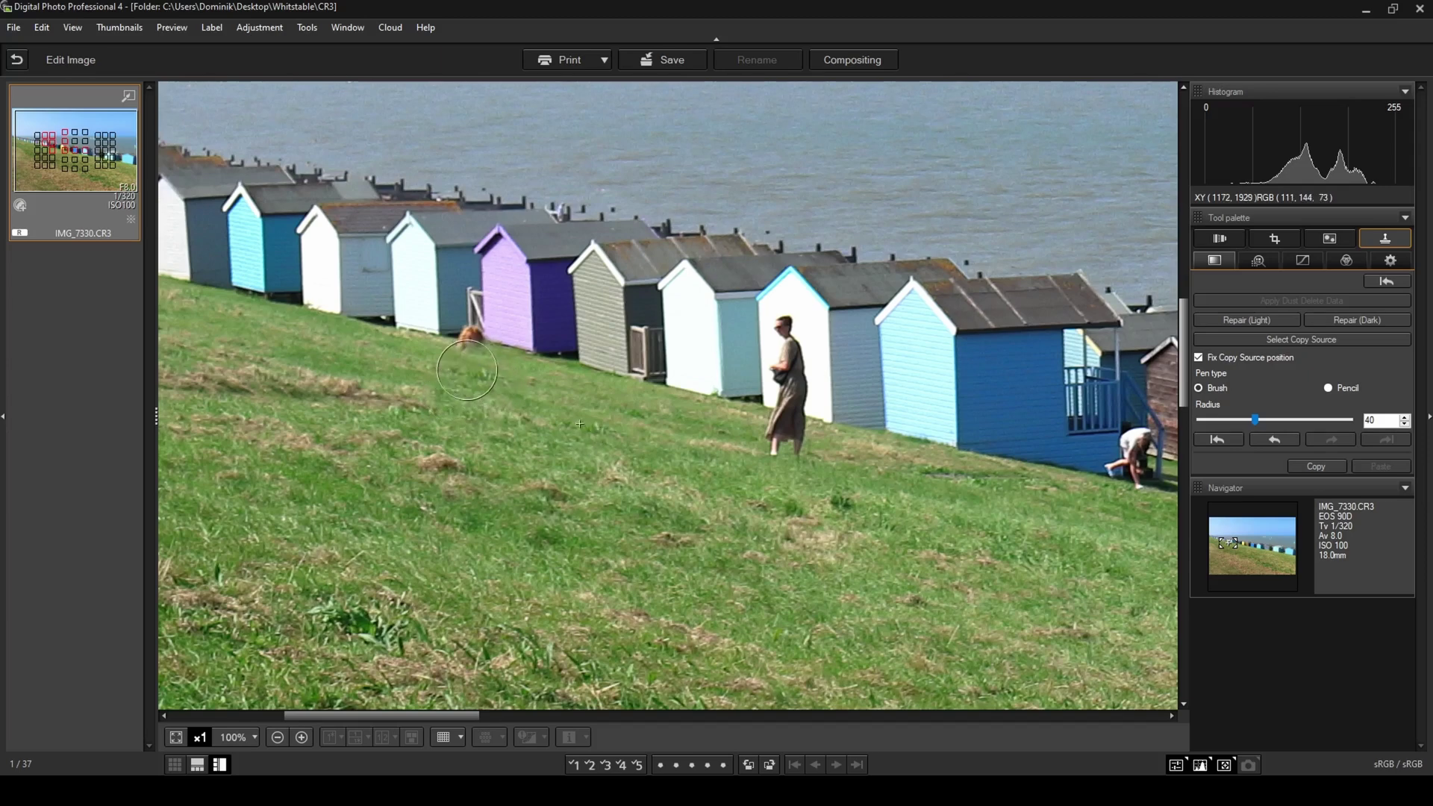
{"action": "left_click", "coordinate": [468, 370]}
{"action": "left_click", "coordinate": [449, 360]}
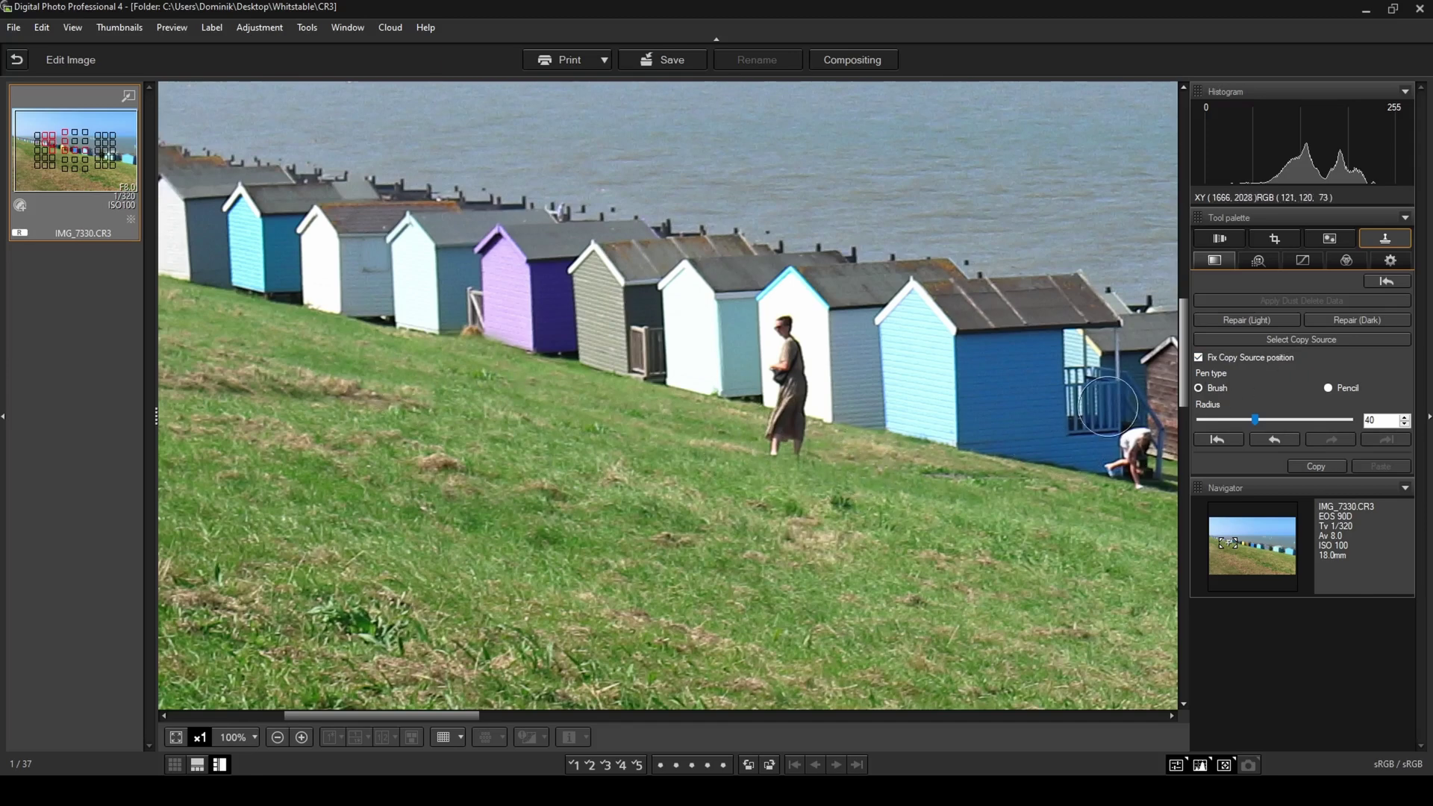
Step: Clone grass sampled right of the woman over her feet and lower dress, resampling once and undoing the last stroke
{"action": "left_click", "coordinate": [1282, 341]}
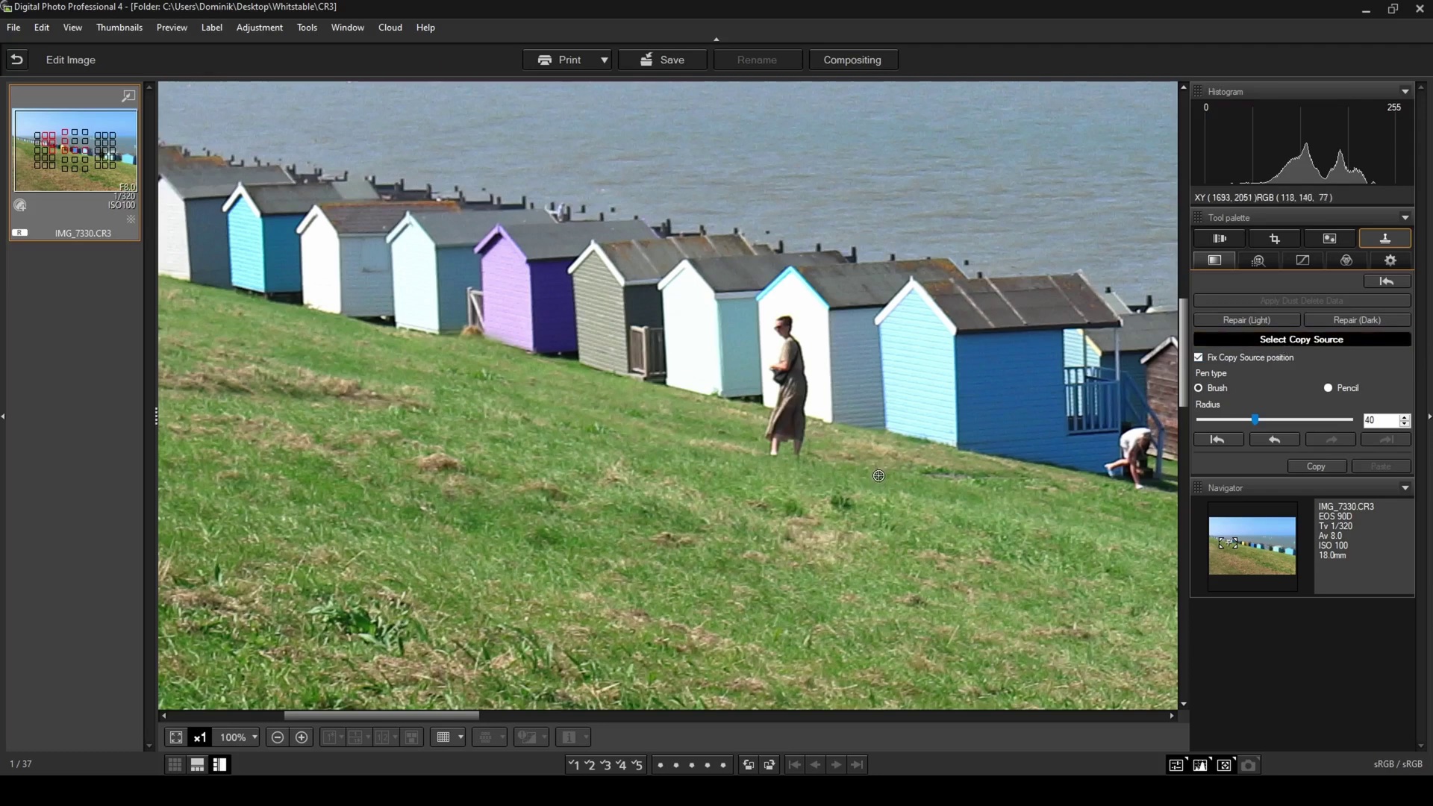
{"action": "left_click", "coordinate": [851, 476]}
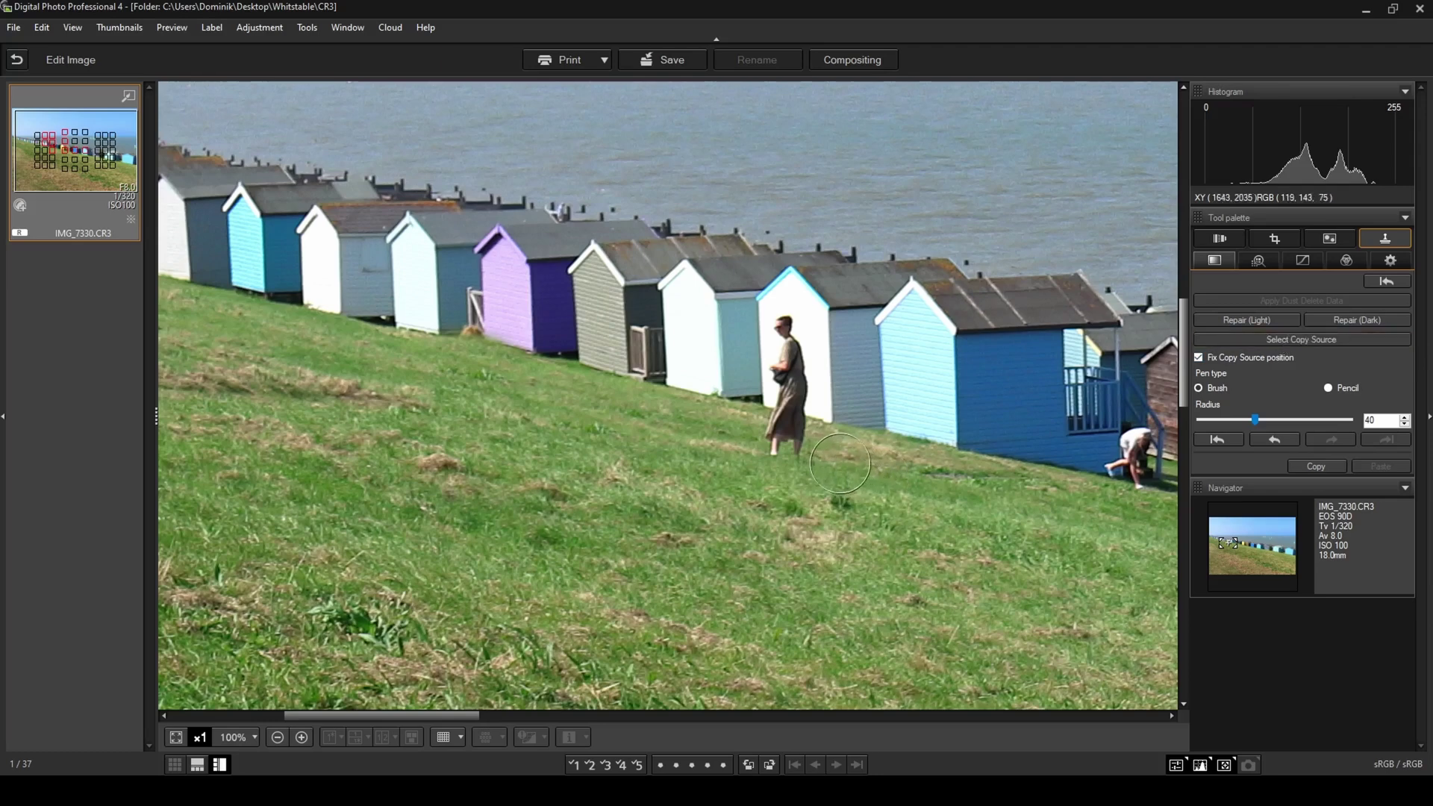
{"action": "mouse_move", "coordinate": [798, 458]}
{"action": "left_mouse_down"}
{"action": "mouse_move", "coordinate": [754, 438]}
{"action": "mouse_move", "coordinate": [805, 451]}
{"action": "left_mouse_up"}
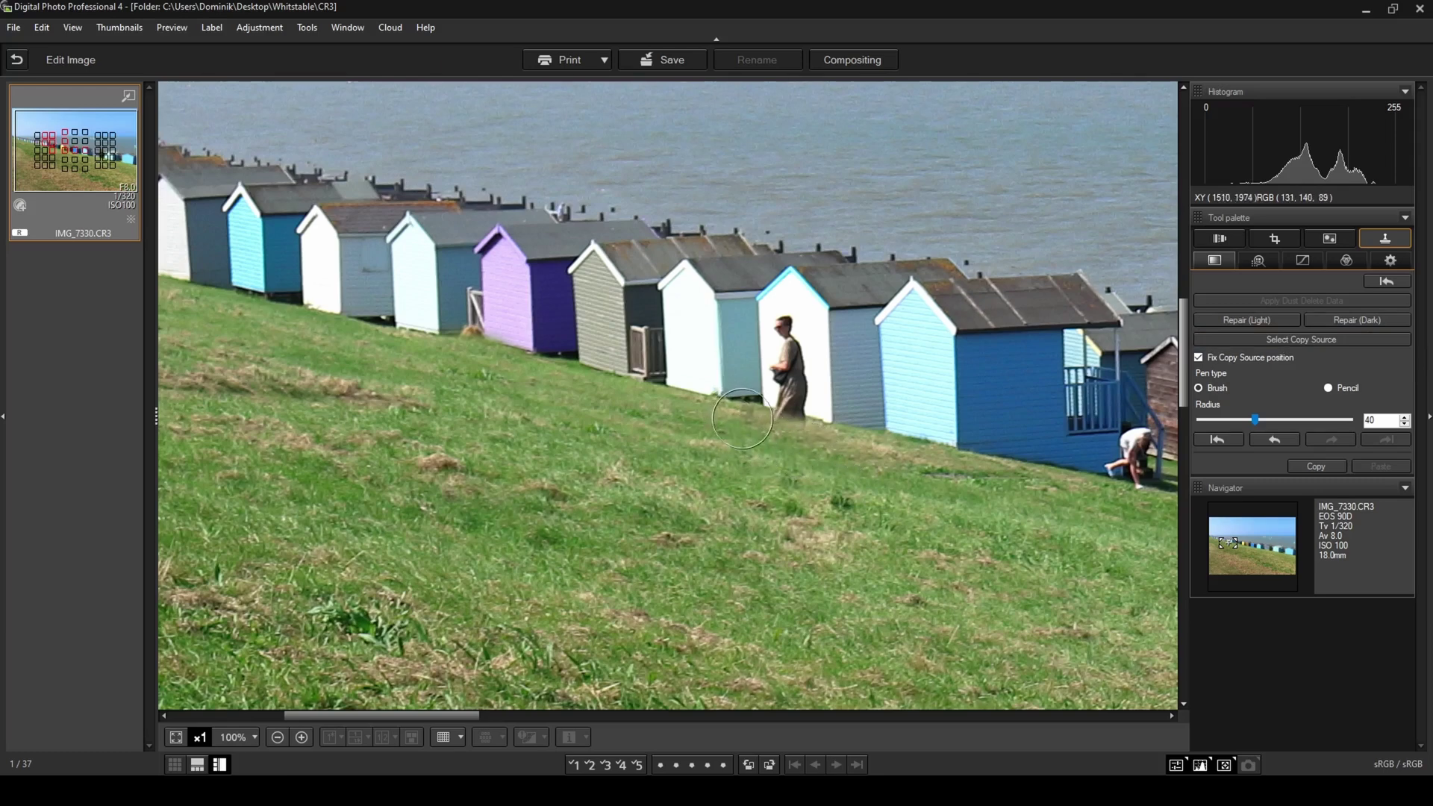
{"action": "left_click", "coordinate": [1305, 343]}
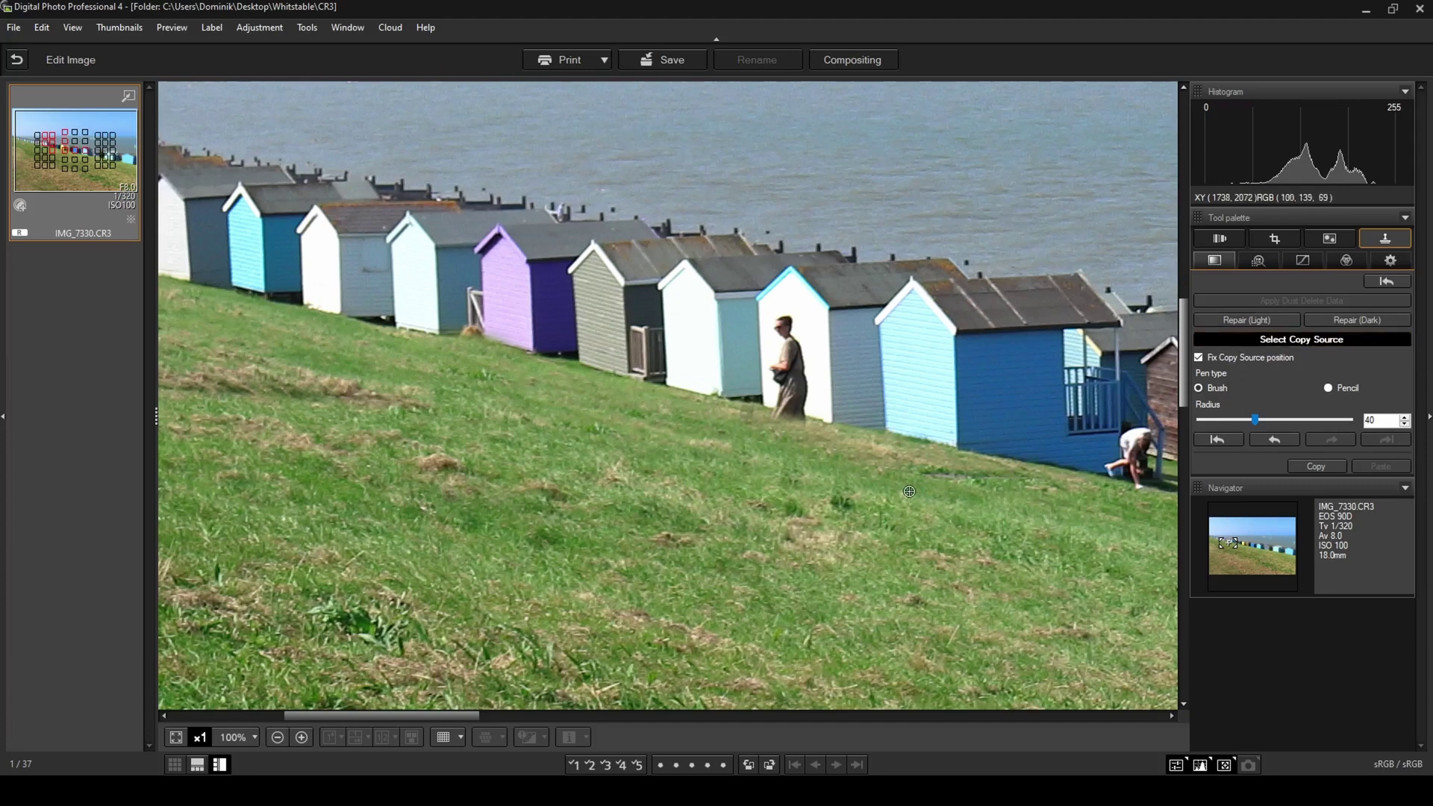
{"action": "left_click", "coordinate": [873, 490]}
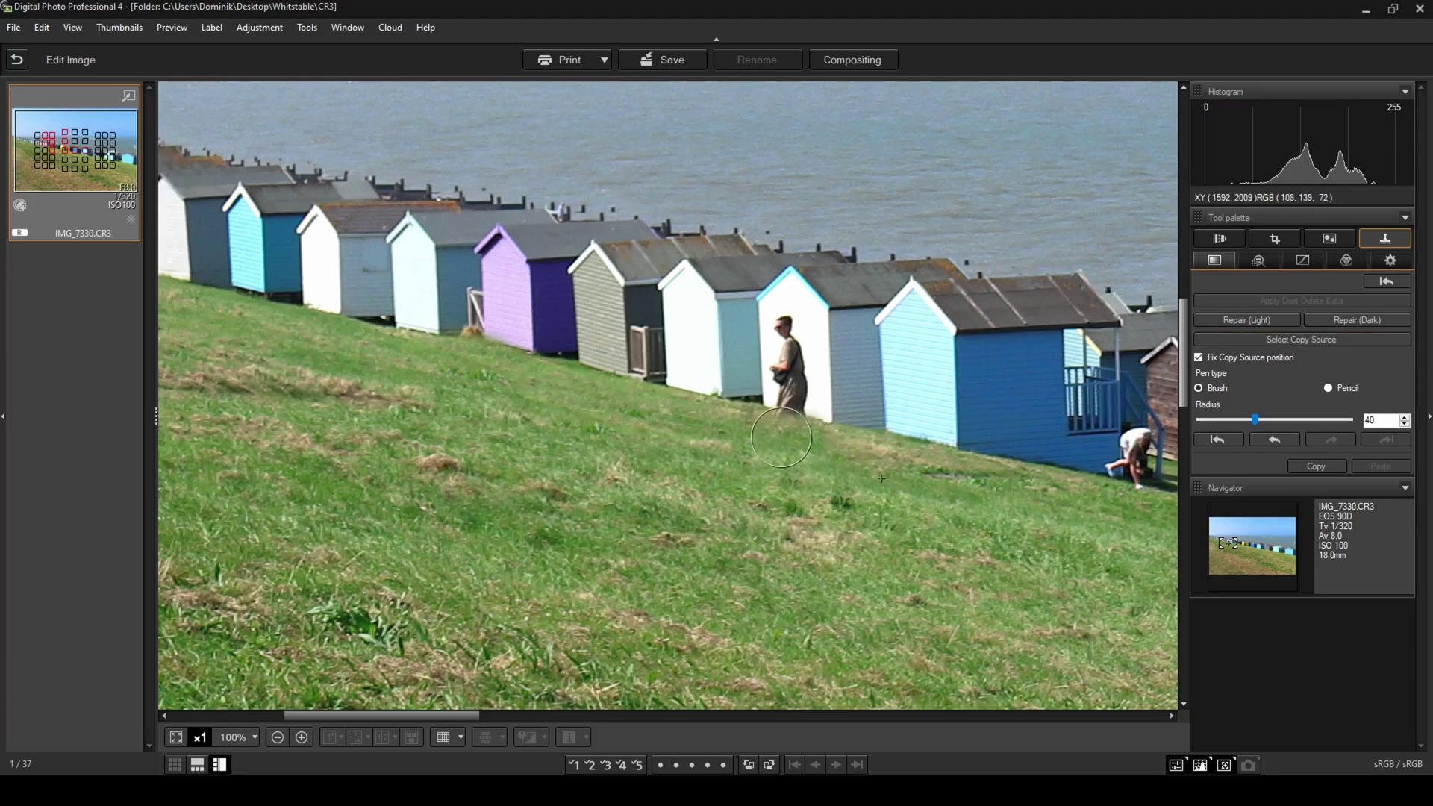
{"action": "mouse_move", "coordinate": [773, 449]}
{"action": "left_mouse_down"}
{"action": "mouse_move", "coordinate": [748, 429]}
{"action": "mouse_move", "coordinate": [783, 440]}
{"action": "left_mouse_up"}
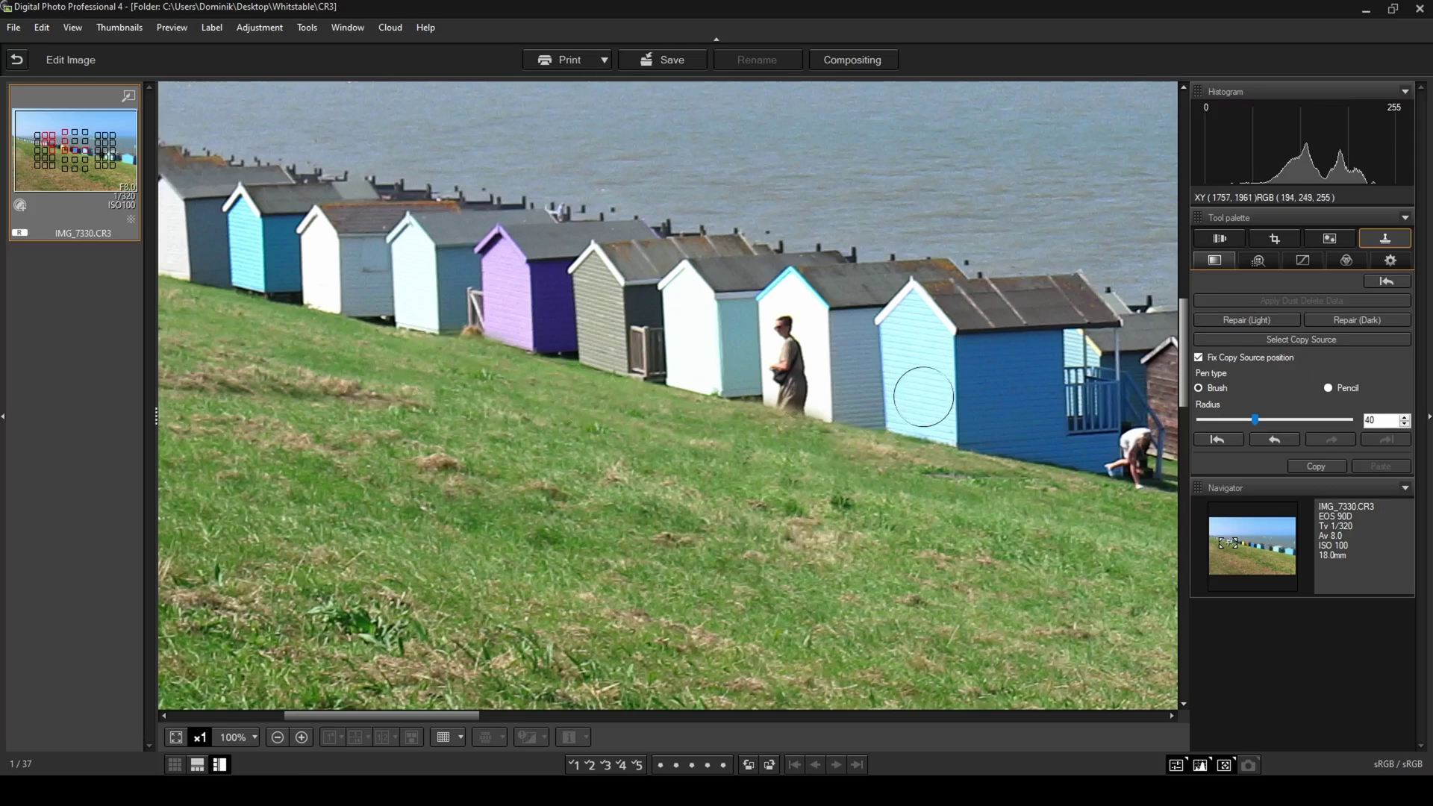
{"action": "key", "text": "ctrl+z"}
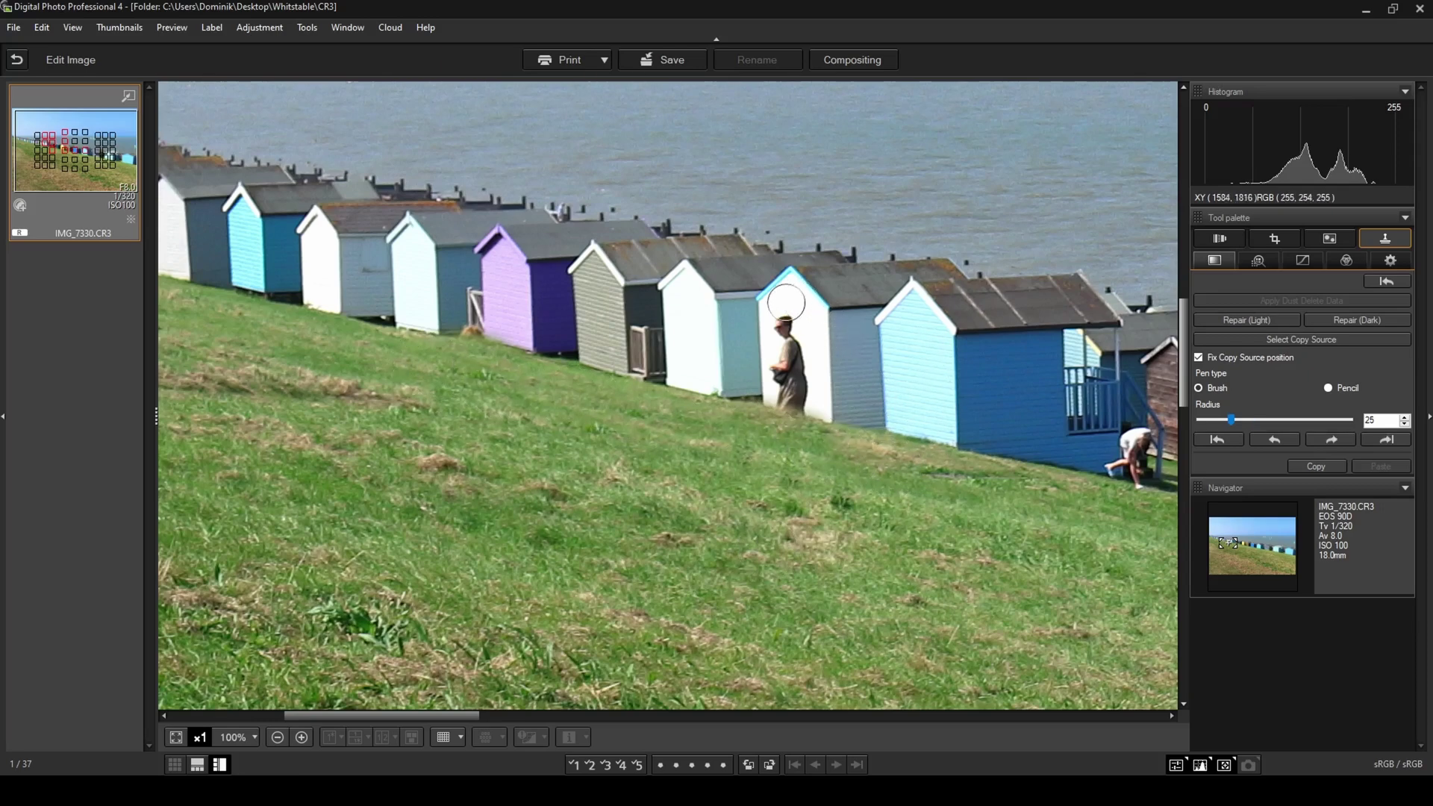
Step: Clone the white hut's wall over the rest of the woman at brush radius 20, and compare the result by undoing and redoing it
{"action": "left_click", "coordinate": [1286, 343]}
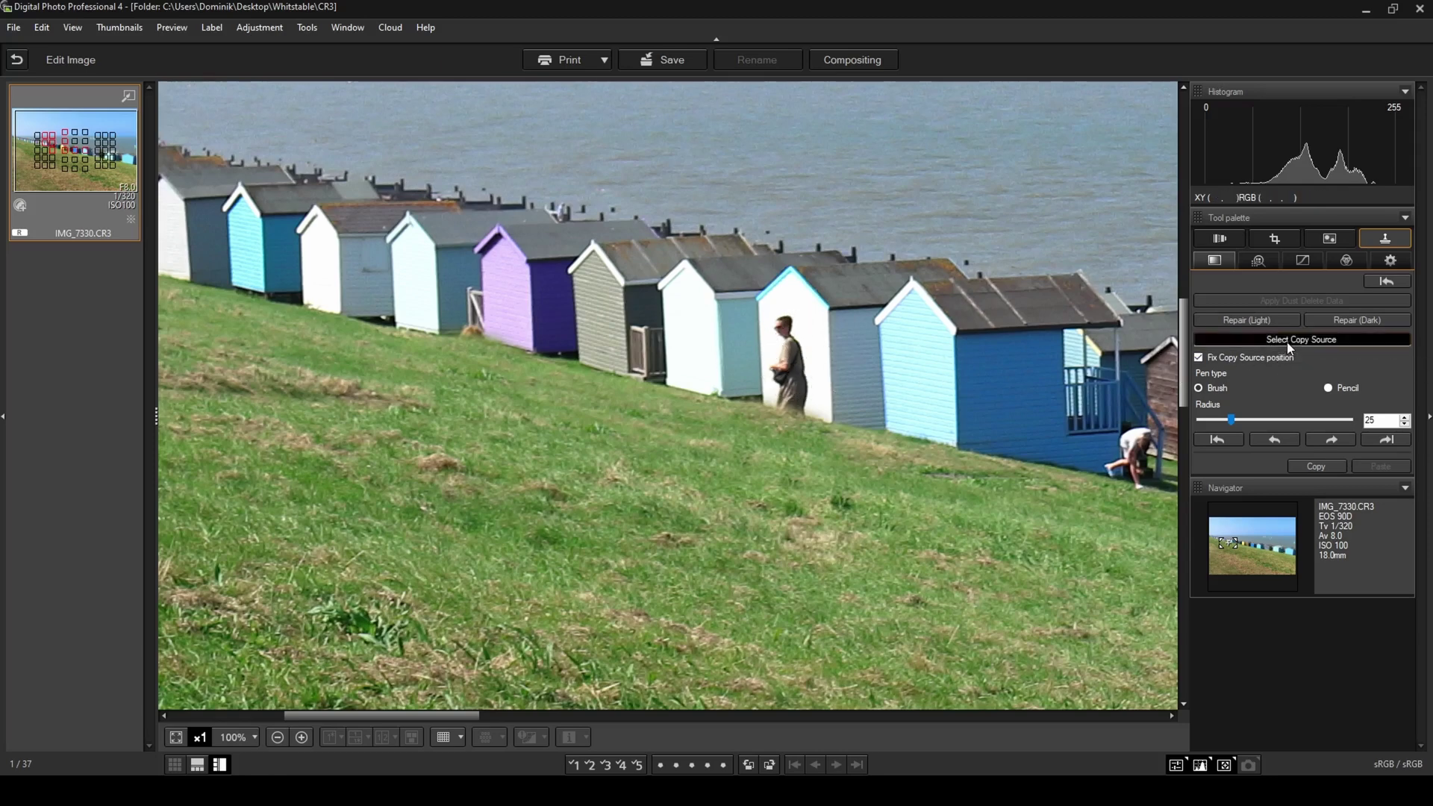
{"action": "left_click", "coordinate": [791, 300]}
{"action": "scroll", "coordinate": [791, 302], "scroll_direction": "down", "scroll_amount": 5}
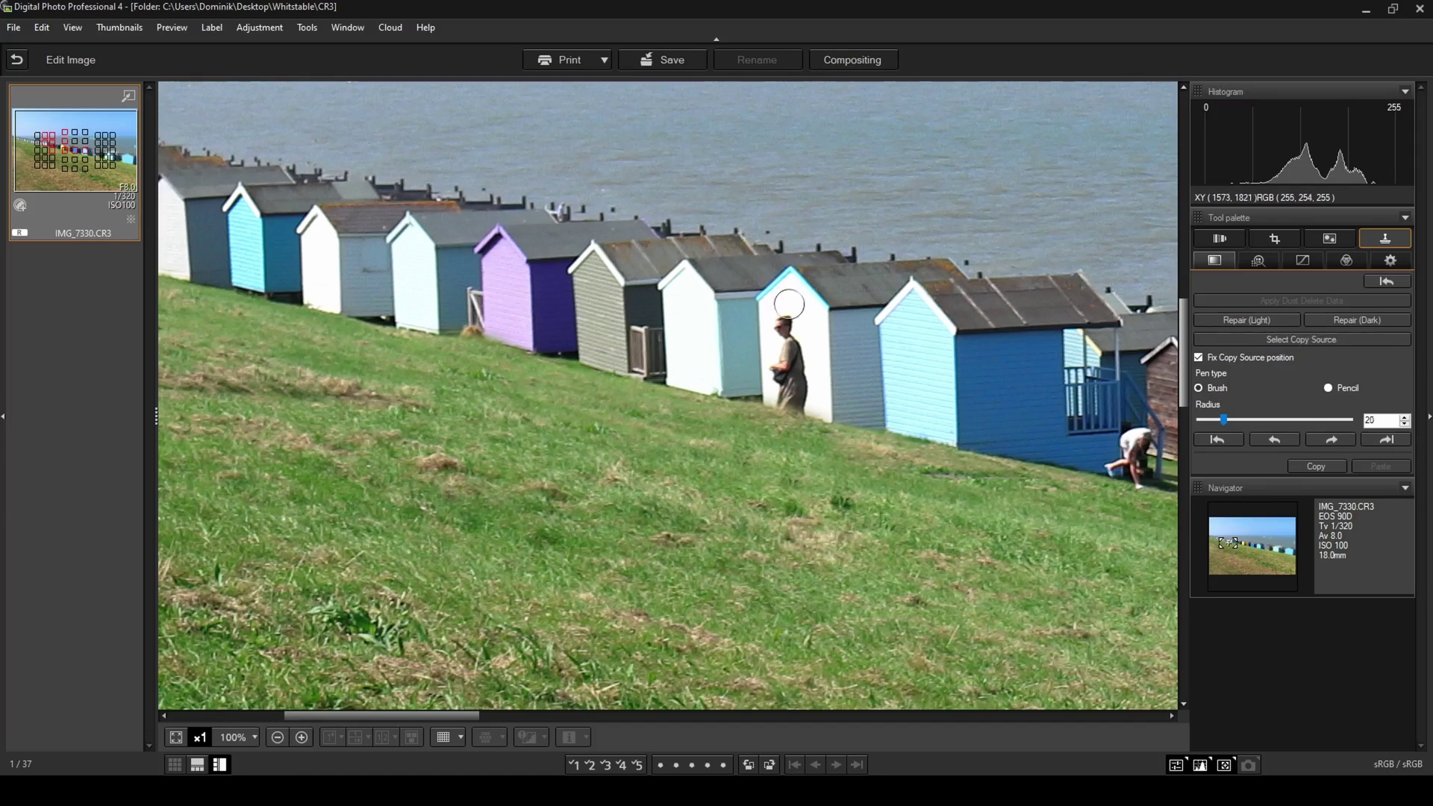
{"action": "left_click_drag", "start_coordinate": [785, 319], "coordinate": [783, 373]}
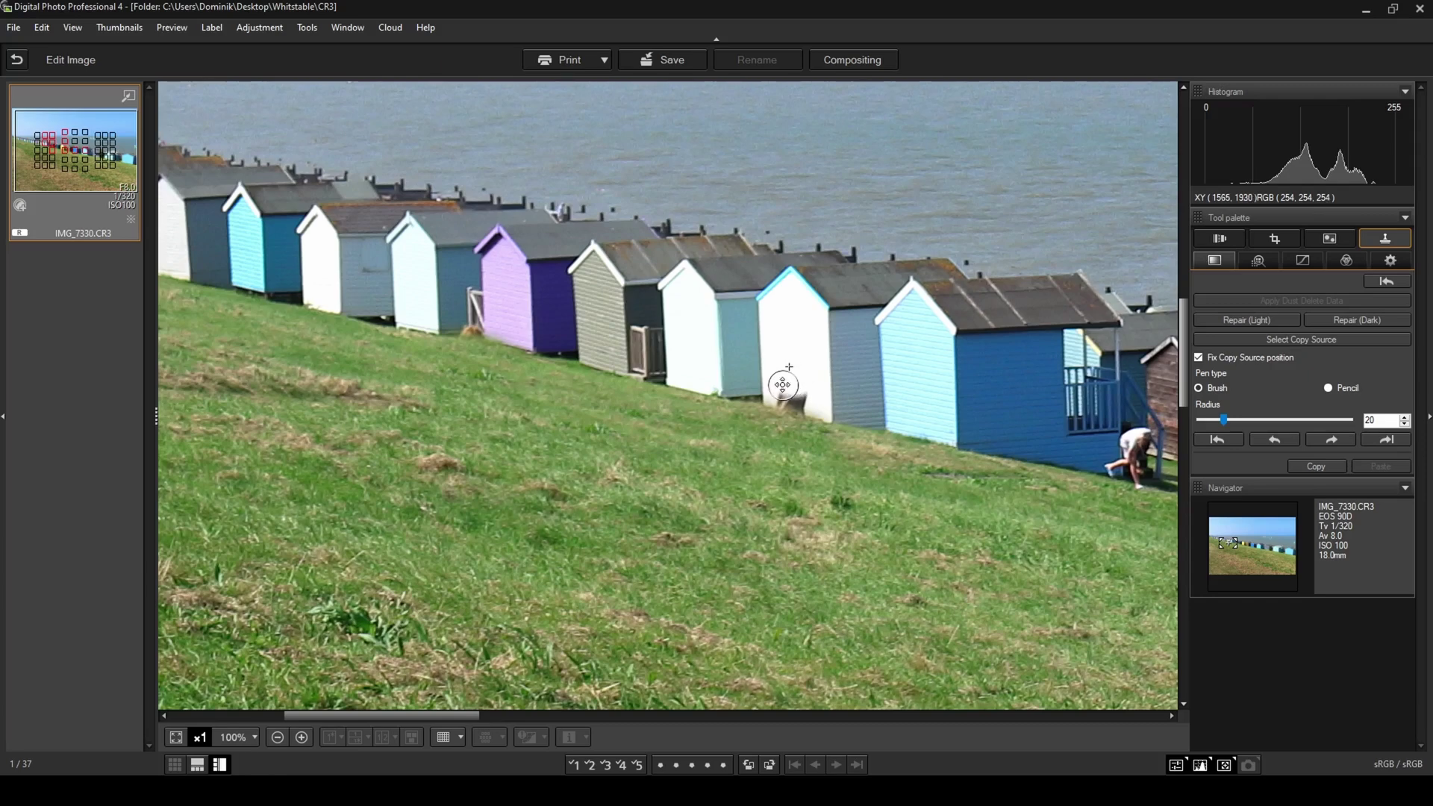
{"action": "left_click_drag", "start_coordinate": [780, 386], "coordinate": [815, 406]}
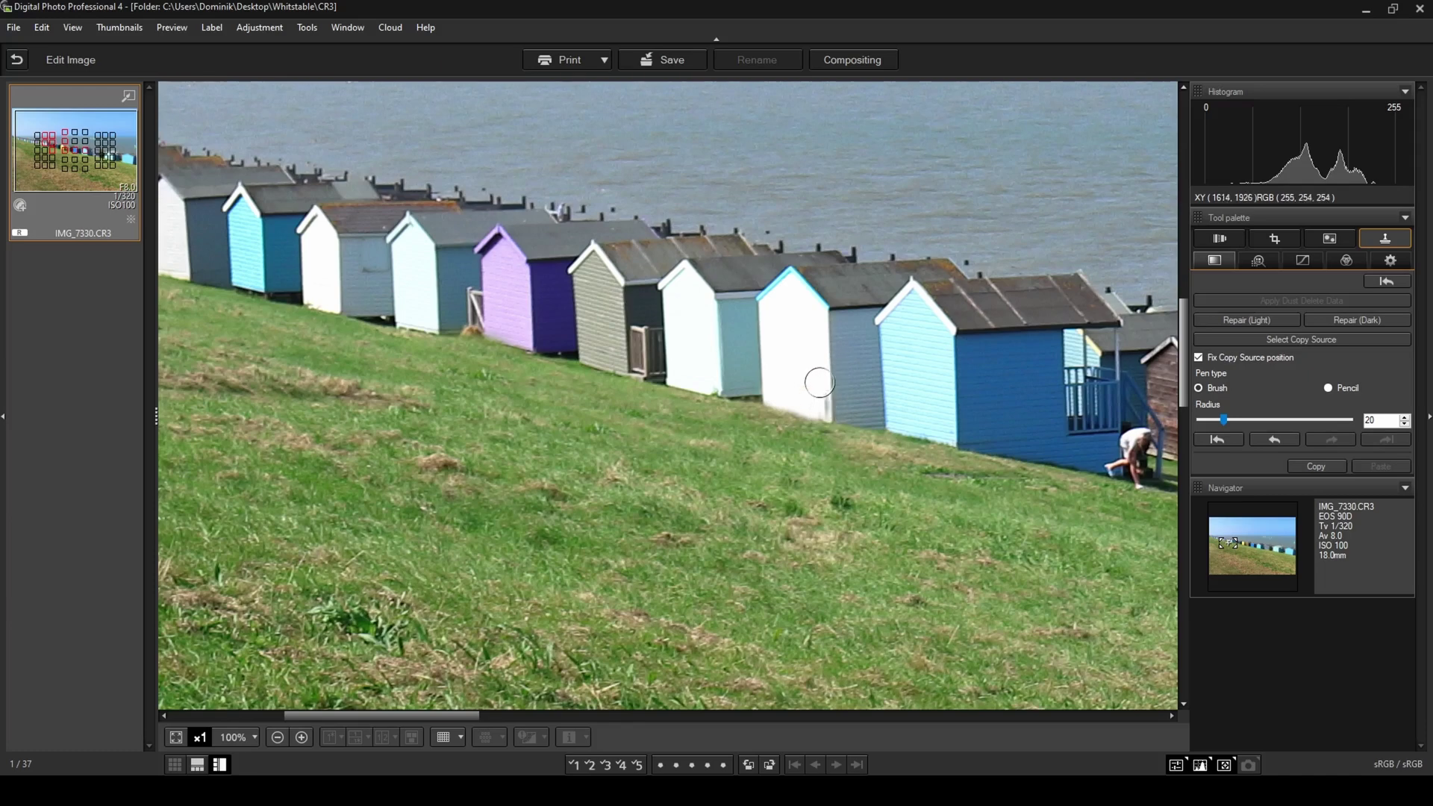
{"action": "left_click", "coordinate": [1274, 442]}
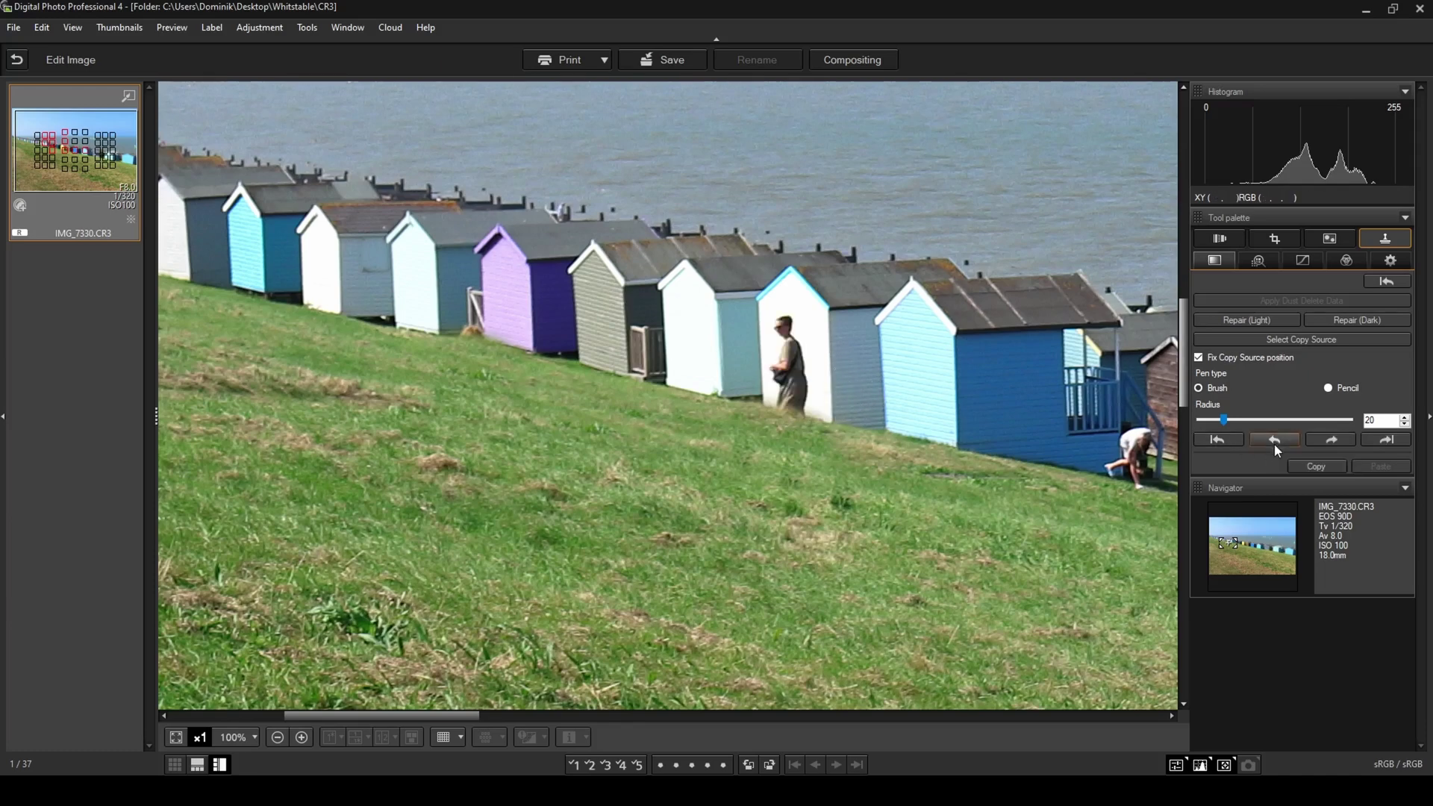
{"action": "left_click", "coordinate": [1320, 440]}
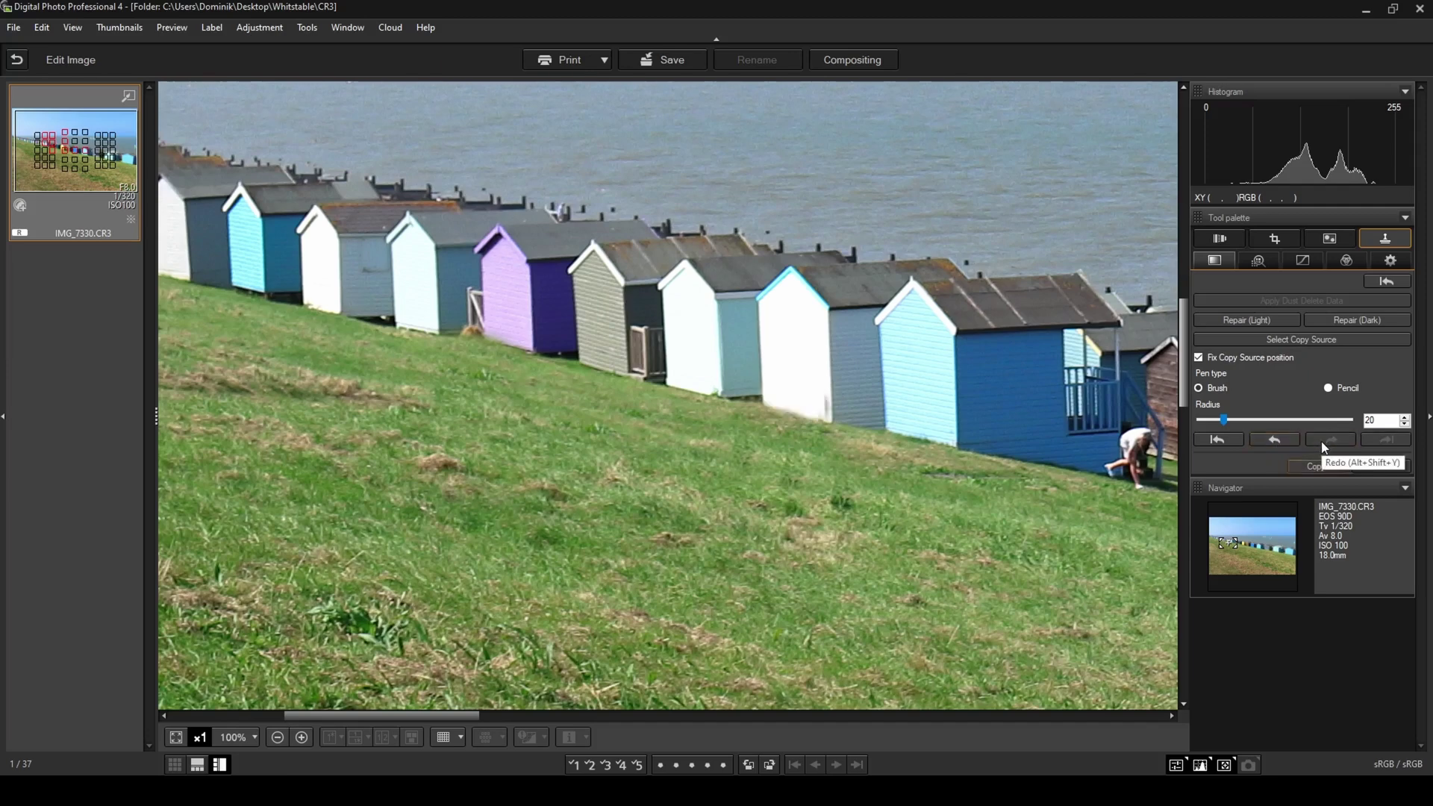
{"action": "left_click", "coordinate": [1300, 342]}
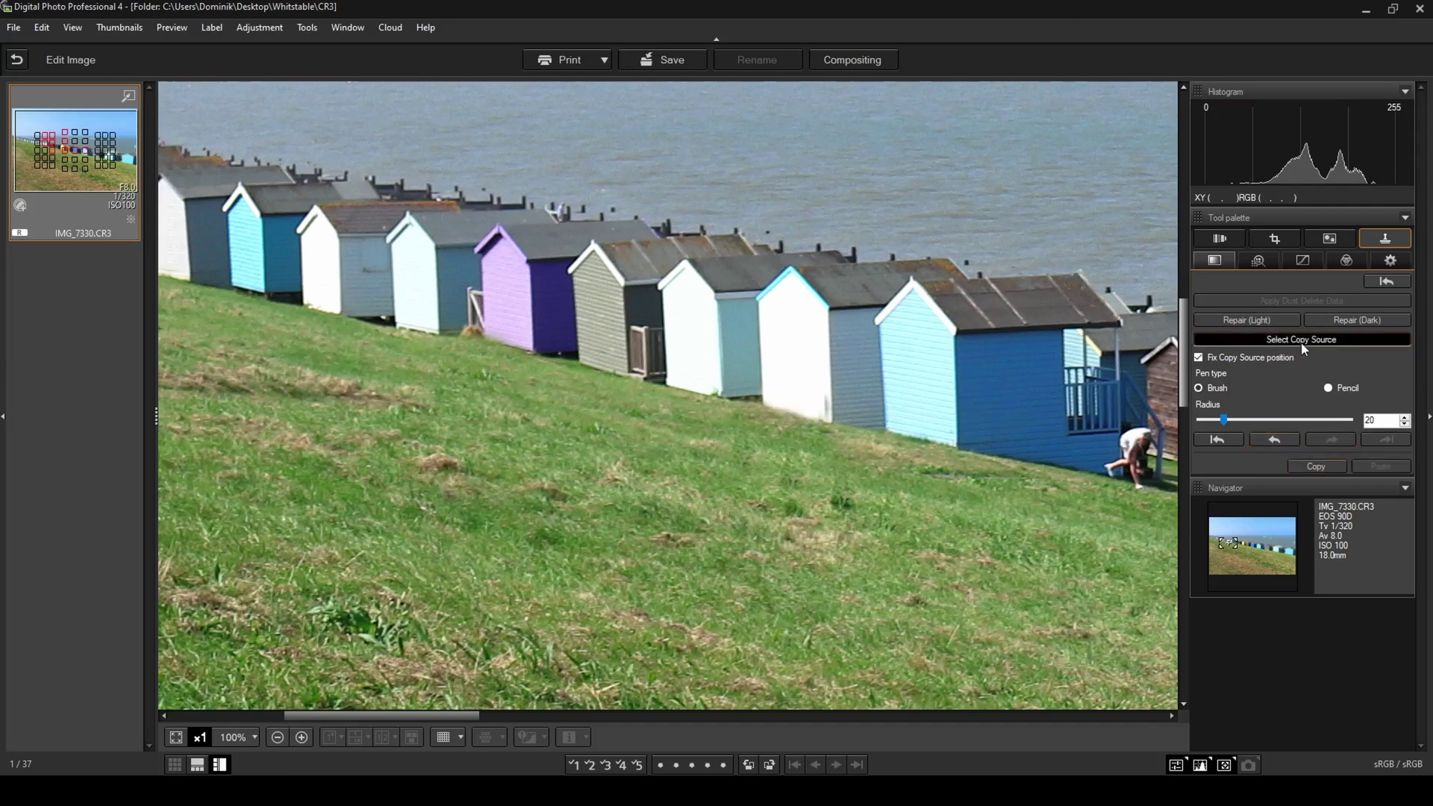
{"action": "left_click", "coordinate": [790, 393]}
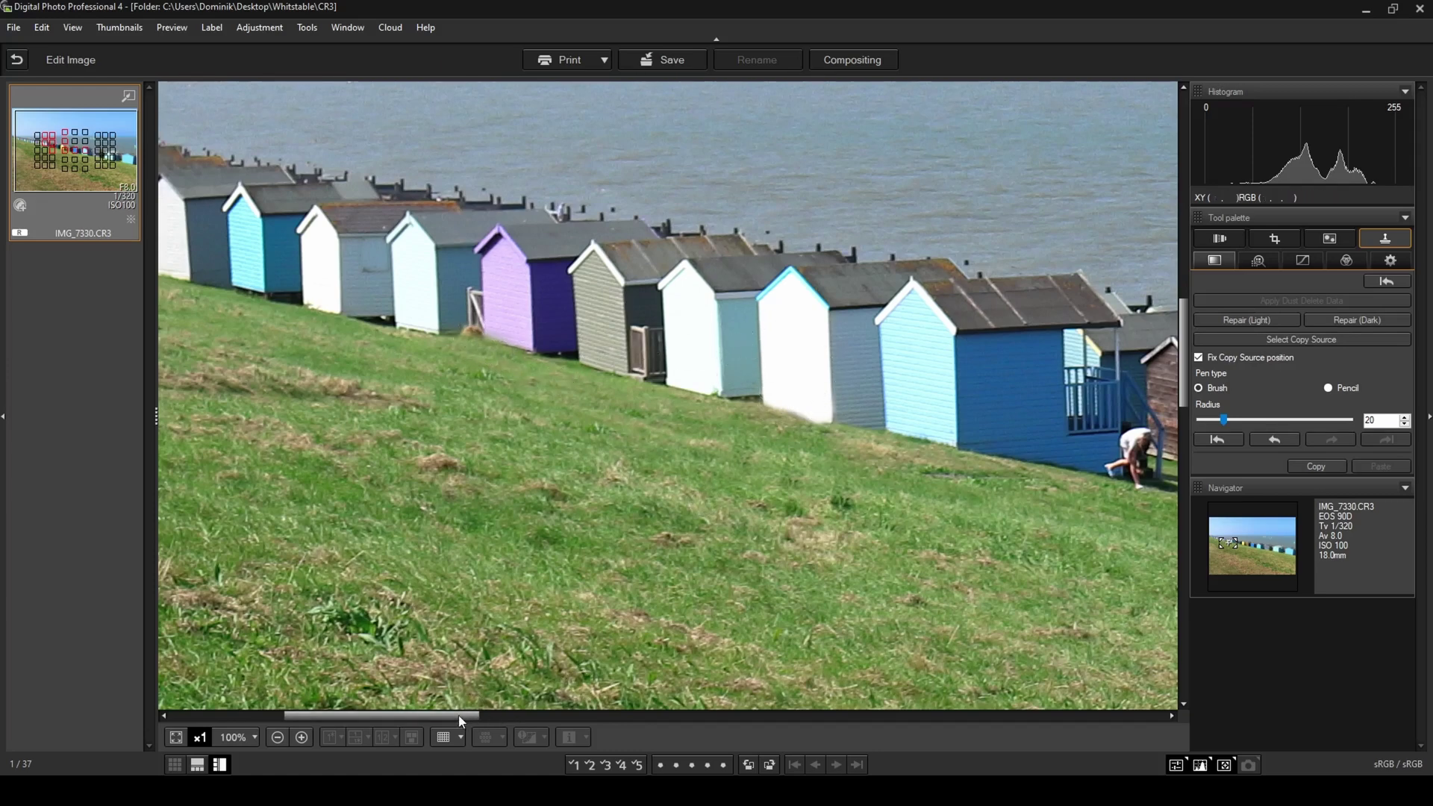
Step: Set the brush radius to 15 and try to cover the girl's leftover hair from the fence beside the purple hut, undoing the stroke
{"action": "left_click_drag", "start_coordinate": [459, 715], "coordinate": [446, 714]}
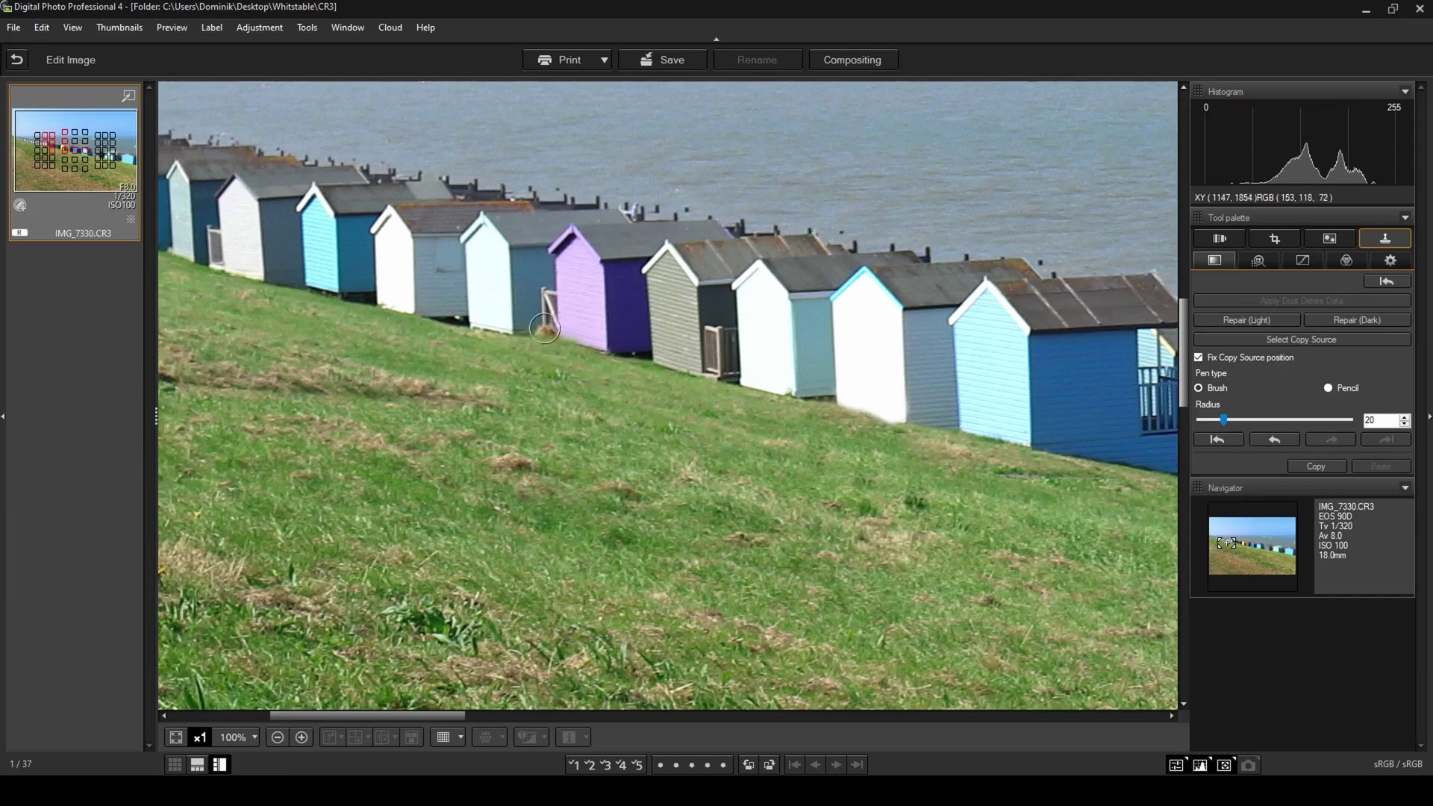
{"action": "left_click", "coordinate": [1278, 338]}
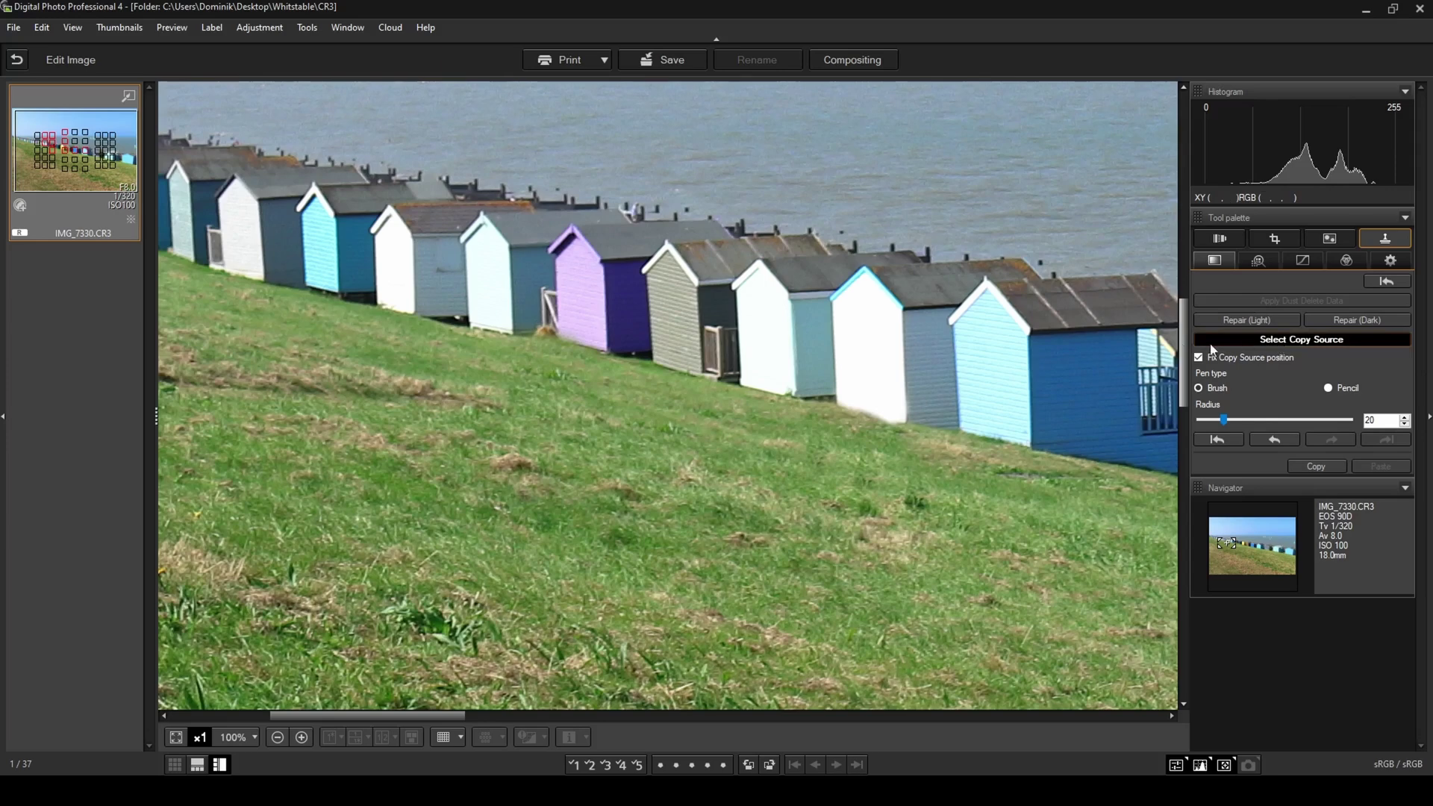
{"action": "left_click", "coordinate": [550, 313]}
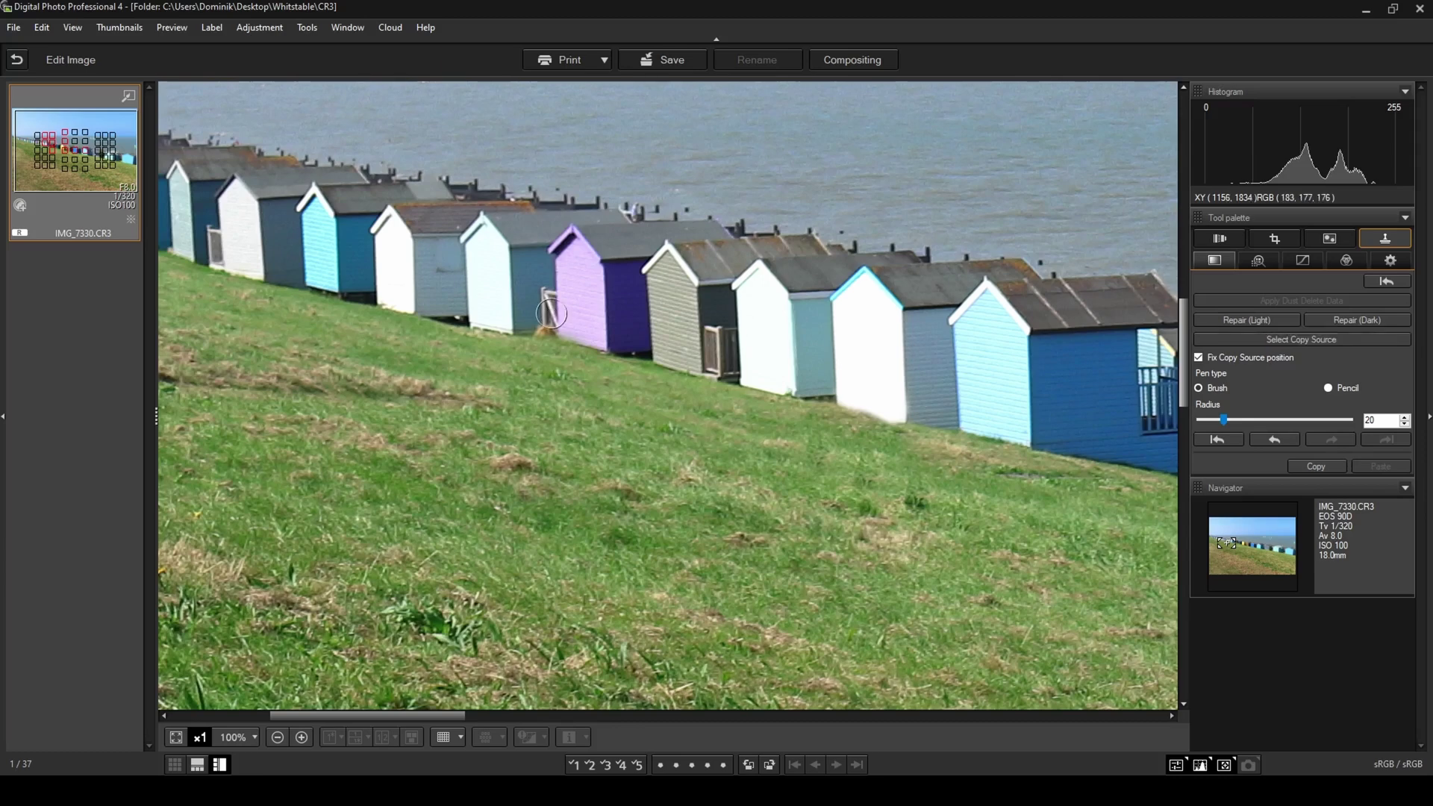
{"action": "scroll", "coordinate": [550, 322], "scroll_direction": "down", "scroll_amount": 5}
{"action": "left_click", "coordinate": [1264, 442]}
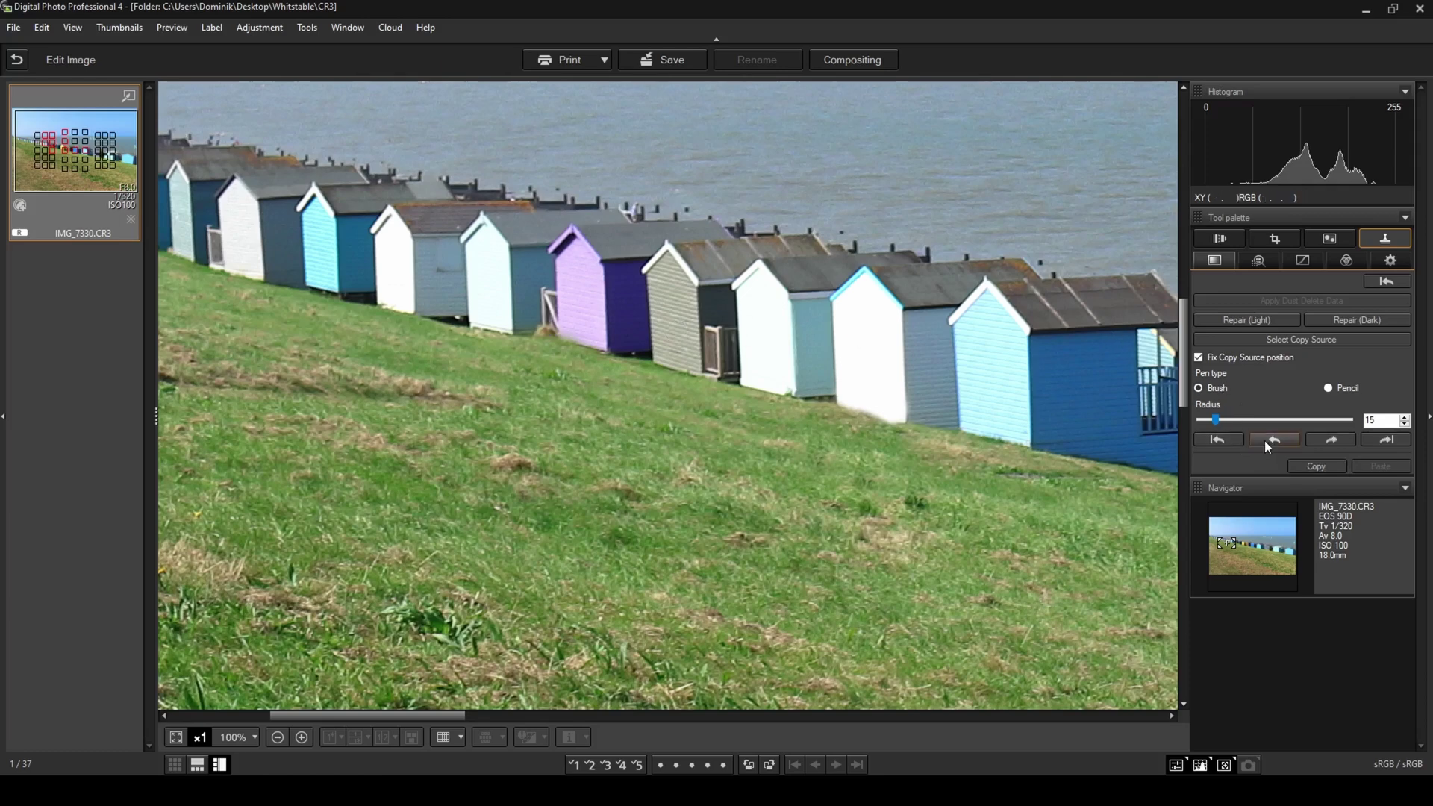
Step: Resample higher on the fence beside the purple hut and try again to cover the leftover hair, undoing the attempt
{"action": "left_click", "coordinate": [1293, 341]}
{"action": "left_click", "coordinate": [550, 306]}
{"action": "left_click", "coordinate": [544, 331]}
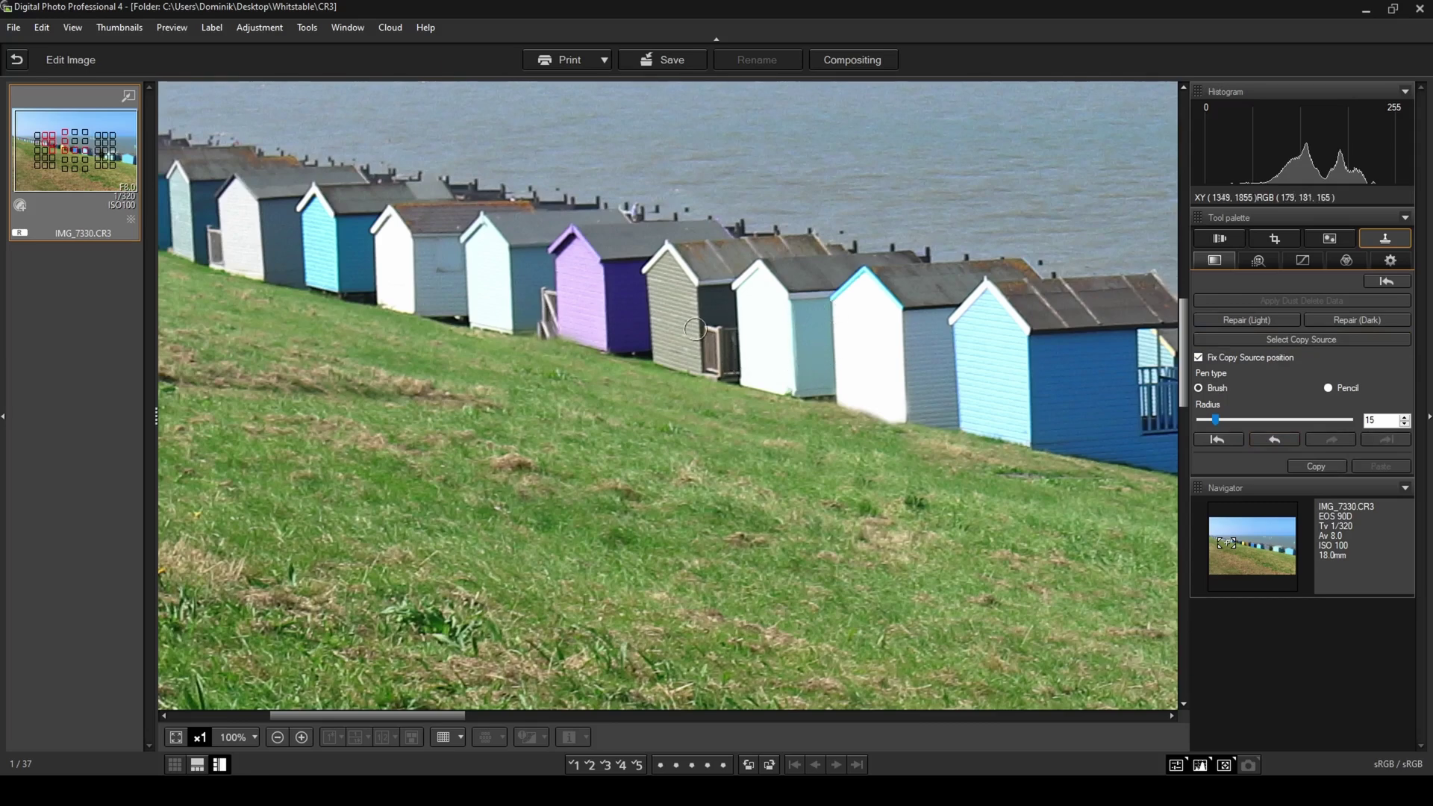
{"action": "left_click", "coordinate": [1270, 442]}
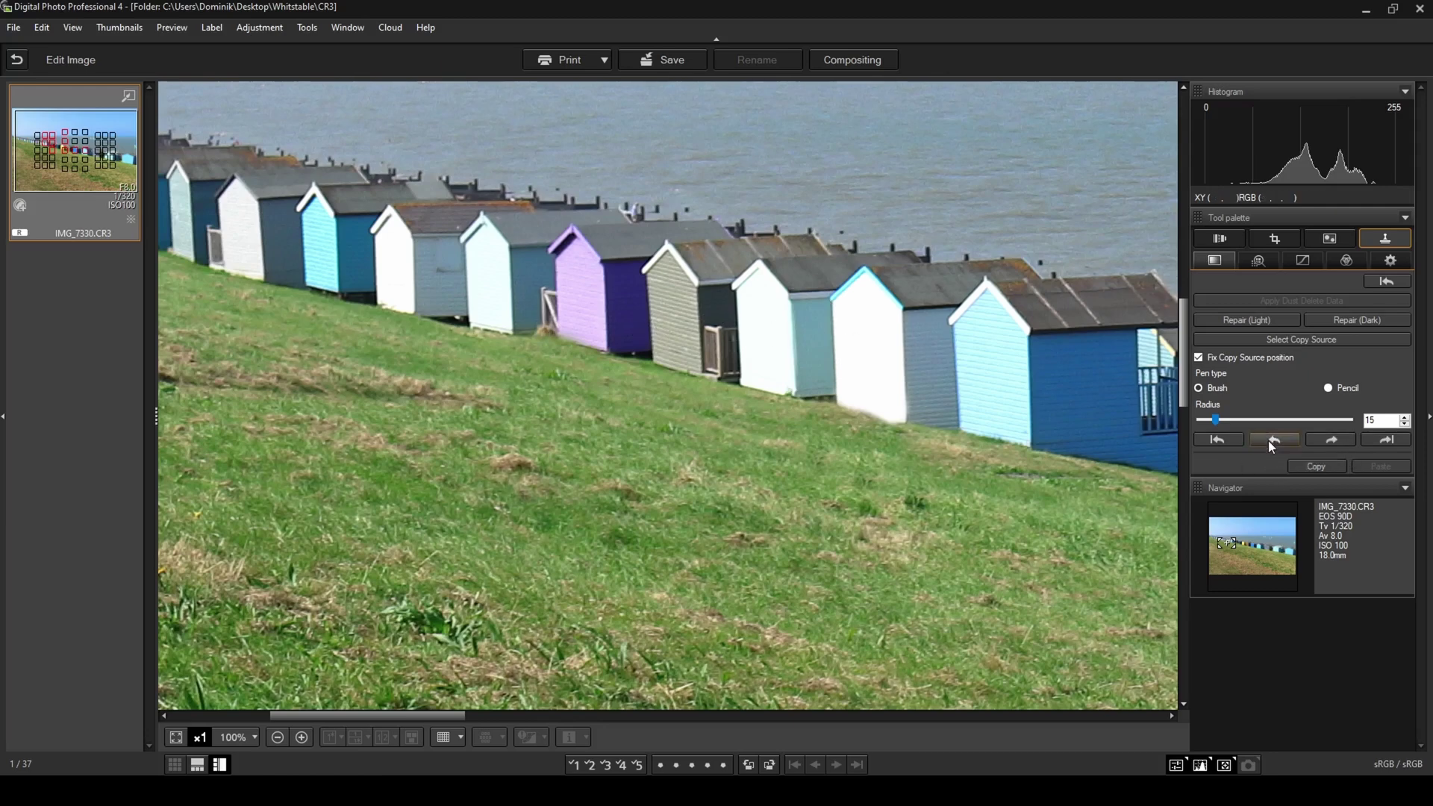
{"action": "left_click", "coordinate": [1313, 443]}
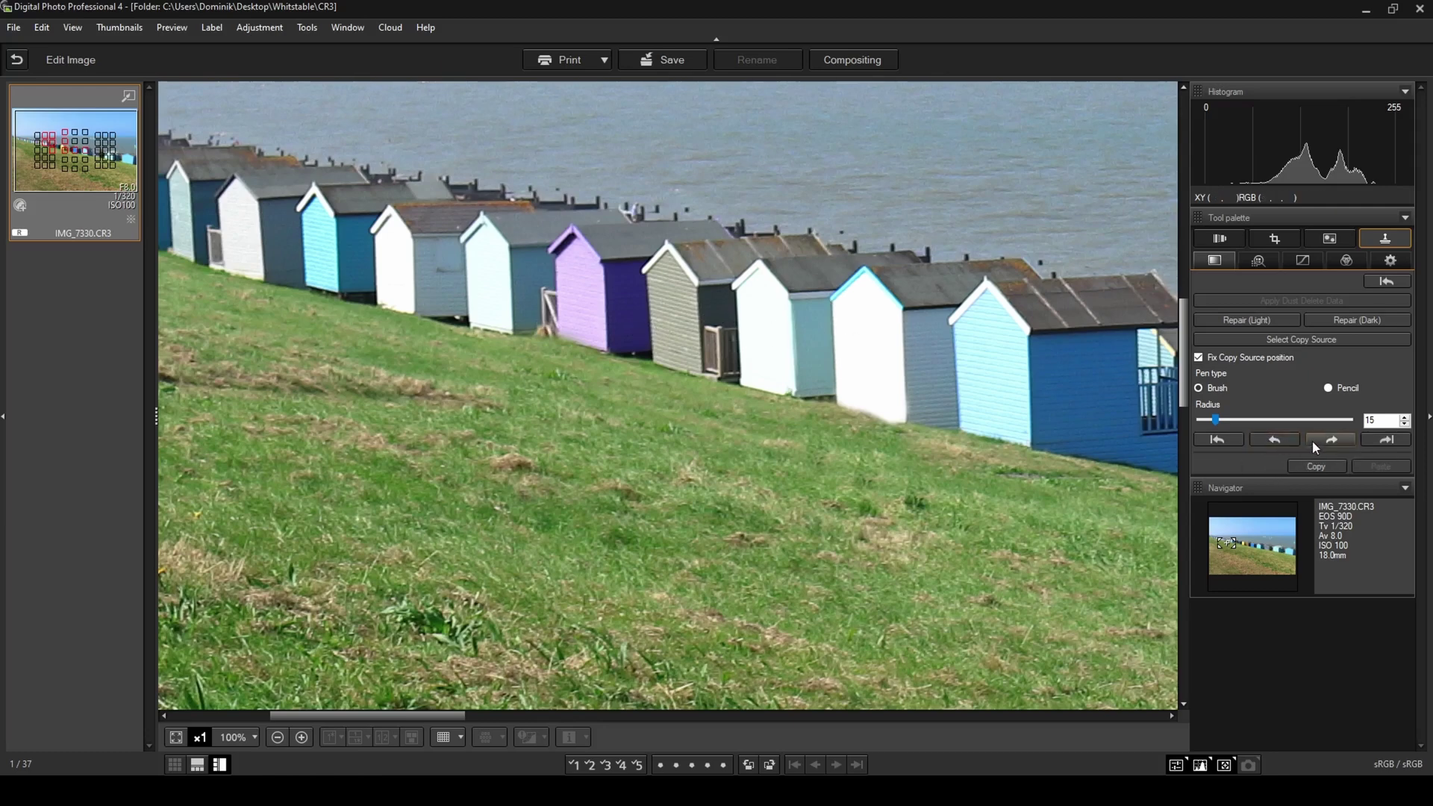
Step: Sample the grass at the foot of the pale blue hut and clone it over the leftover hair beside the fence
{"action": "key", "text": "alt"}
{"action": "left_click", "coordinate": [529, 334], "text": "alt"}
{"action": "left_click", "coordinate": [538, 333]}
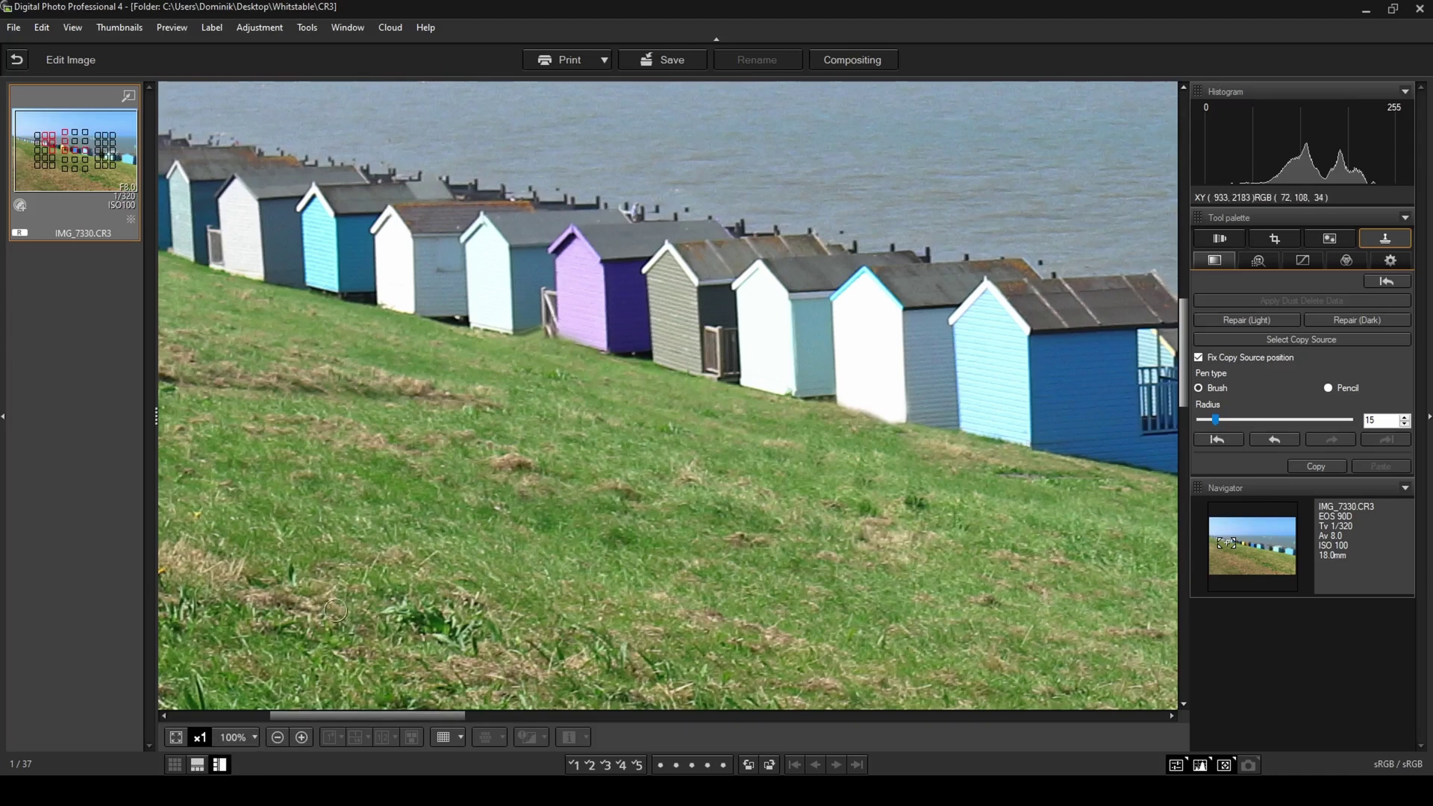
Step: Sample the base of the blue hut beside the bending person and clone it over the person's outstretched leg
{"action": "left_click", "coordinate": [171, 738]}
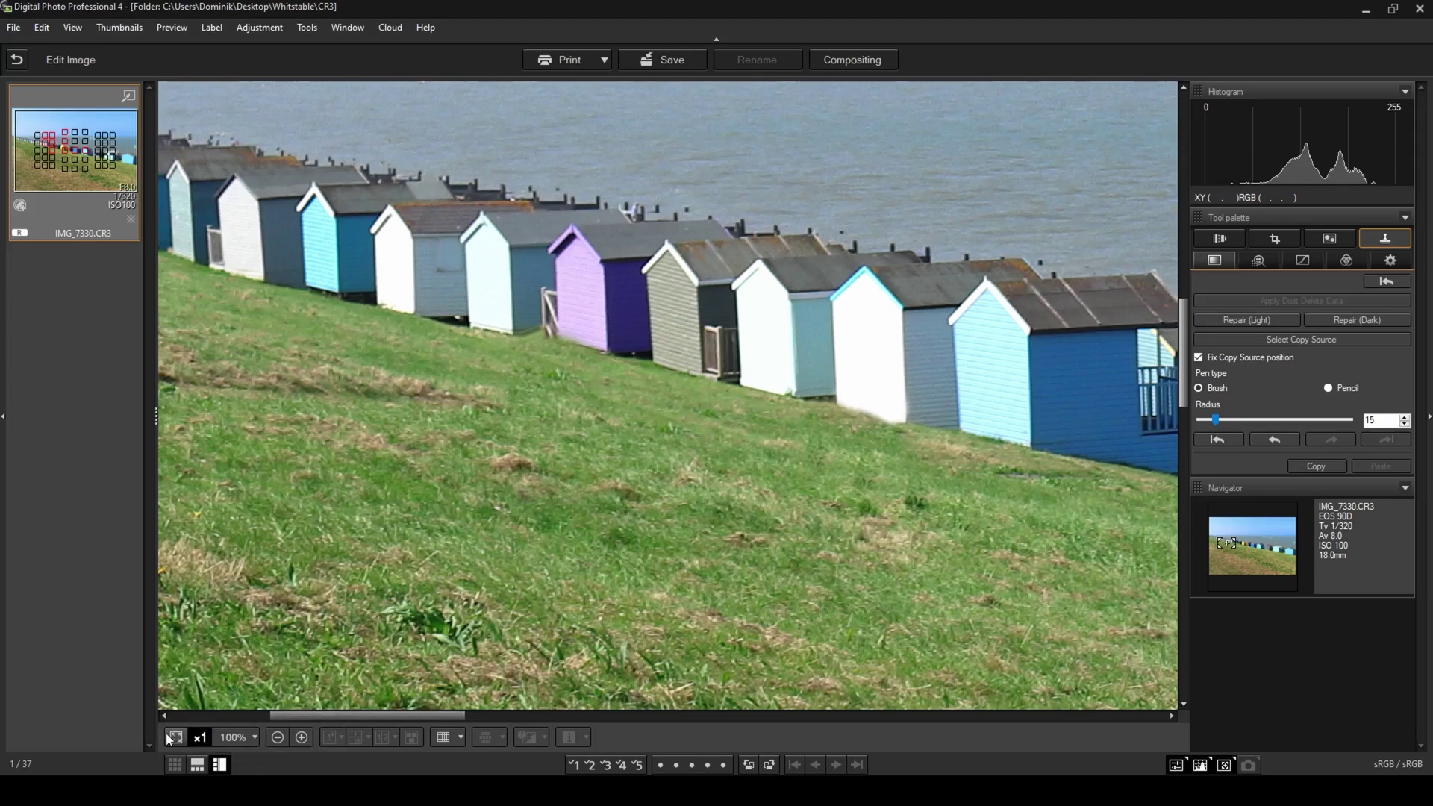
{"action": "left_click", "coordinate": [175, 739]}
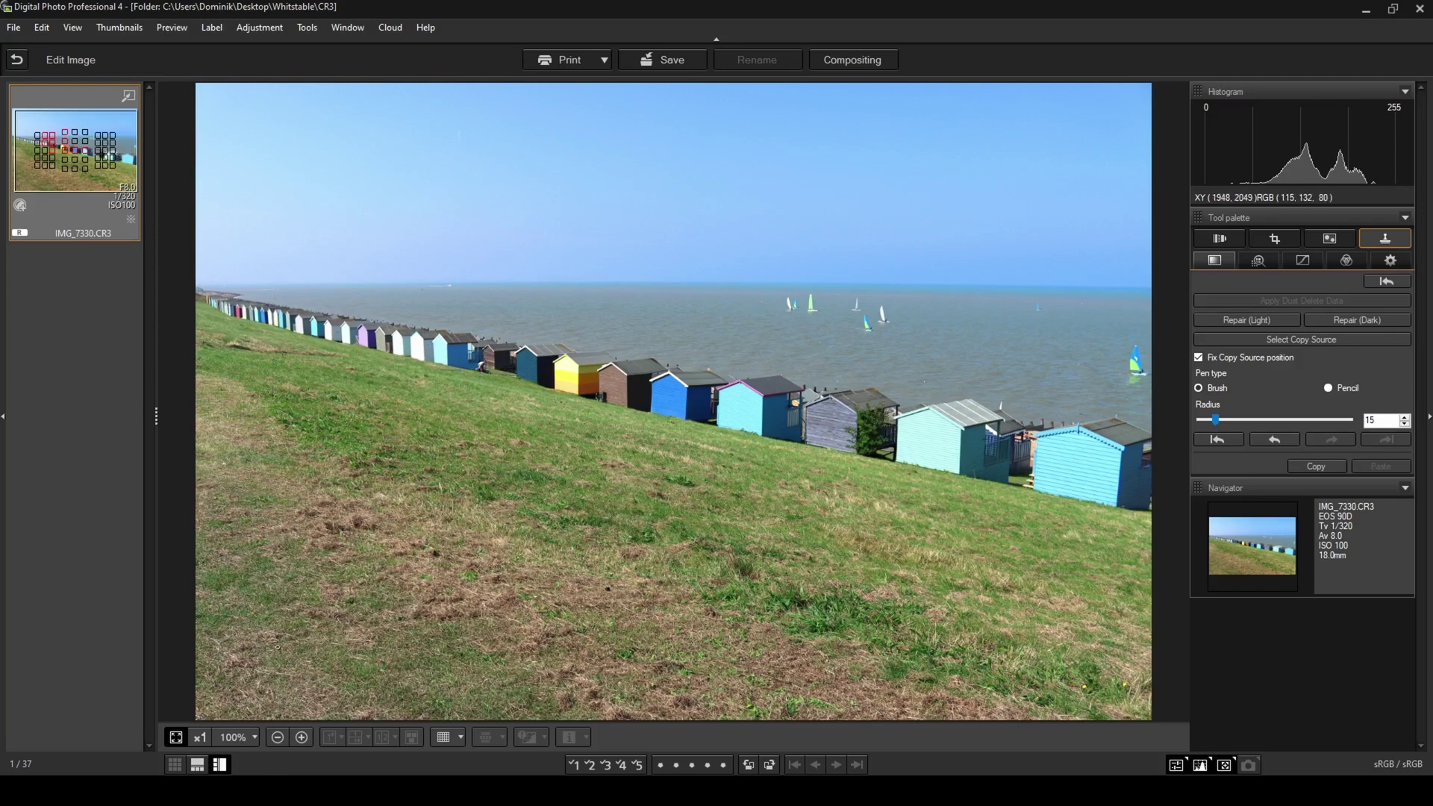
{"action": "left_click", "coordinate": [199, 737]}
{"action": "left_click_drag", "start_coordinate": [746, 715], "coordinate": [570, 715]}
{"action": "scroll", "coordinate": [1119, 485], "scroll_direction": "up", "scroll_amount": 5}
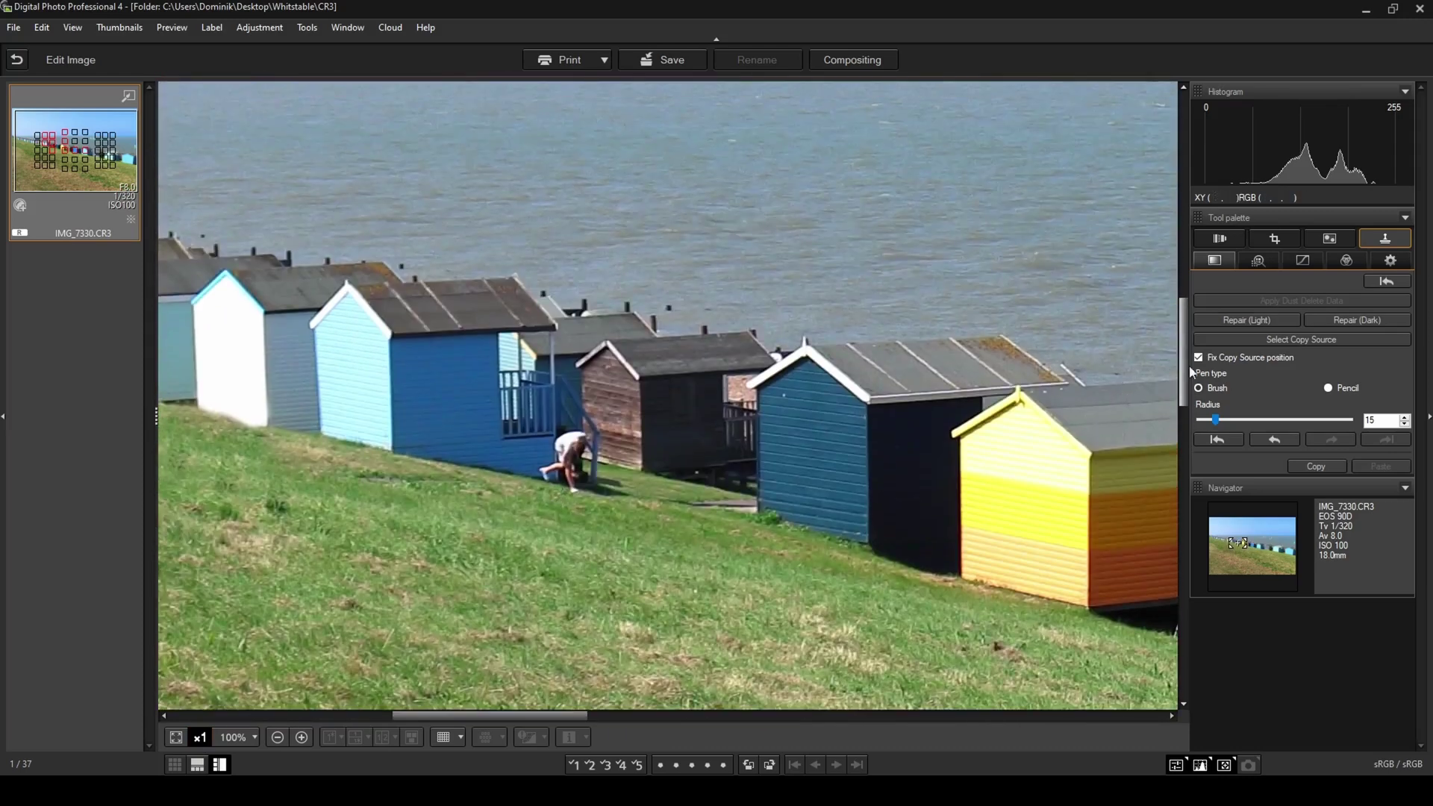
{"action": "left_click", "coordinate": [1307, 341]}
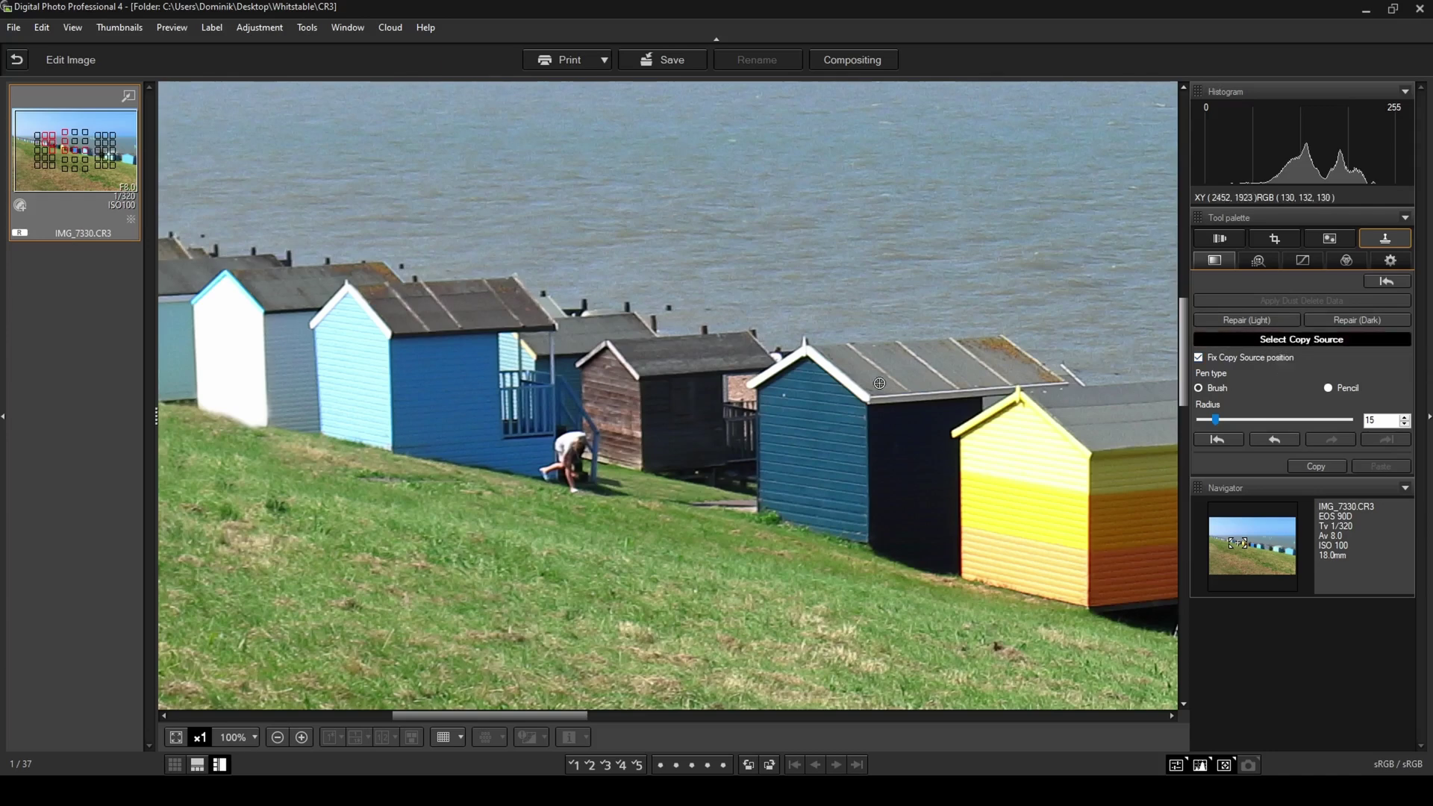
{"action": "left_click", "coordinate": [528, 459]}
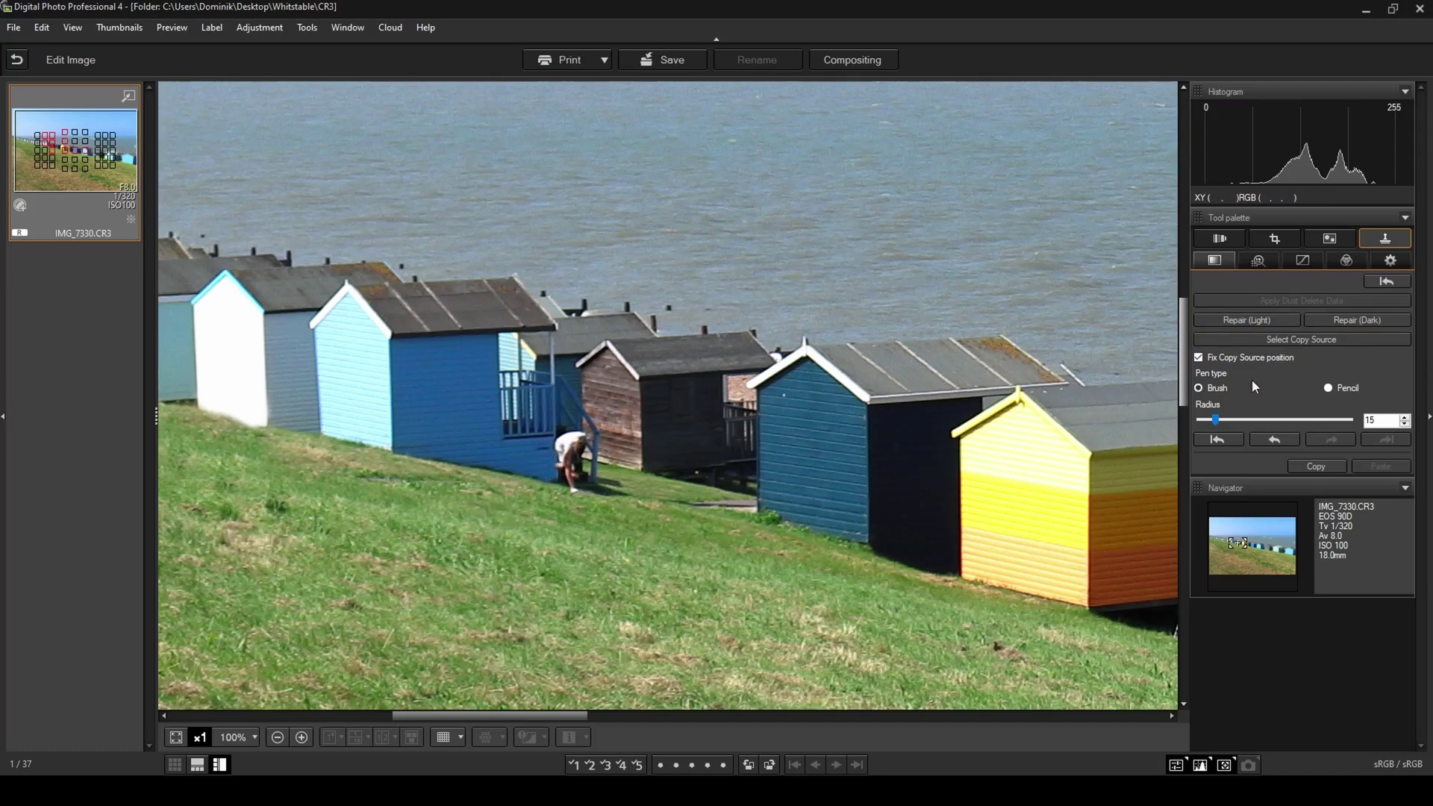
Step: Sample the grass below the bending person and clone it over the hand, then pick the shadow beside the steps as source
{"action": "left_click", "coordinate": [1300, 341]}
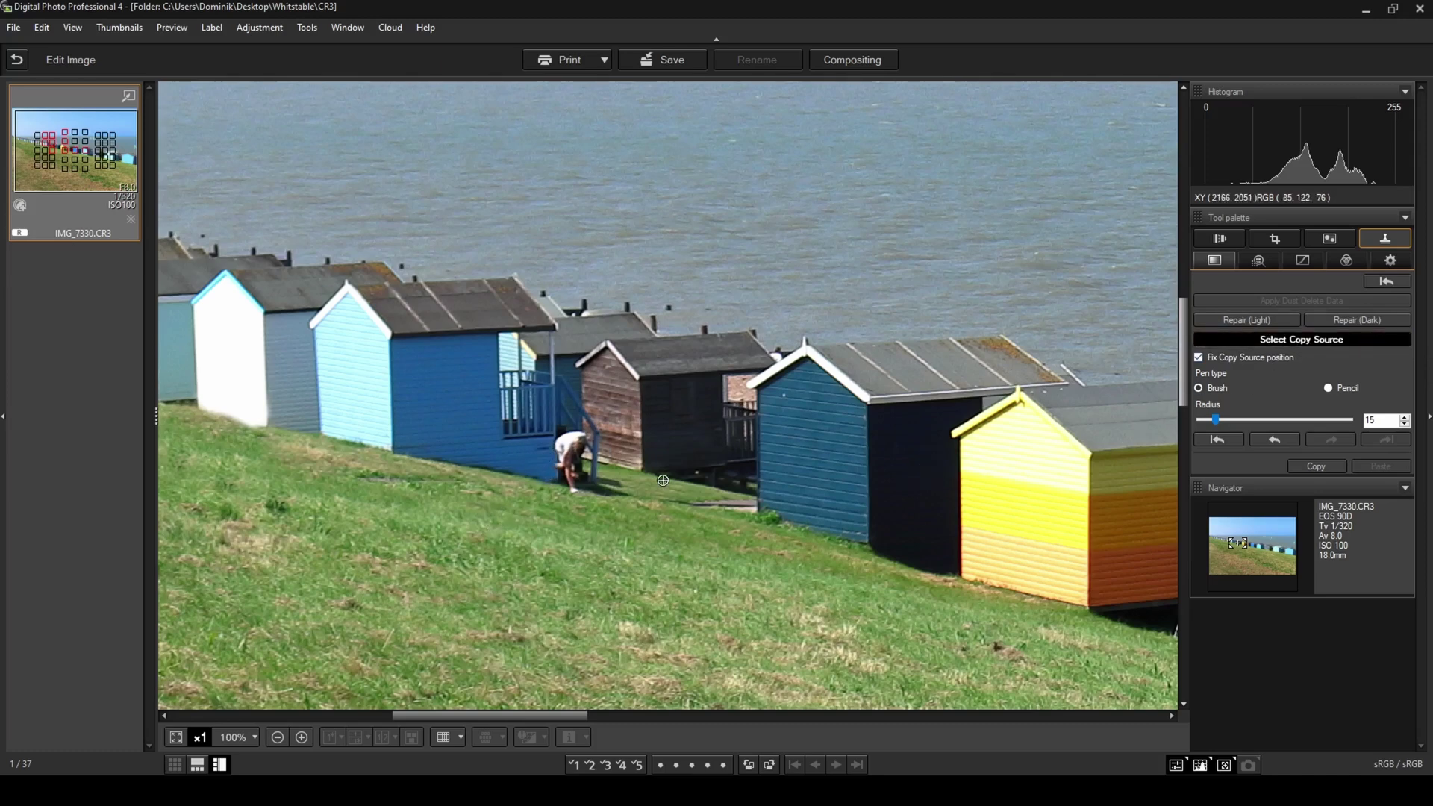
{"action": "left_click", "coordinate": [570, 496]}
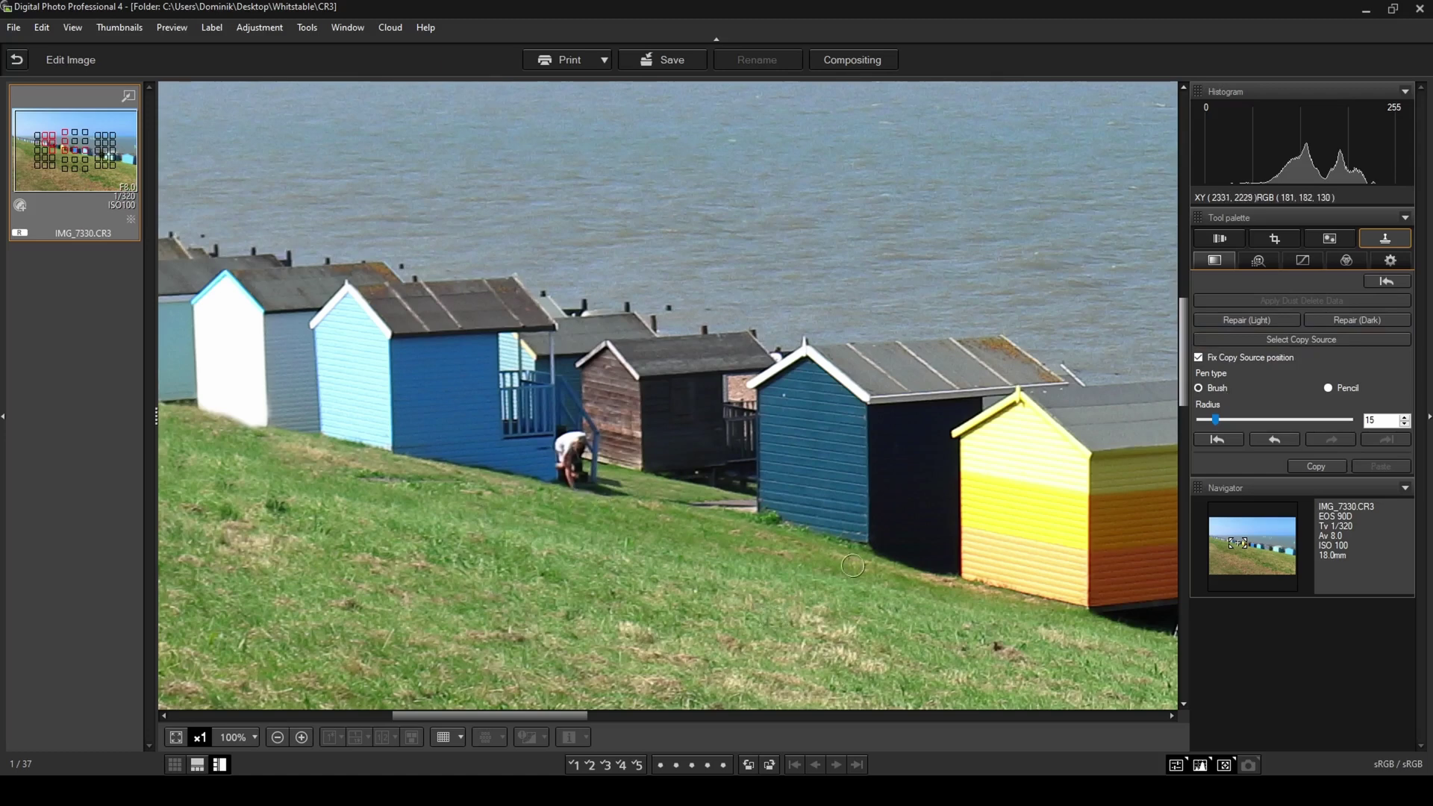
{"action": "left_click", "coordinate": [1287, 335]}
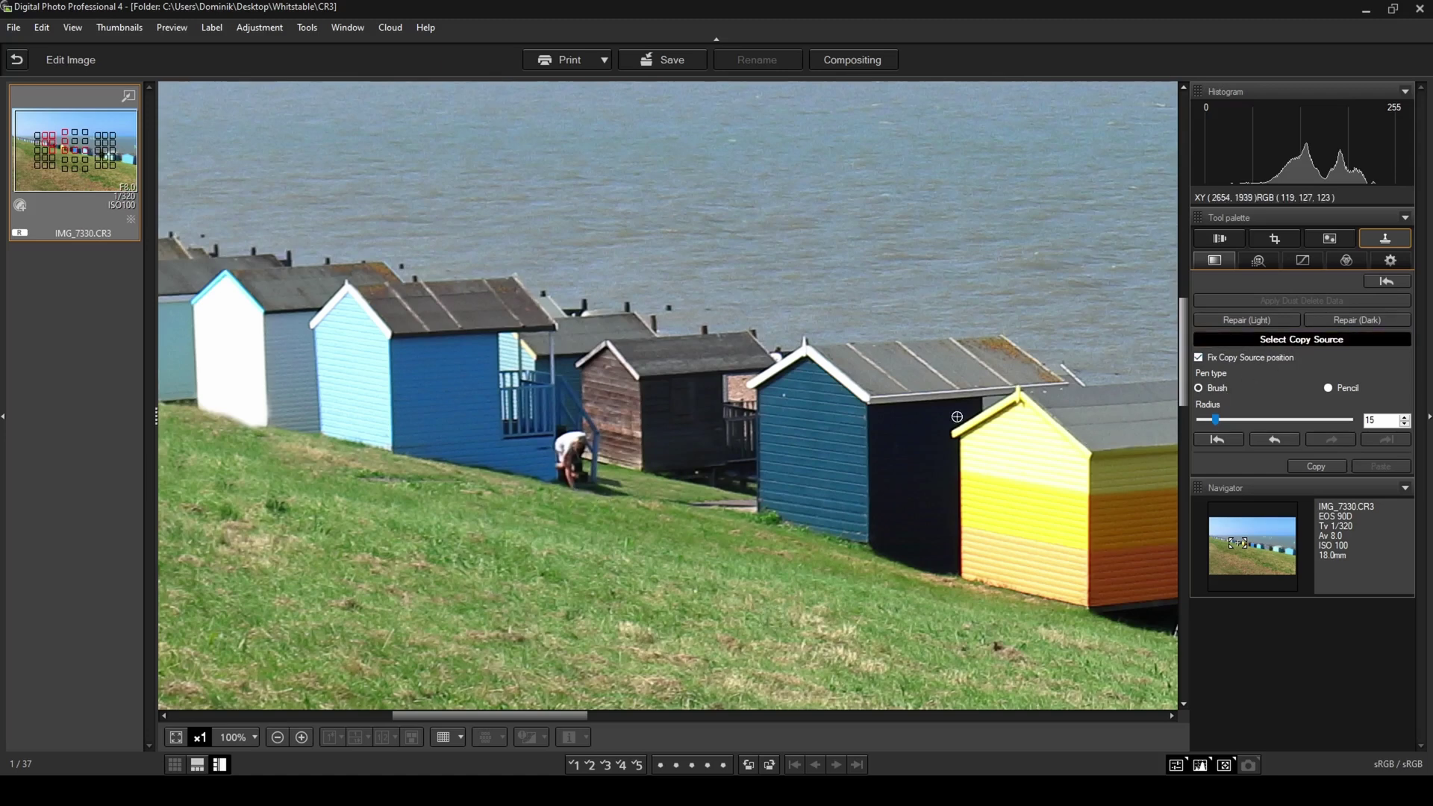
{"action": "left_click", "coordinate": [586, 483]}
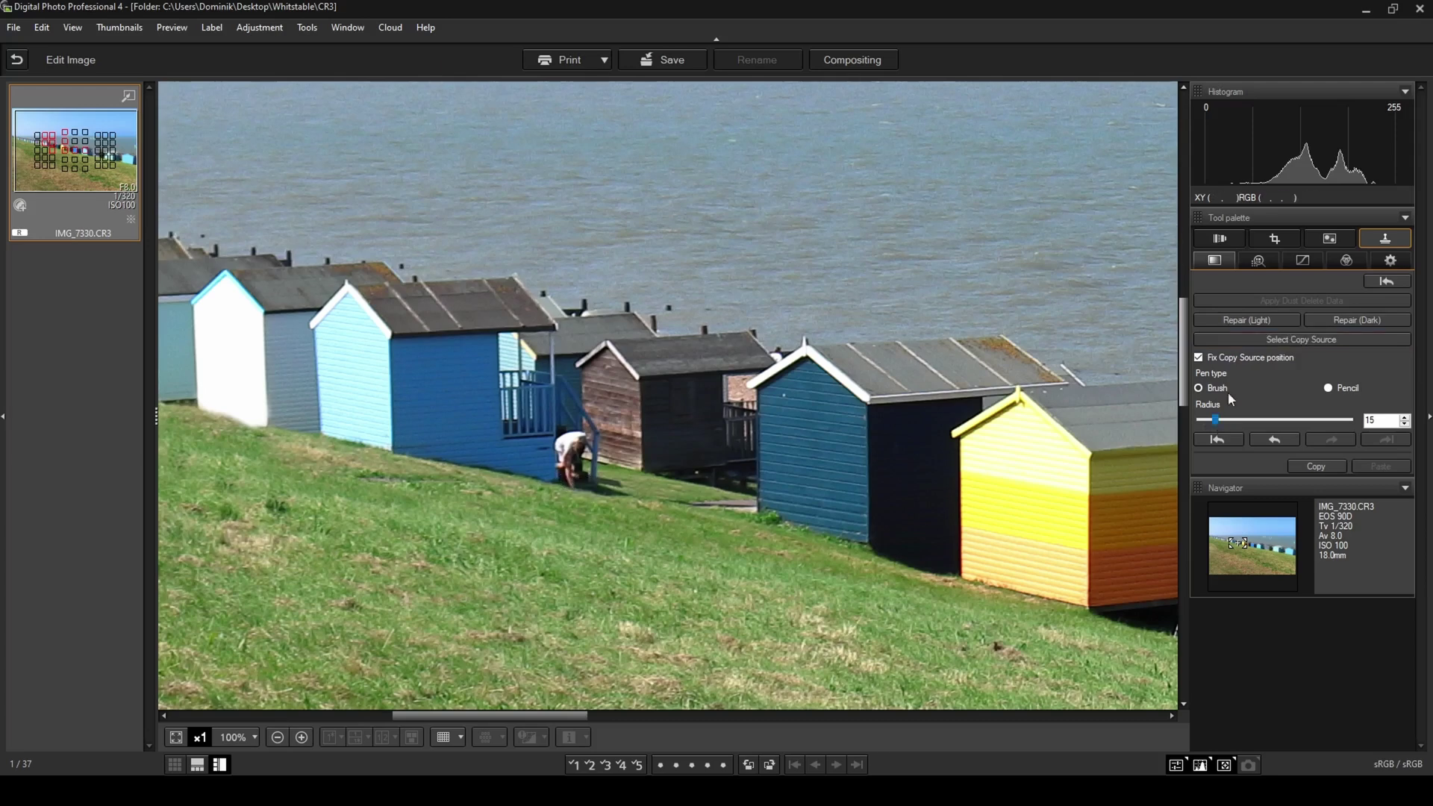
Step: Resample the shadow at the foot of the blue steps and clone it over the person's lower limbs at brush radius 10
{"action": "left_click", "coordinate": [1329, 338]}
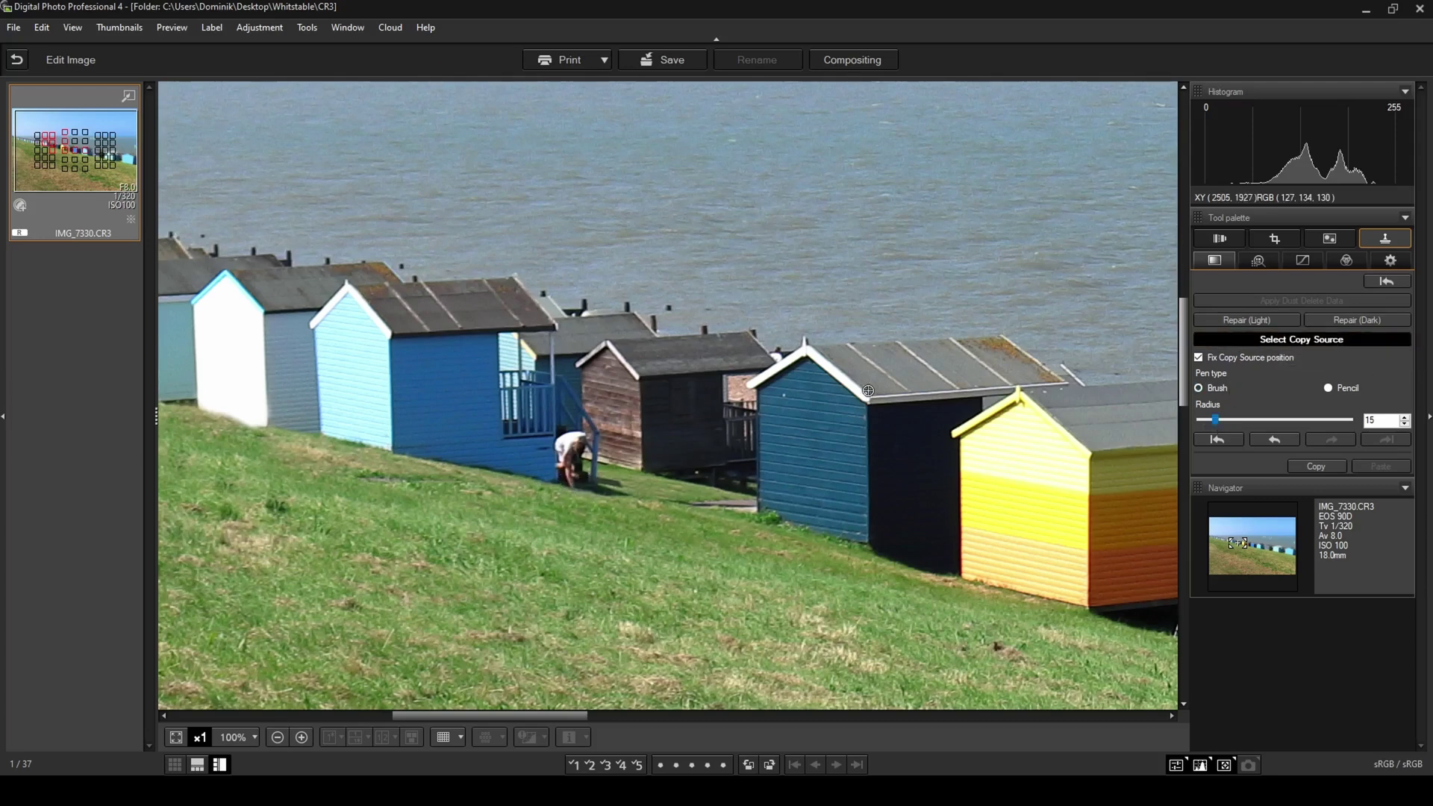
{"action": "left_click", "coordinate": [587, 484]}
{"action": "scroll", "coordinate": [571, 481], "scroll_direction": "down", "scroll_amount": 5}
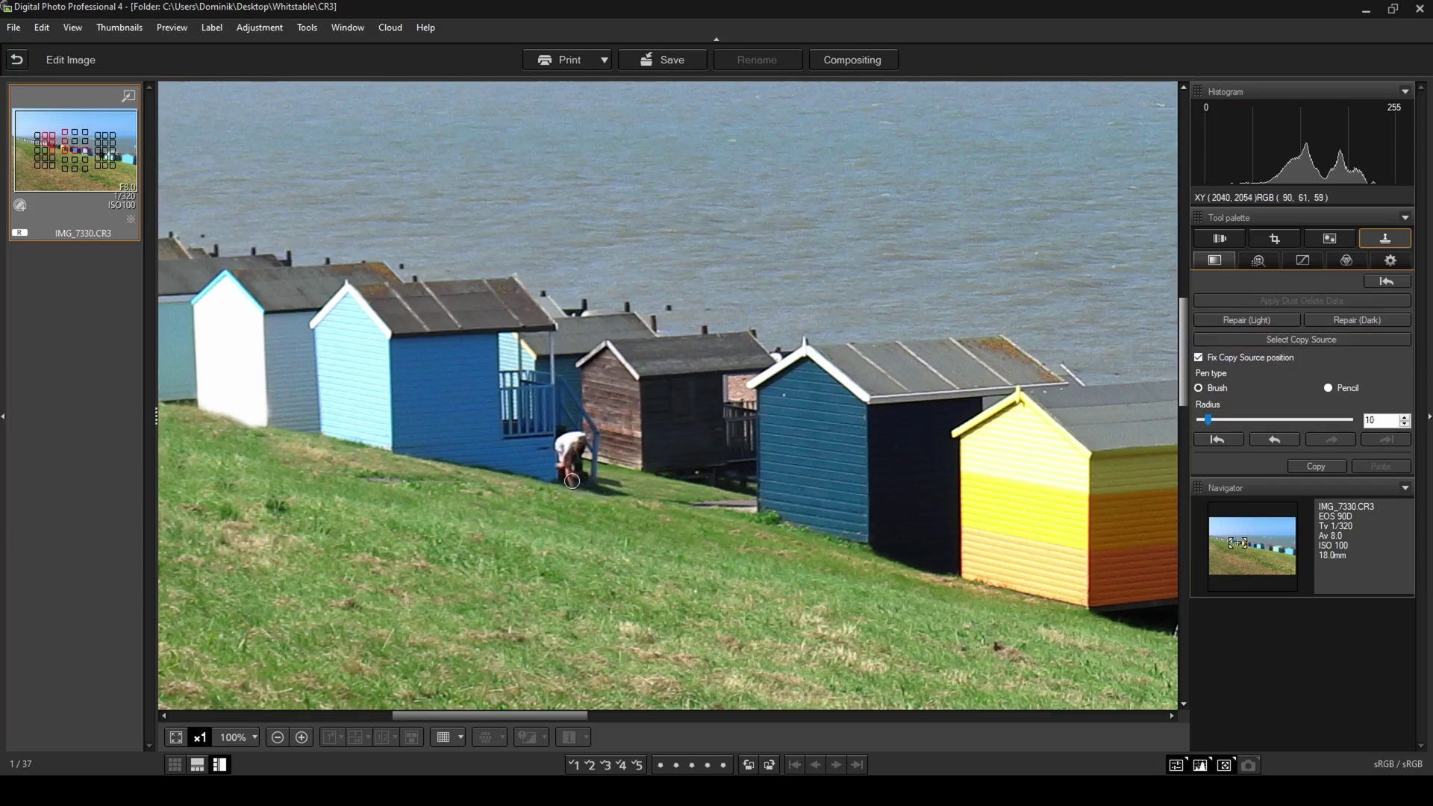
{"action": "mouse_move", "coordinate": [575, 481]}
{"action": "left_mouse_down"}
{"action": "mouse_move", "coordinate": [586, 476]}
{"action": "mouse_move", "coordinate": [571, 476]}
{"action": "left_mouse_up"}
Step: Sample the blue hut's step railing and clone it over the rest of the person's body at brush radius 15
{"action": "left_click", "coordinate": [1305, 340]}
{"action": "left_click", "coordinate": [564, 414]}
{"action": "scroll", "coordinate": [563, 421], "scroll_direction": "up", "scroll_amount": 5}
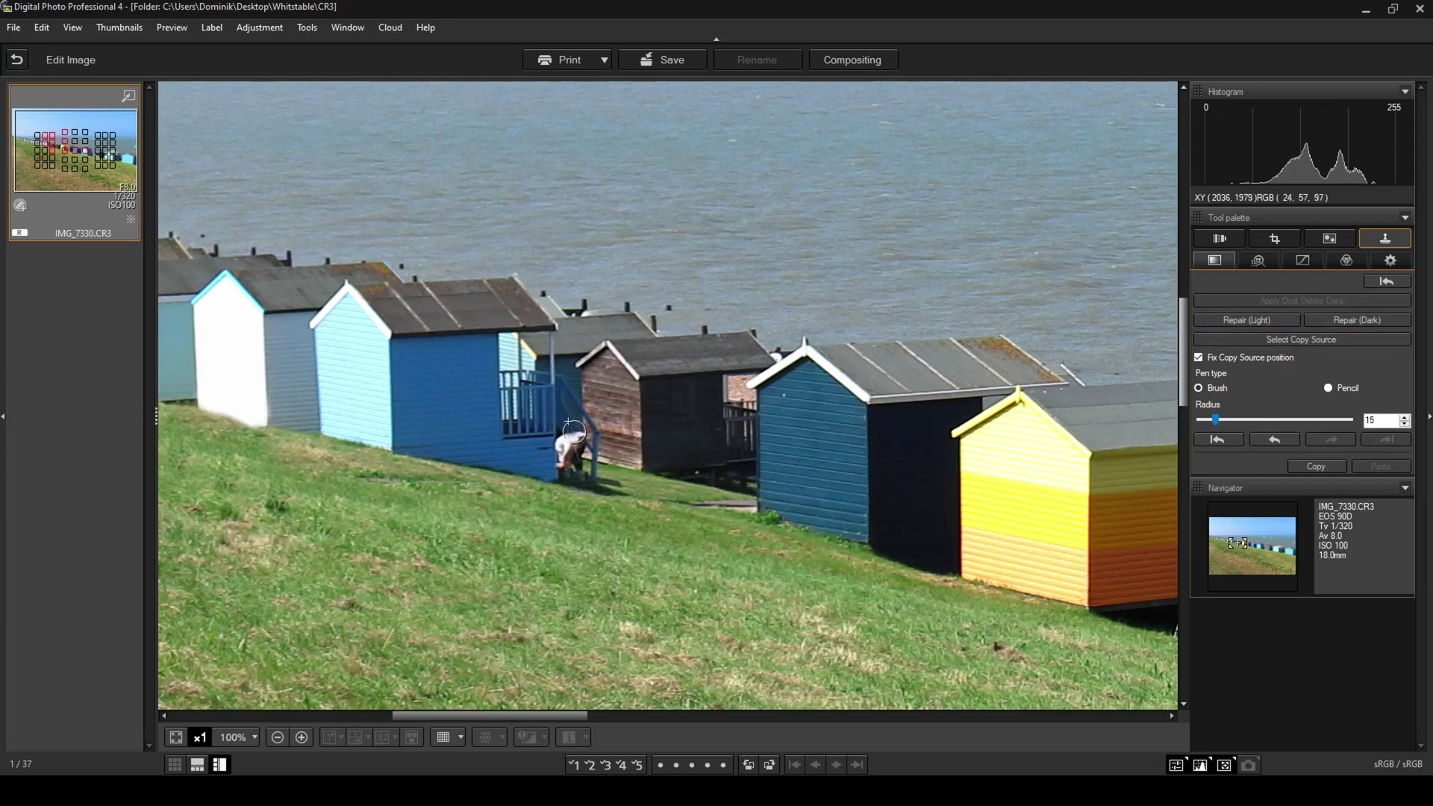
{"action": "mouse_move", "coordinate": [582, 439]}
{"action": "left_mouse_down"}
{"action": "mouse_move", "coordinate": [566, 440]}
{"action": "mouse_move", "coordinate": [578, 462]}
{"action": "left_mouse_up"}
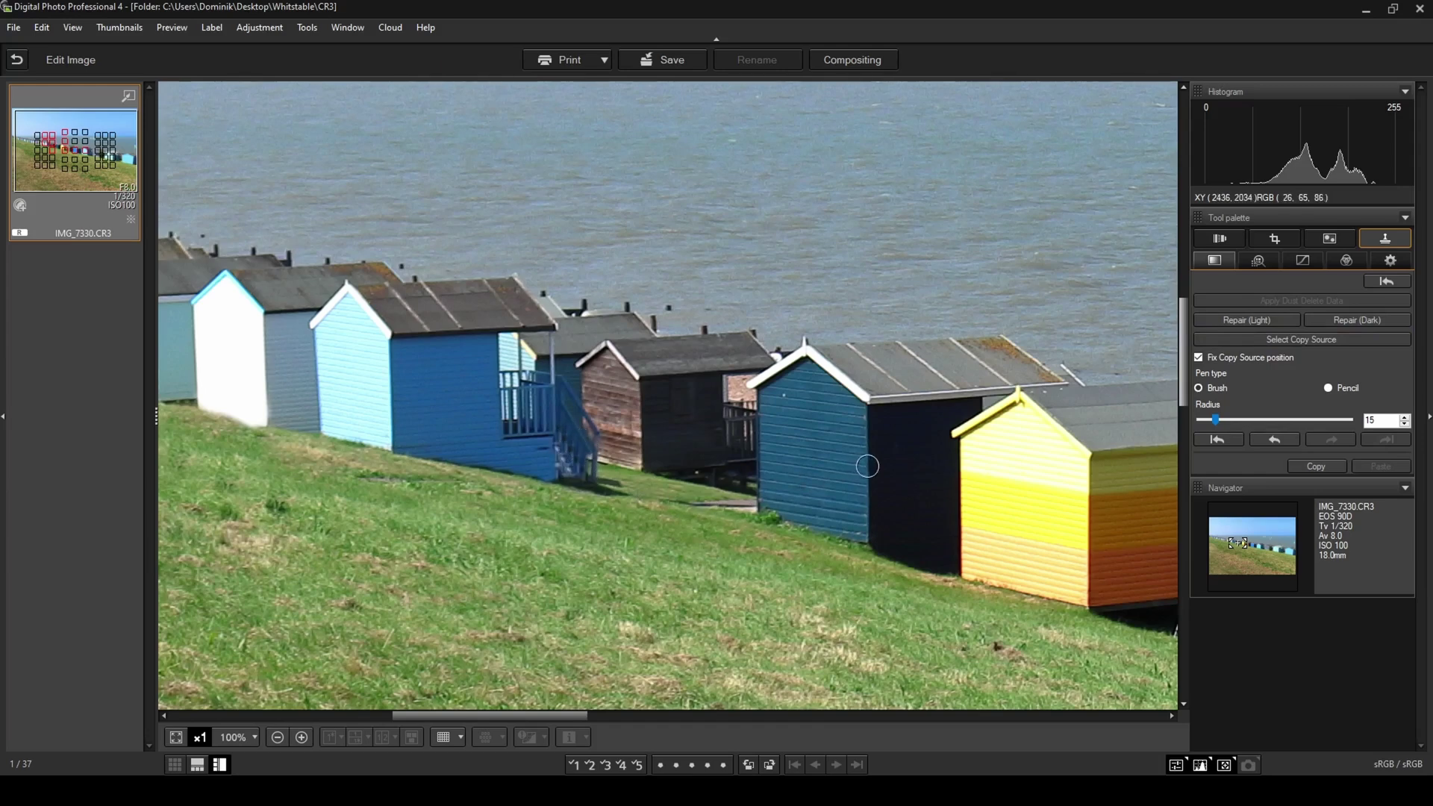
Step: Touch up the spot where the person stood with fresh samples from the blue steps and the hut's base
{"action": "left_click", "coordinate": [1319, 340]}
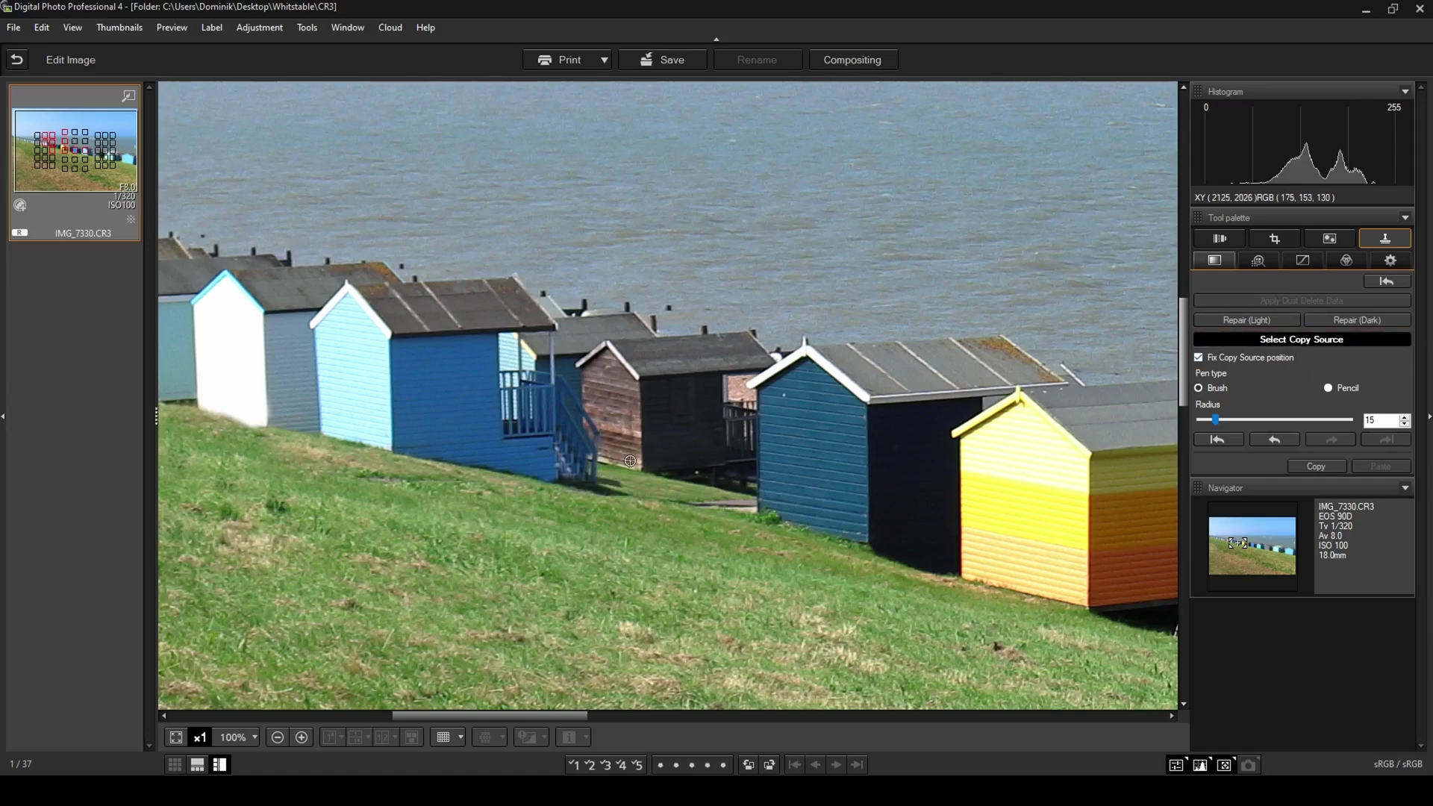
{"action": "left_click", "coordinate": [563, 438]}
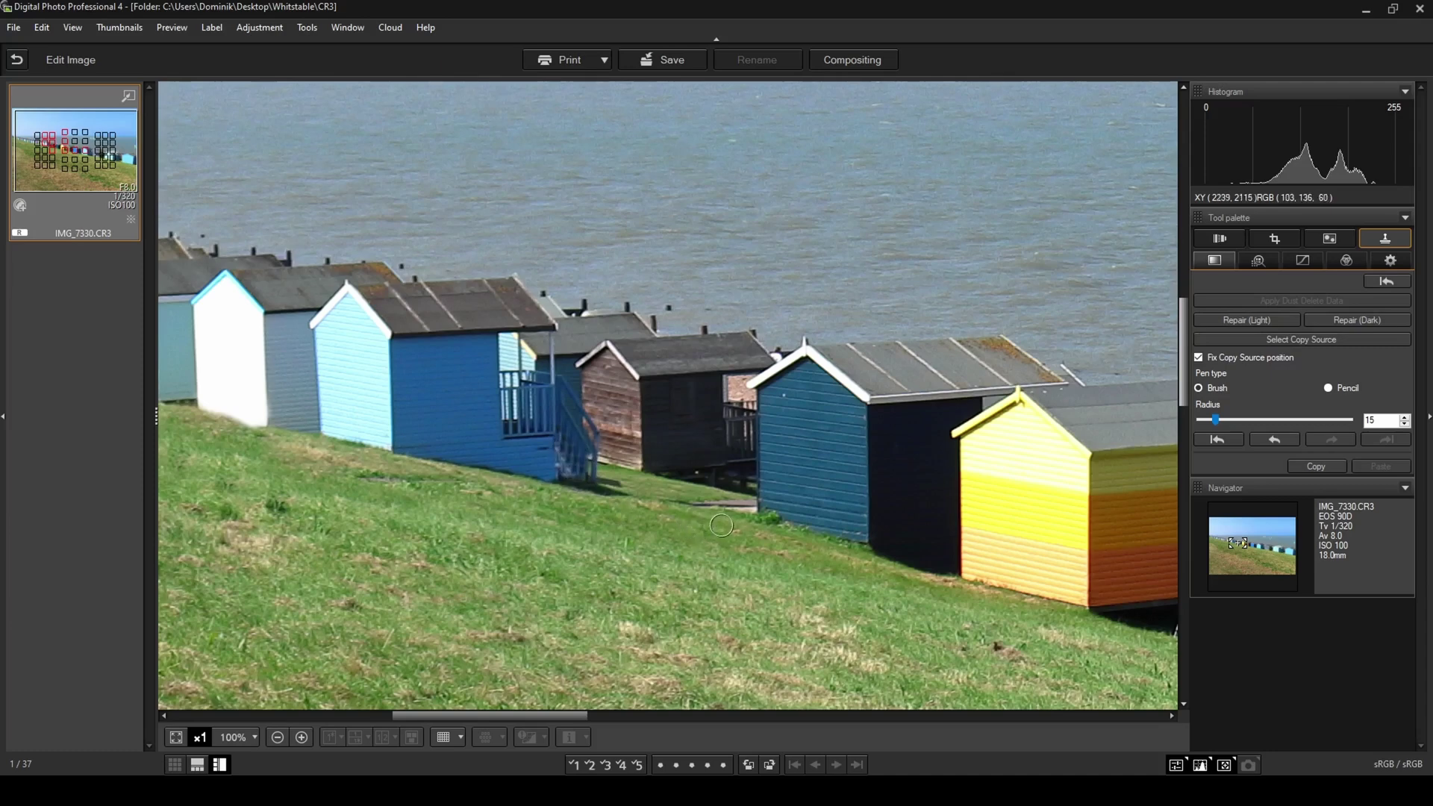
{"action": "left_click", "coordinate": [1244, 341]}
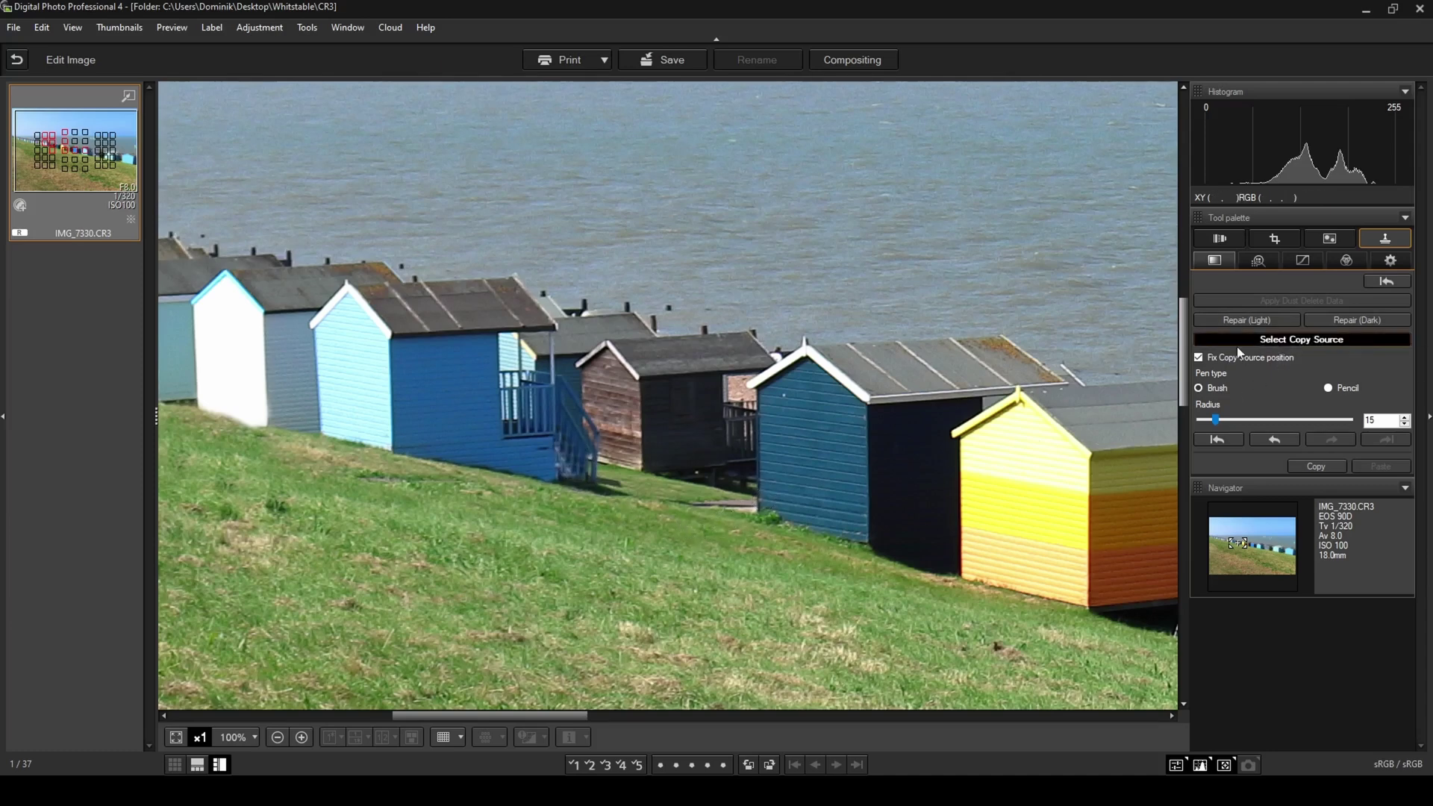
{"action": "left_click", "coordinate": [539, 468]}
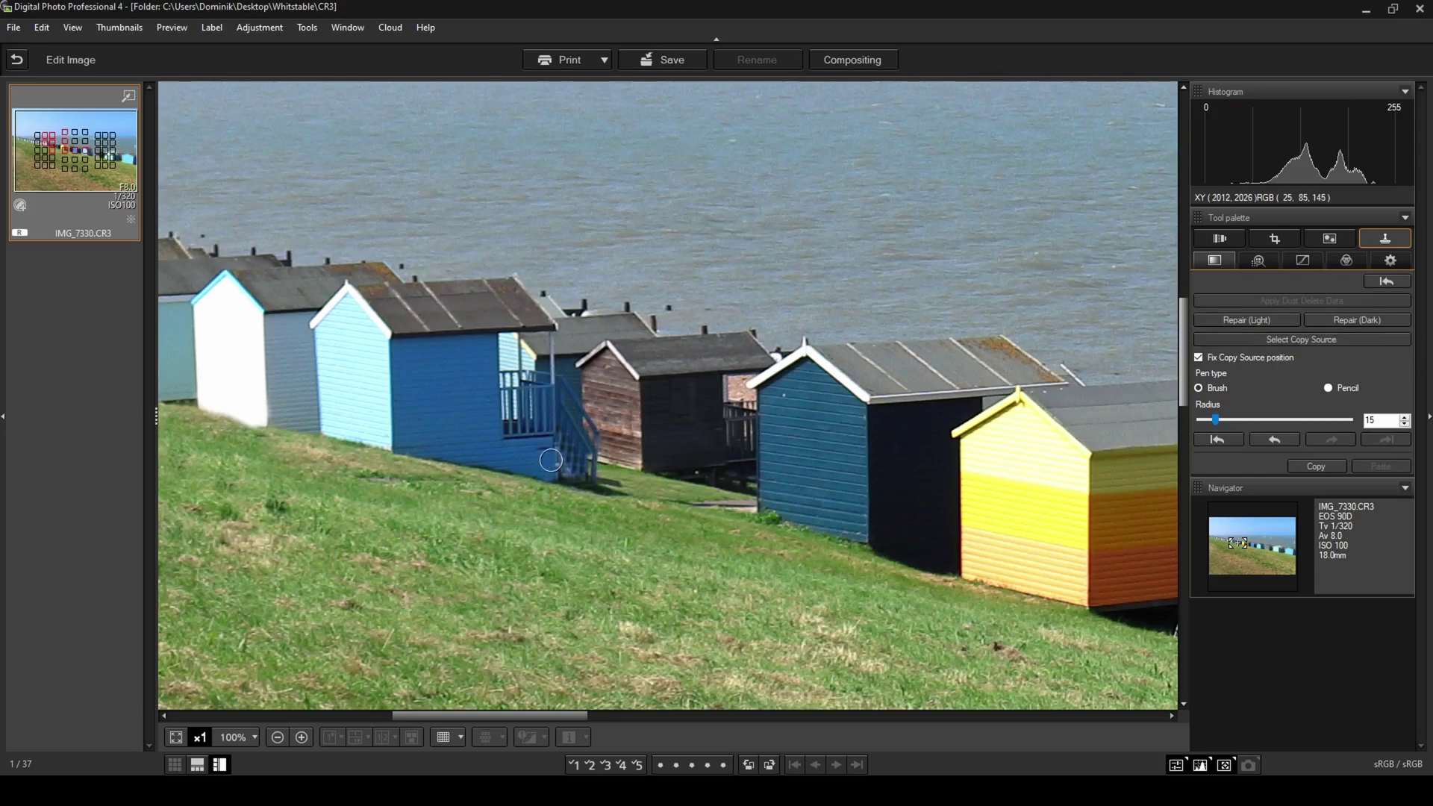
{"action": "left_click", "coordinate": [1224, 340]}
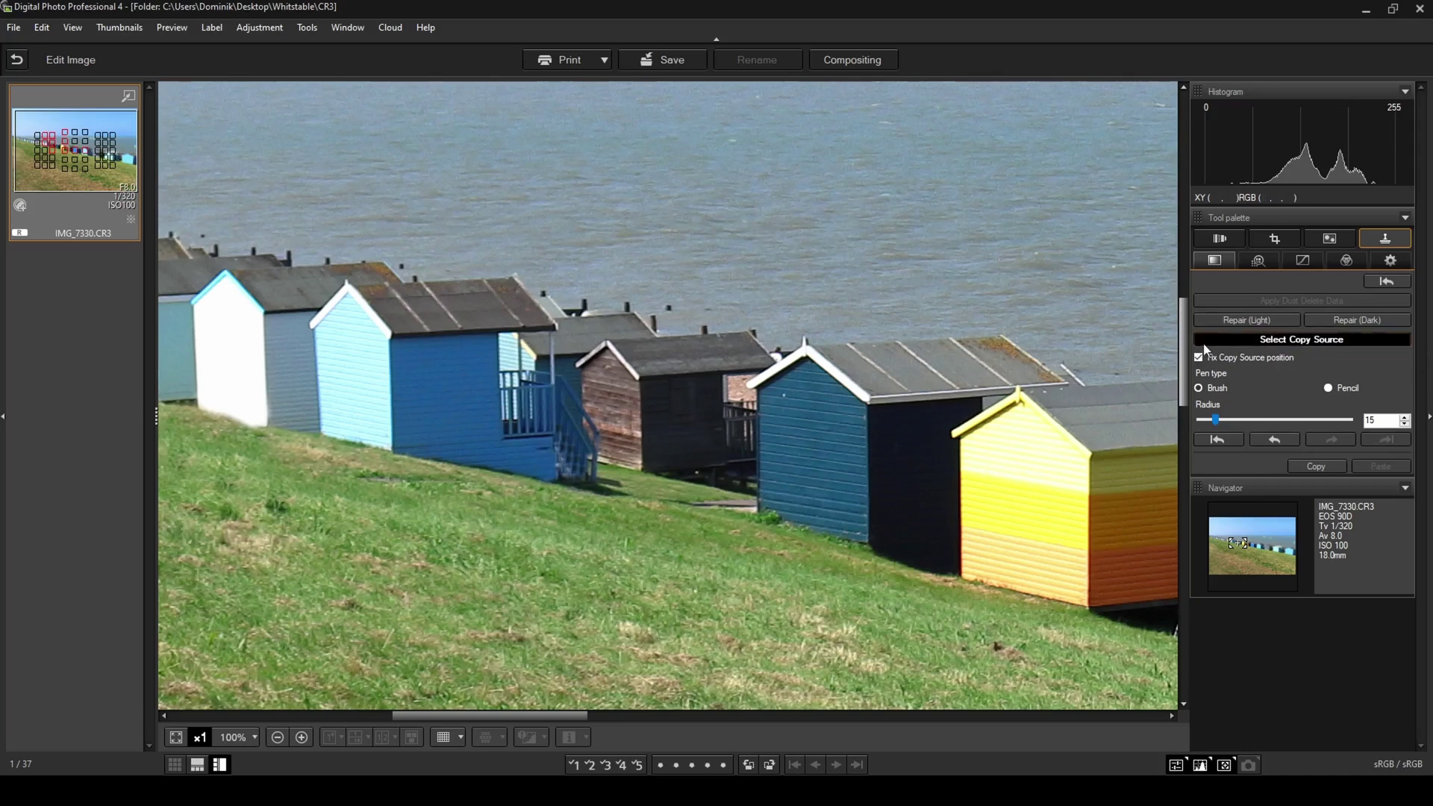
{"action": "left_click", "coordinate": [556, 455]}
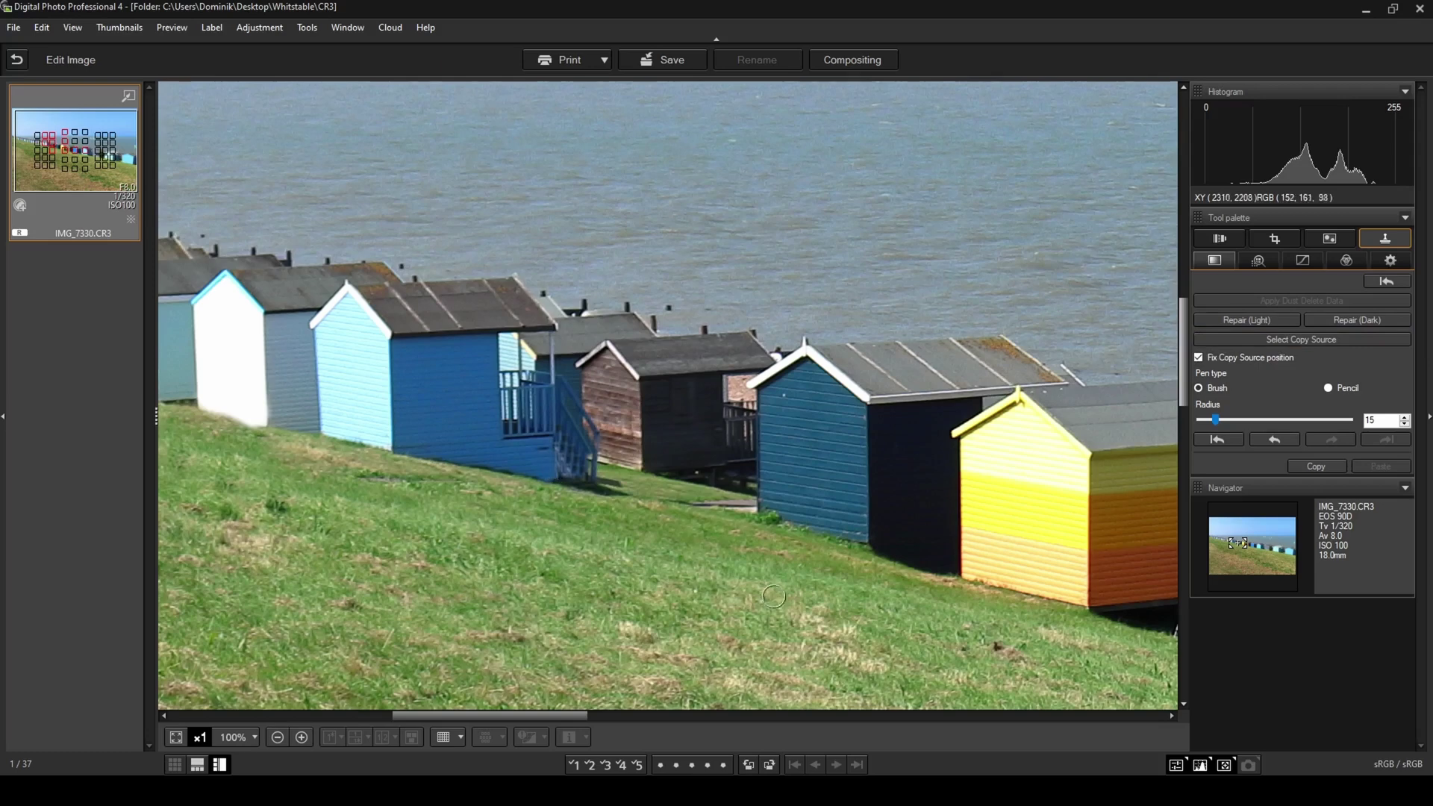
Step: Sample the brown hut's wall beside the folding chair and clone it over the chair's upper edge at brush radius 30
{"action": "left_click_drag", "start_coordinate": [523, 714], "coordinate": [542, 713]}
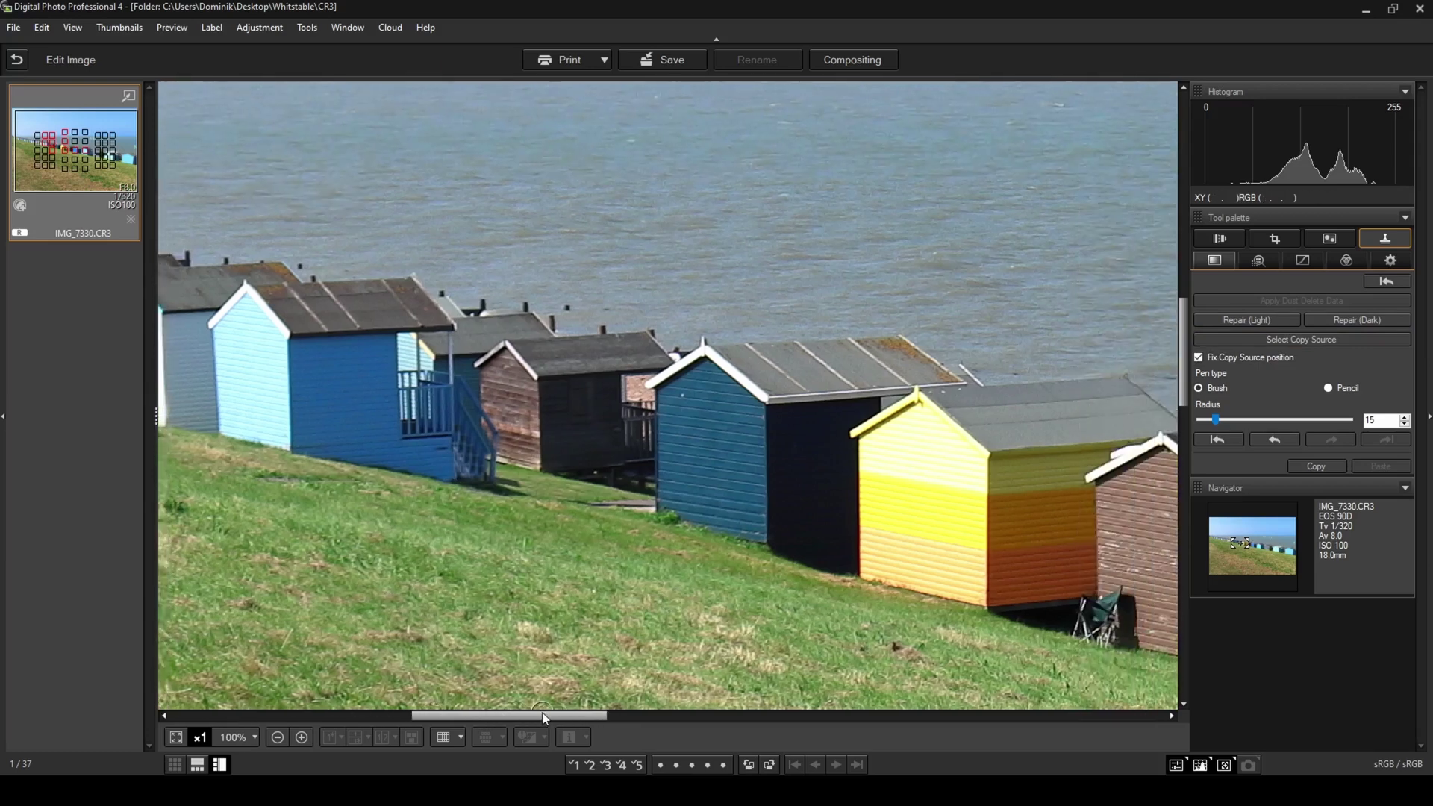
{"action": "left_click_drag", "start_coordinate": [542, 711], "coordinate": [593, 713]}
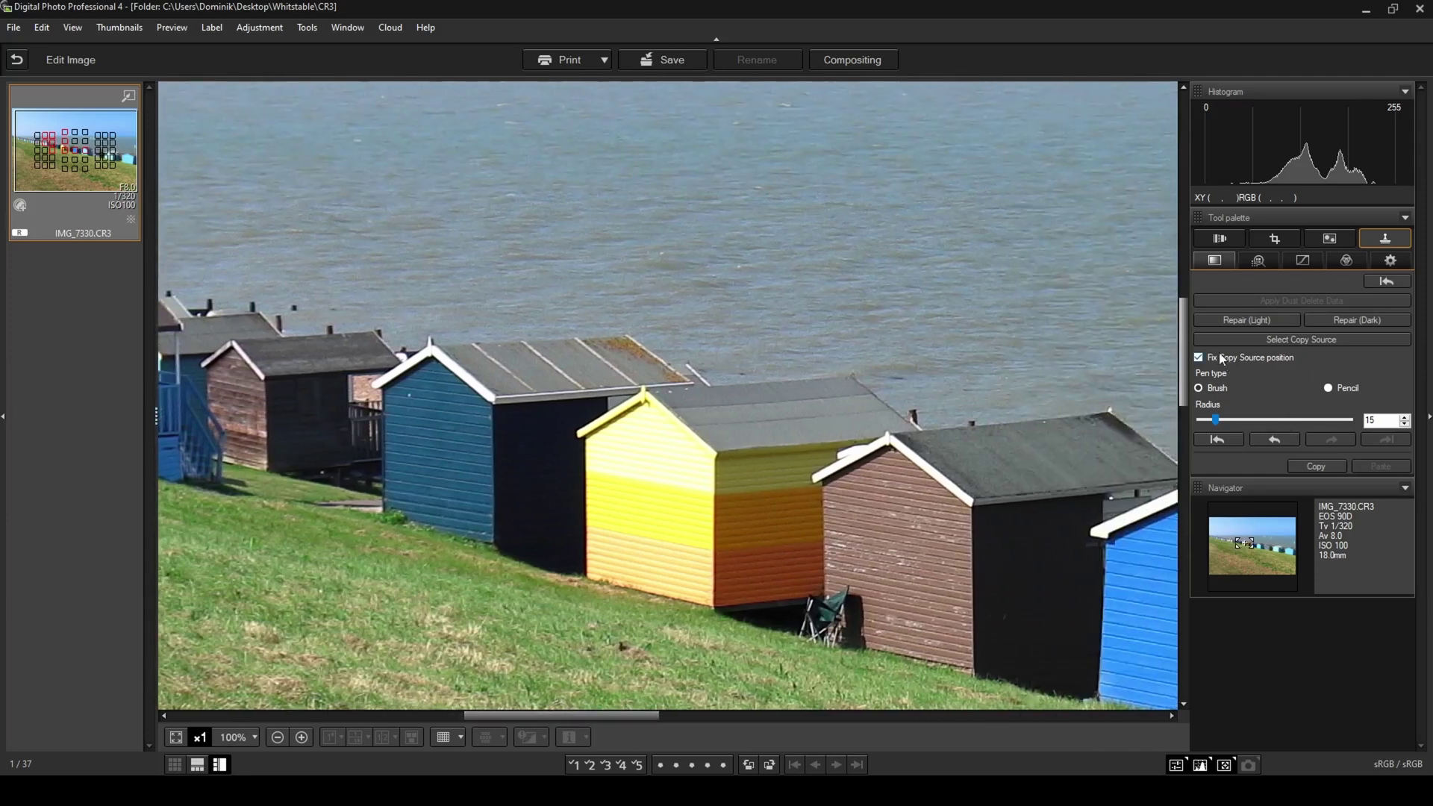
{"action": "left_click_drag", "start_coordinate": [1183, 320], "coordinate": [1185, 365]}
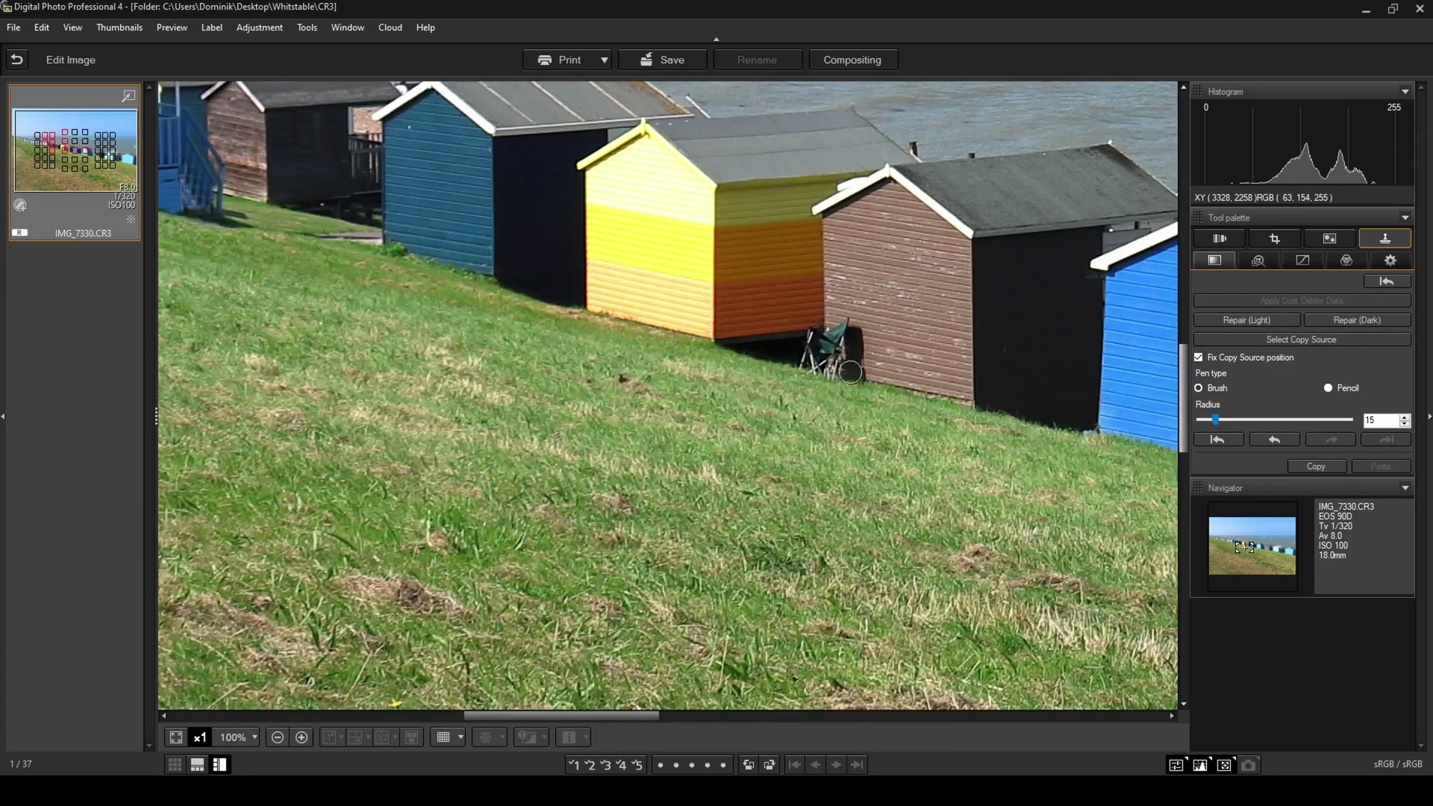
{"action": "left_click", "coordinate": [1282, 340]}
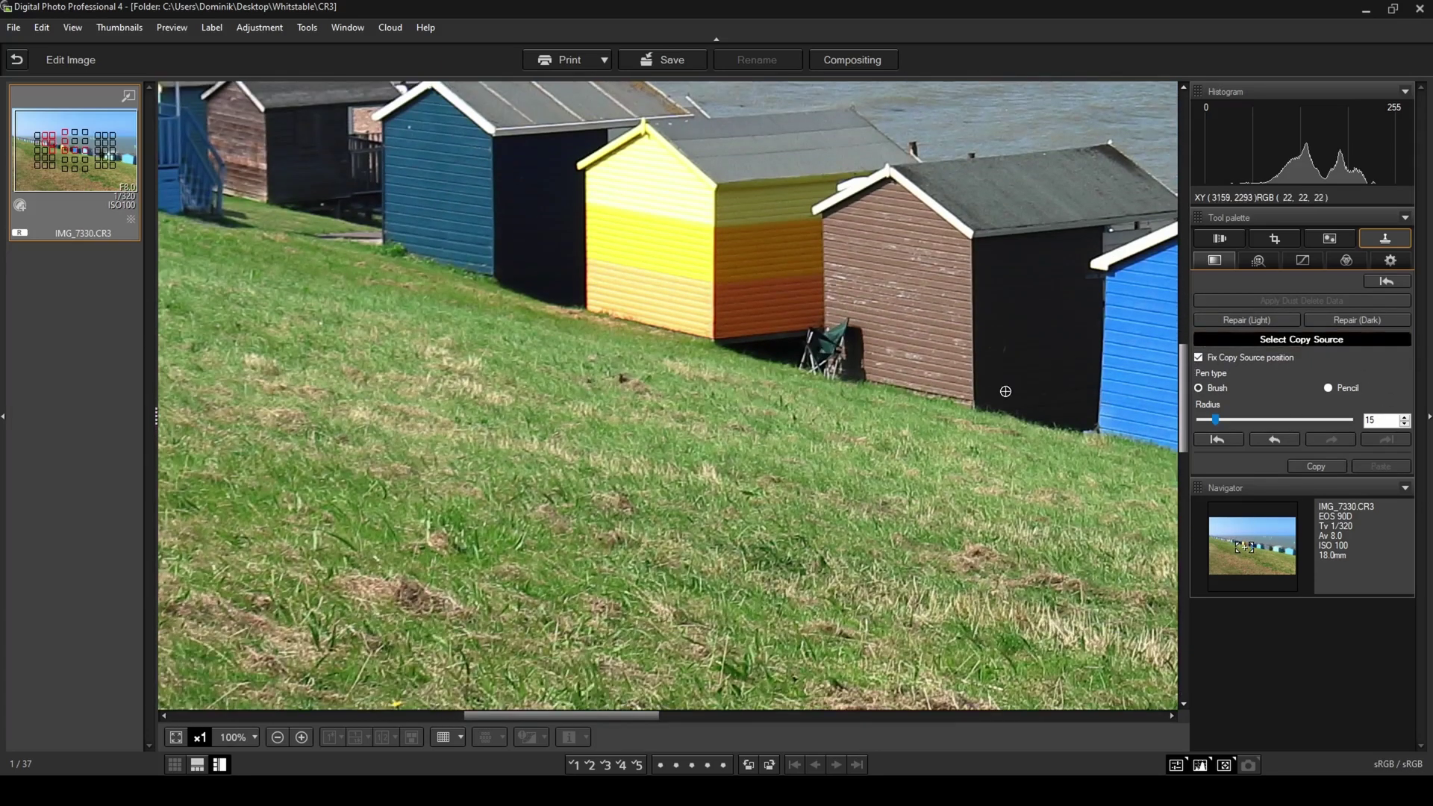
{"action": "left_click", "coordinate": [892, 339]}
{"action": "scroll", "coordinate": [890, 340], "scroll_direction": "up", "scroll_amount": 1}
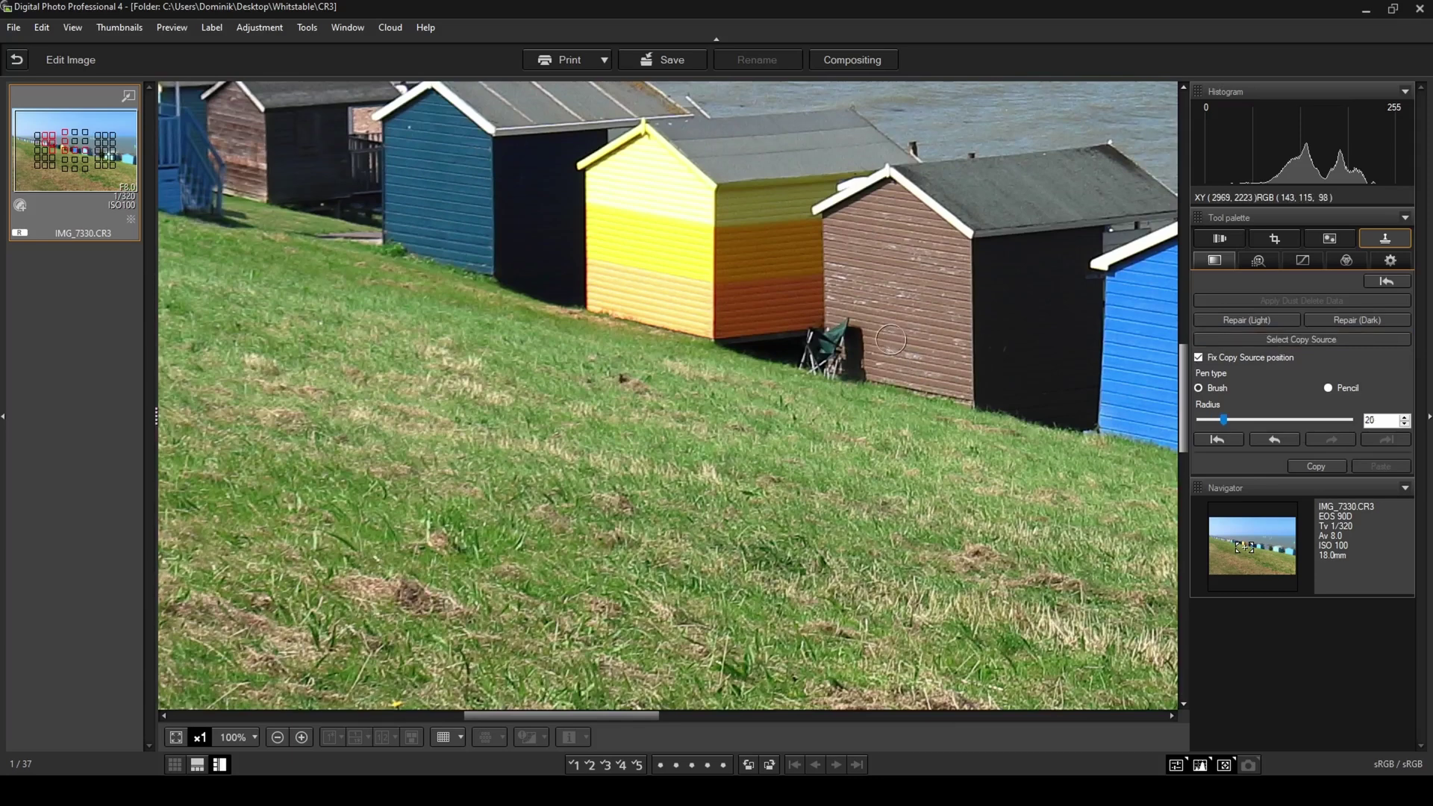
{"action": "scroll", "coordinate": [890, 340], "scroll_direction": "up", "scroll_amount": 2}
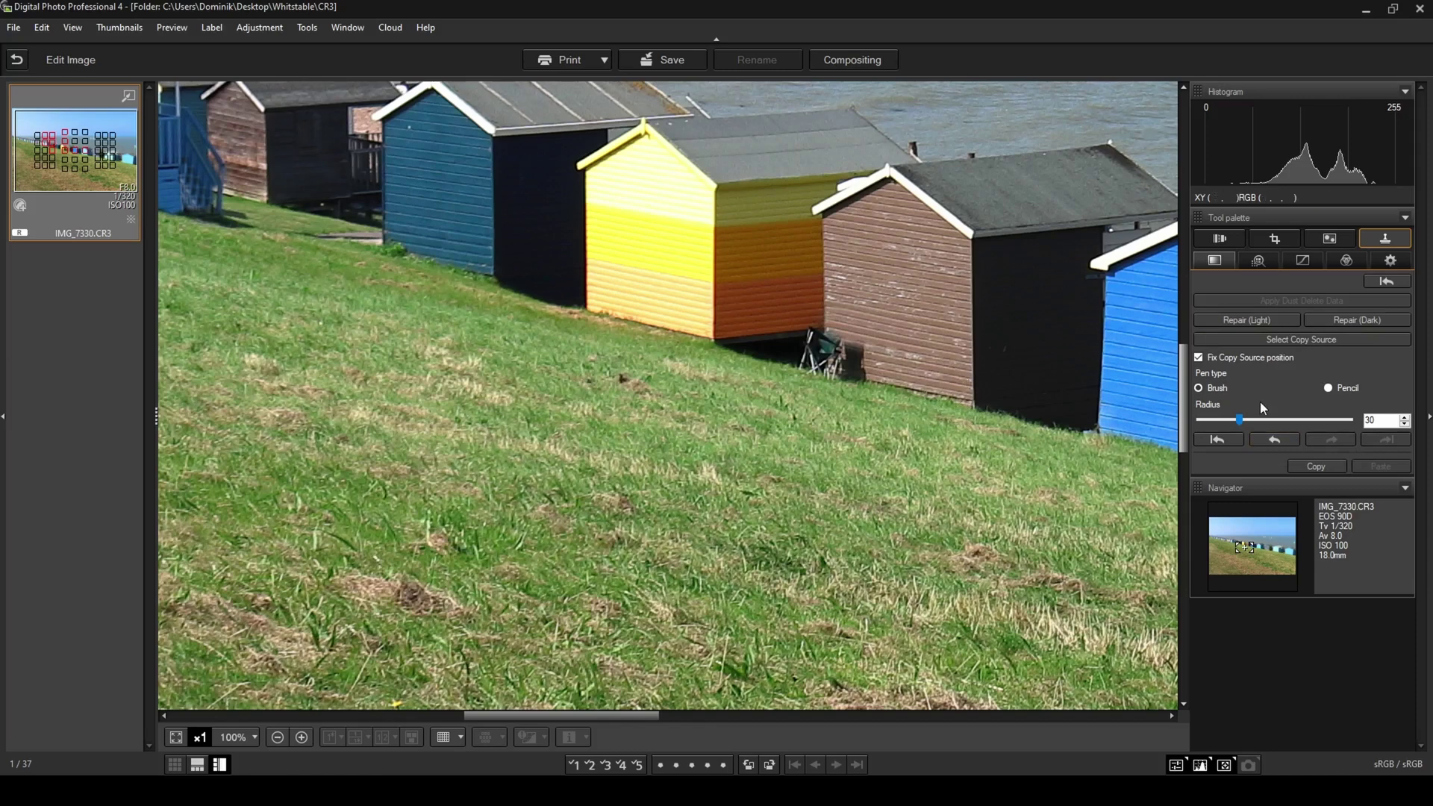
Step: Clone the brown hut's lower wall over the near side of the folding chair, redoing one stroke and resampling near the hut's corner
{"action": "left_click", "coordinate": [1299, 340]}
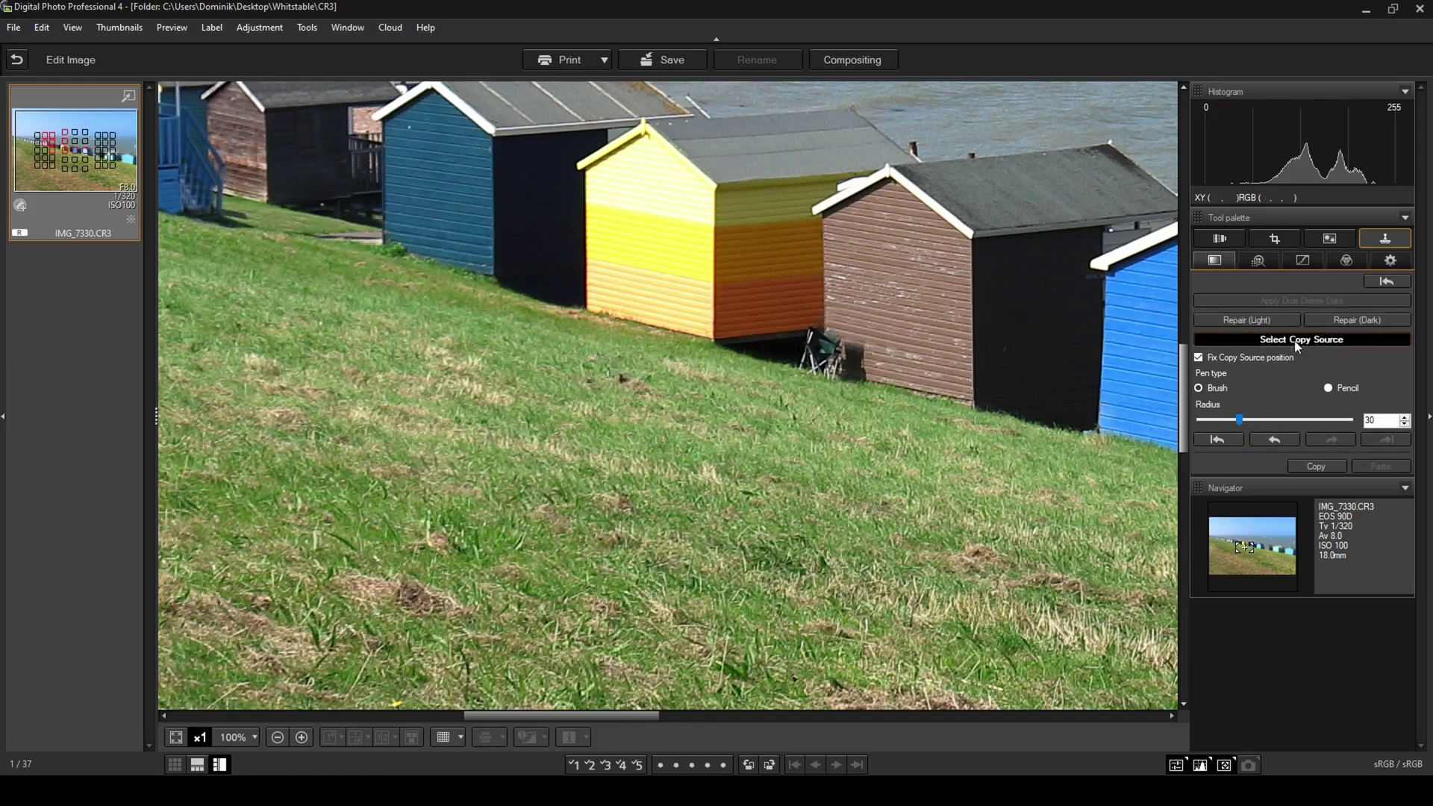
{"action": "left_click", "coordinate": [884, 367]}
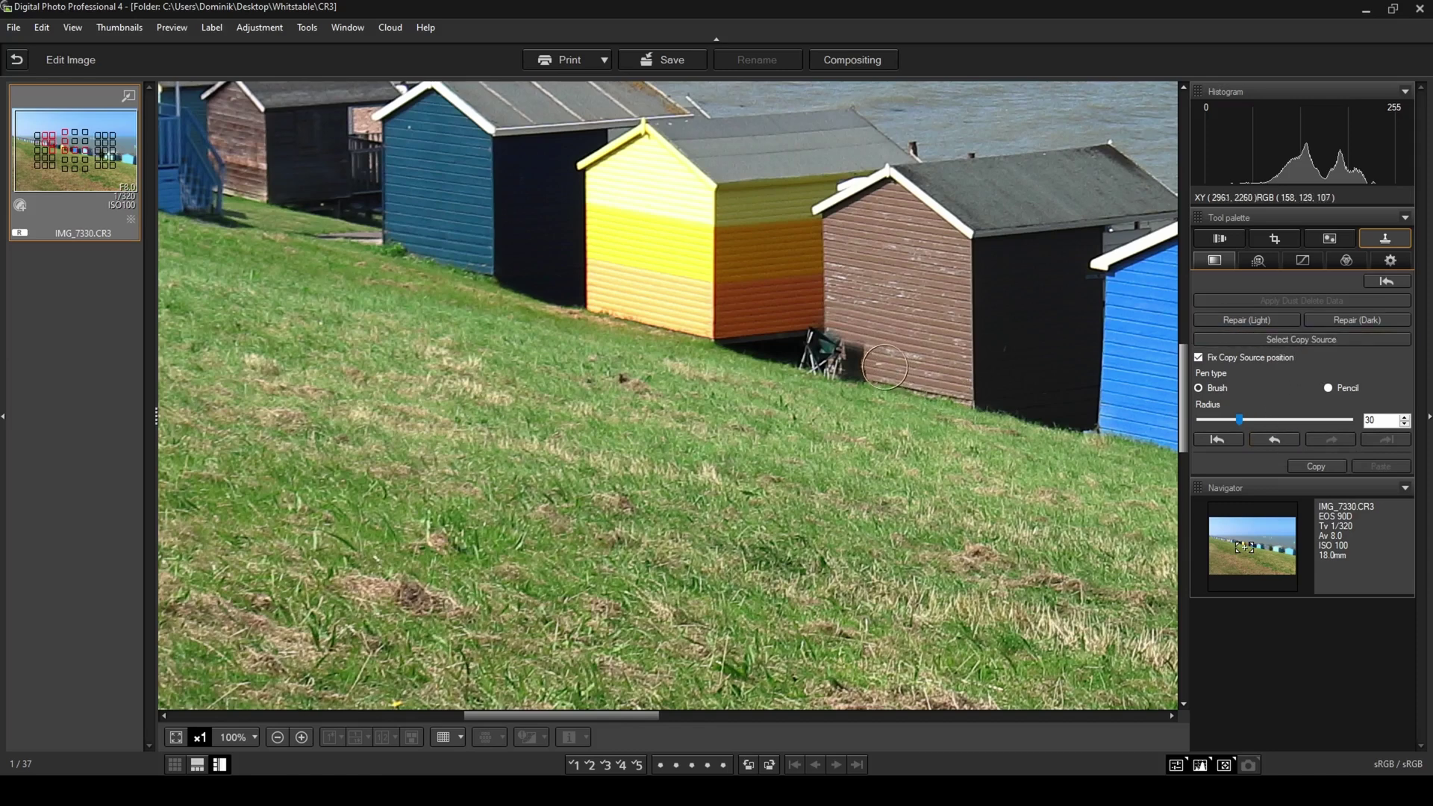
{"action": "left_click", "coordinate": [845, 360]}
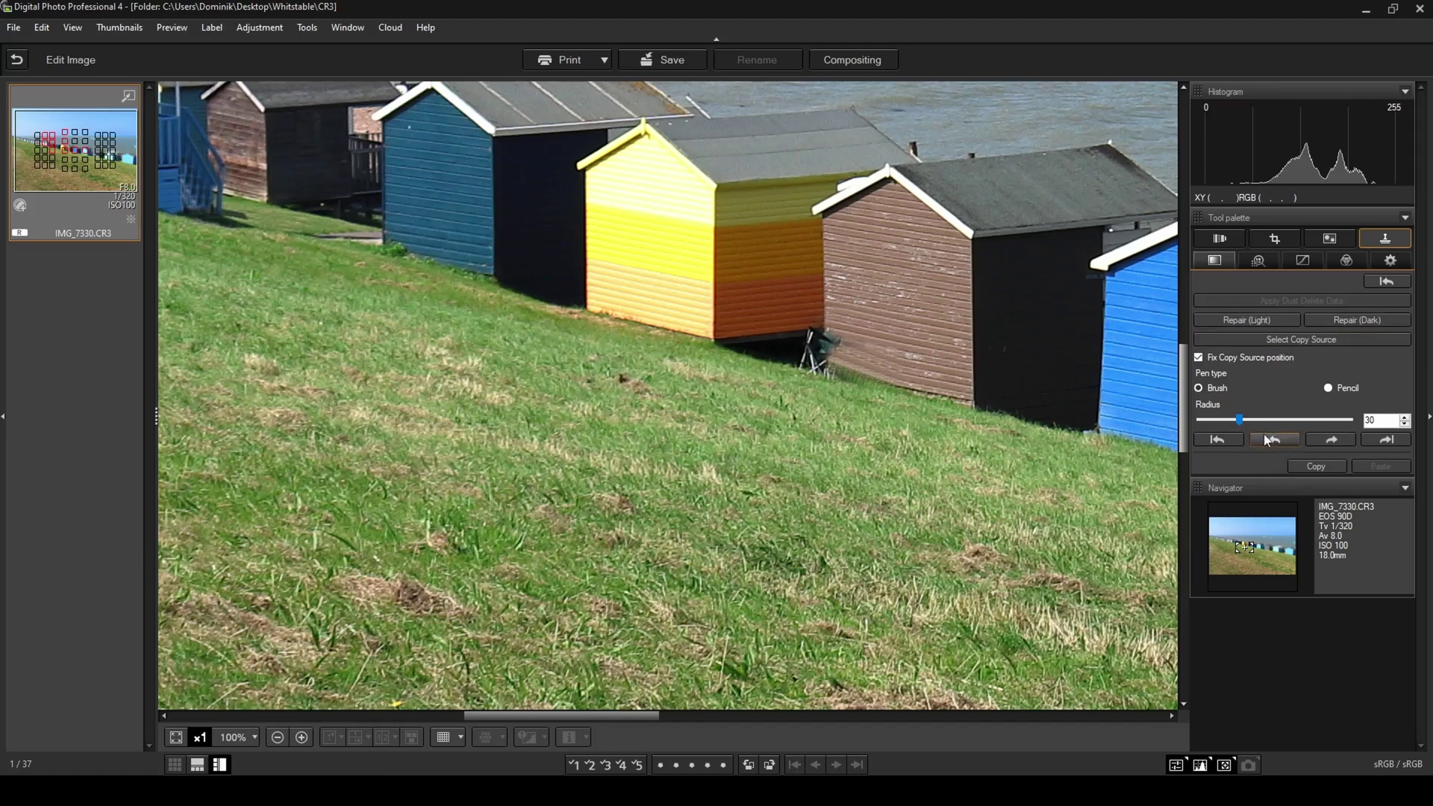
{"action": "left_click", "coordinate": [1266, 438]}
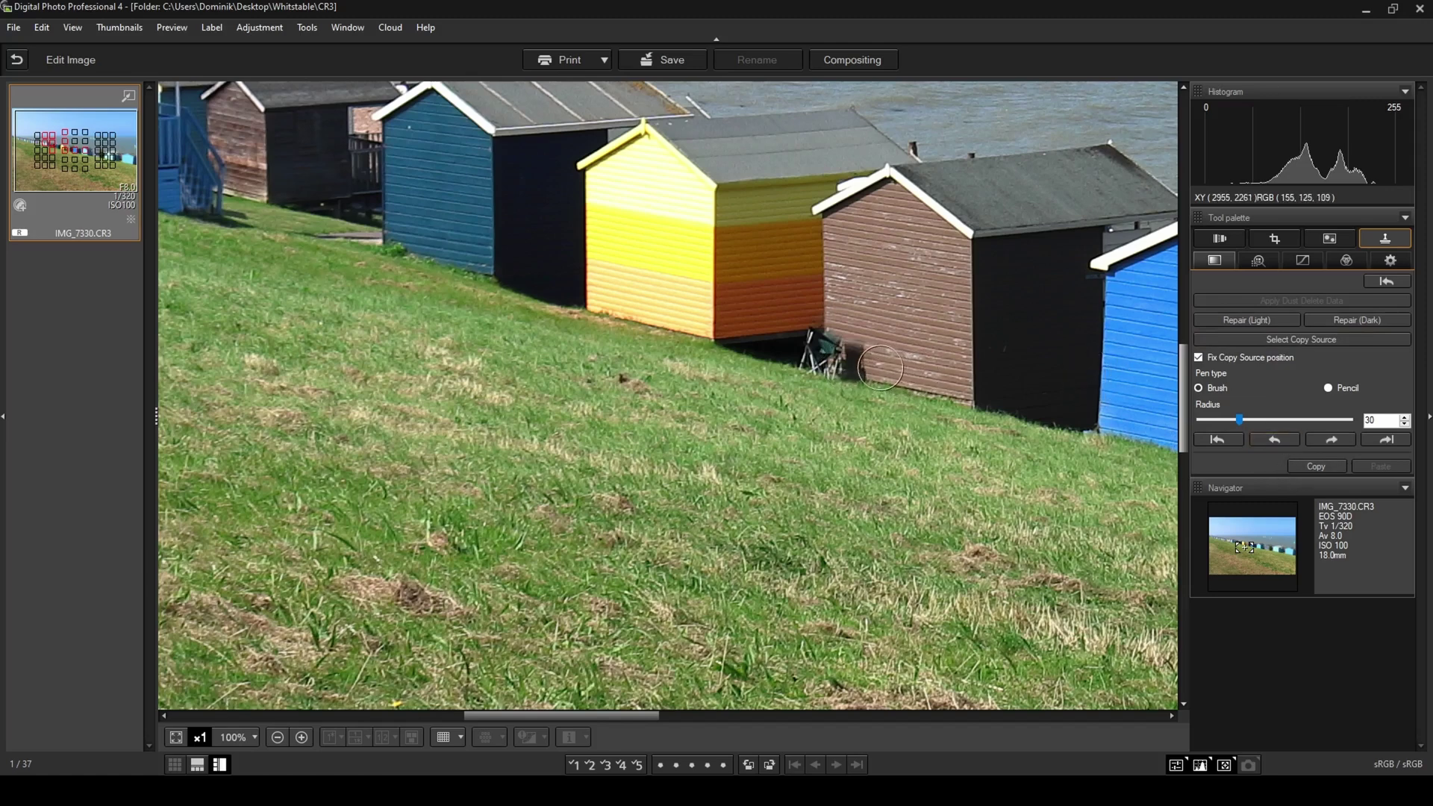
{"action": "left_click", "coordinate": [843, 360]}
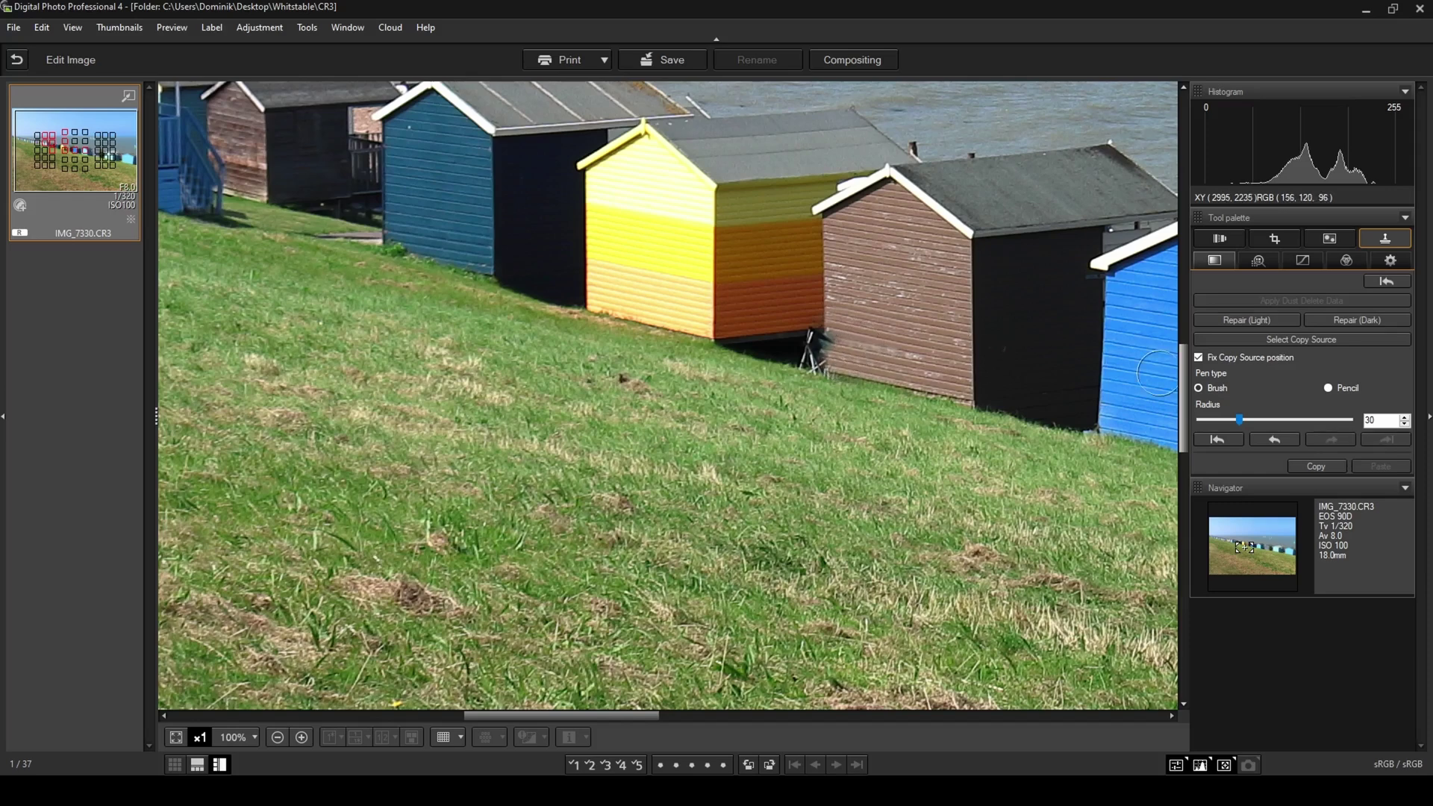
{"action": "left_click", "coordinate": [1278, 339]}
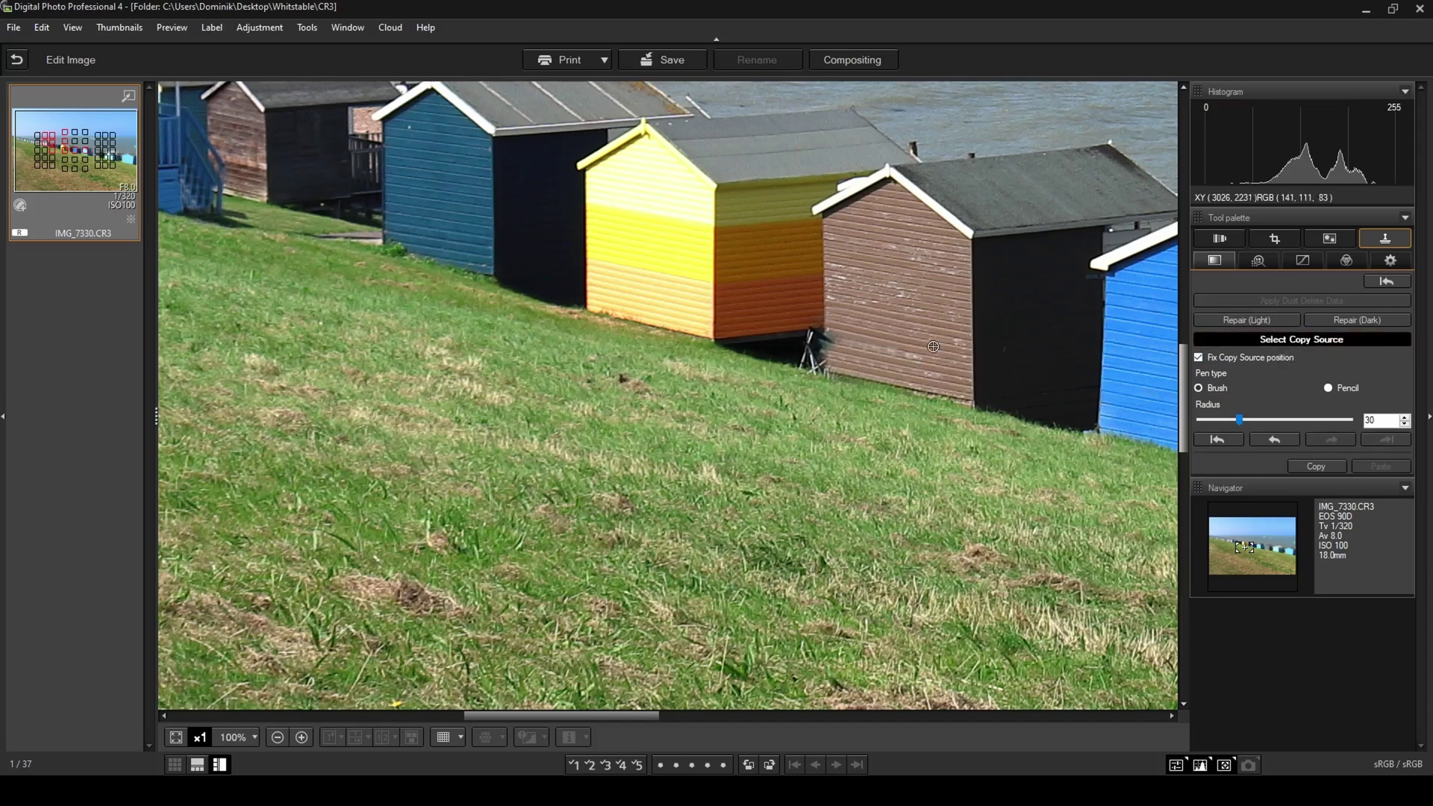
{"action": "left_click", "coordinate": [853, 346]}
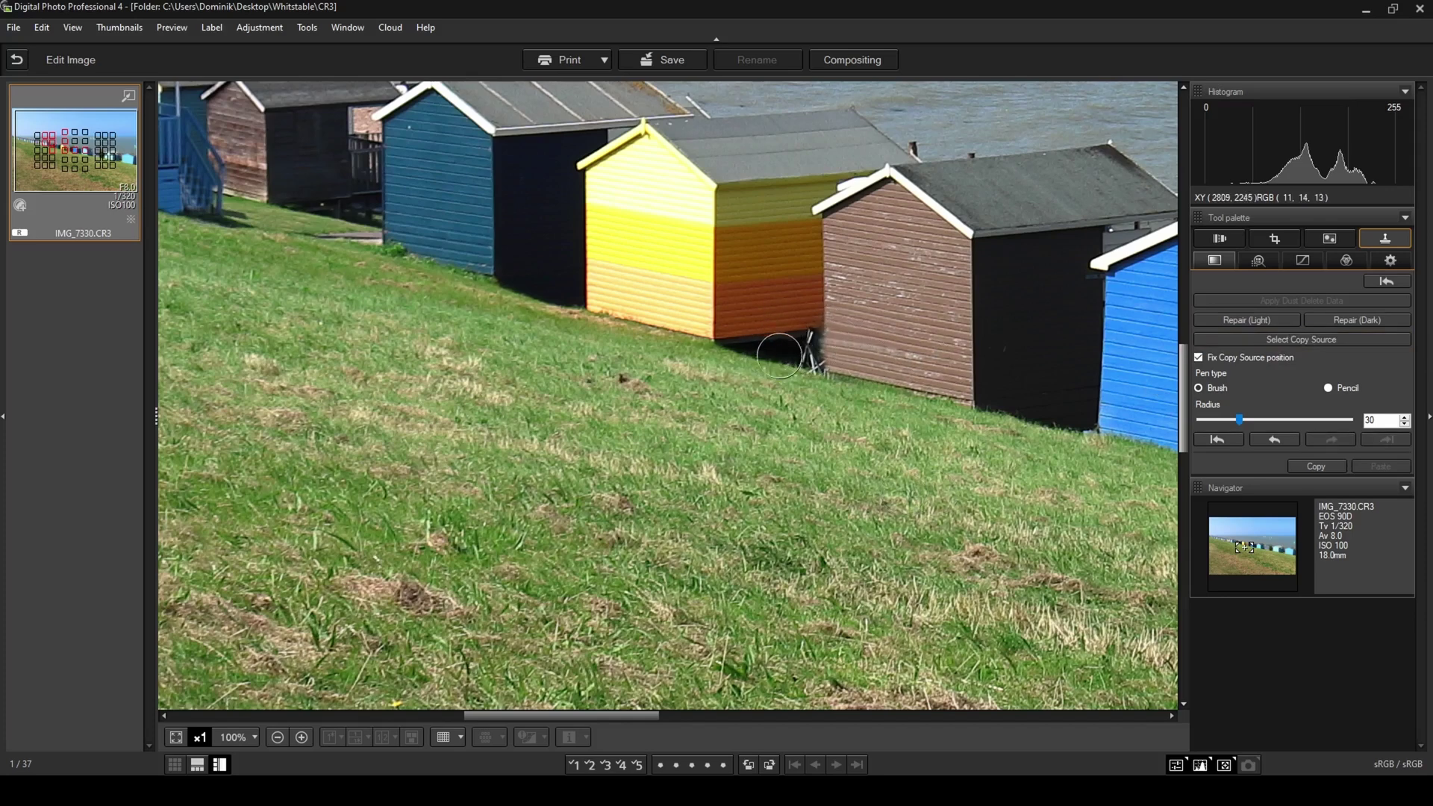
Step: Sample the dark shadow beneath the yellow hut and try to cover the remaining chair frame, undoing the stroke
{"action": "left_click", "coordinate": [1301, 339]}
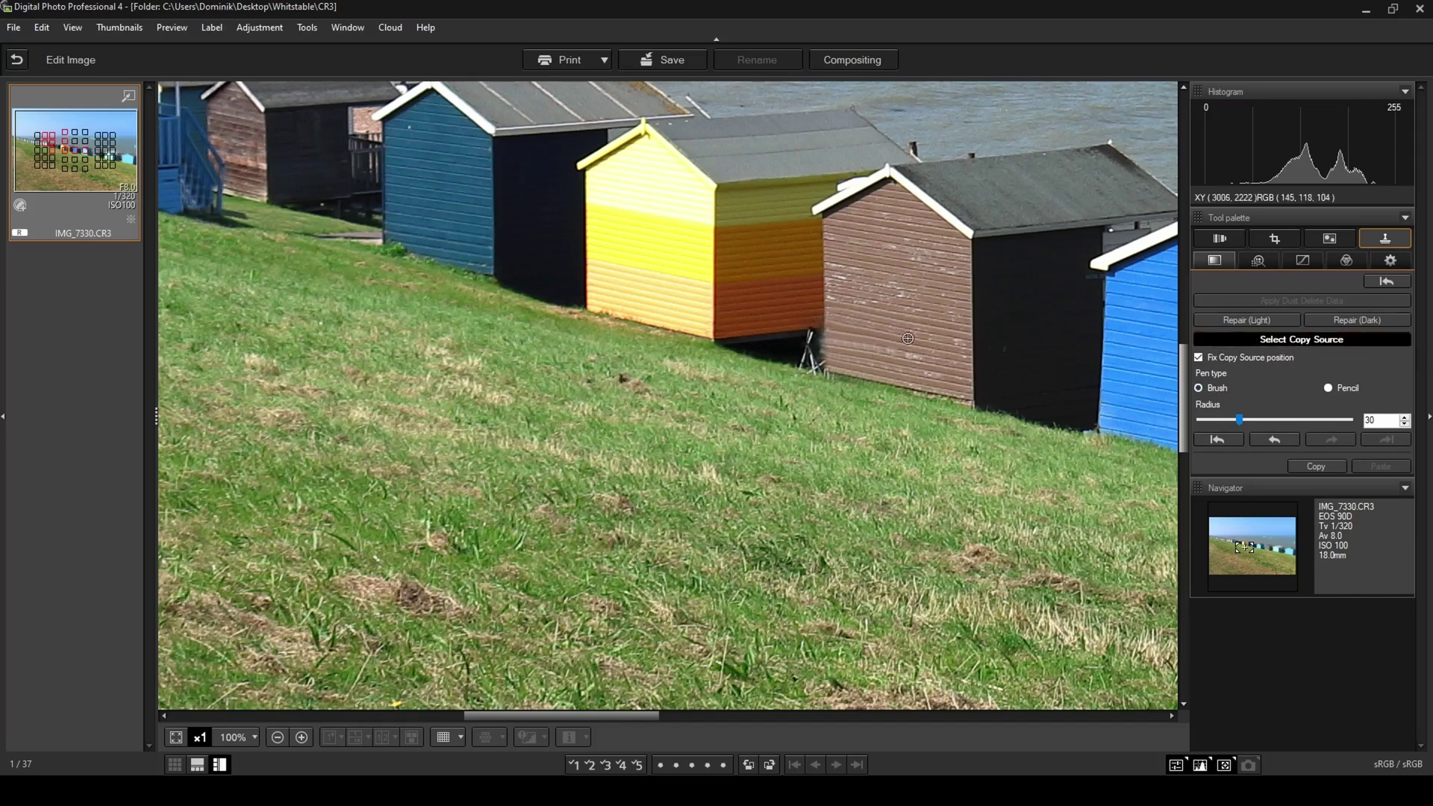
{"action": "left_click", "coordinate": [787, 335]}
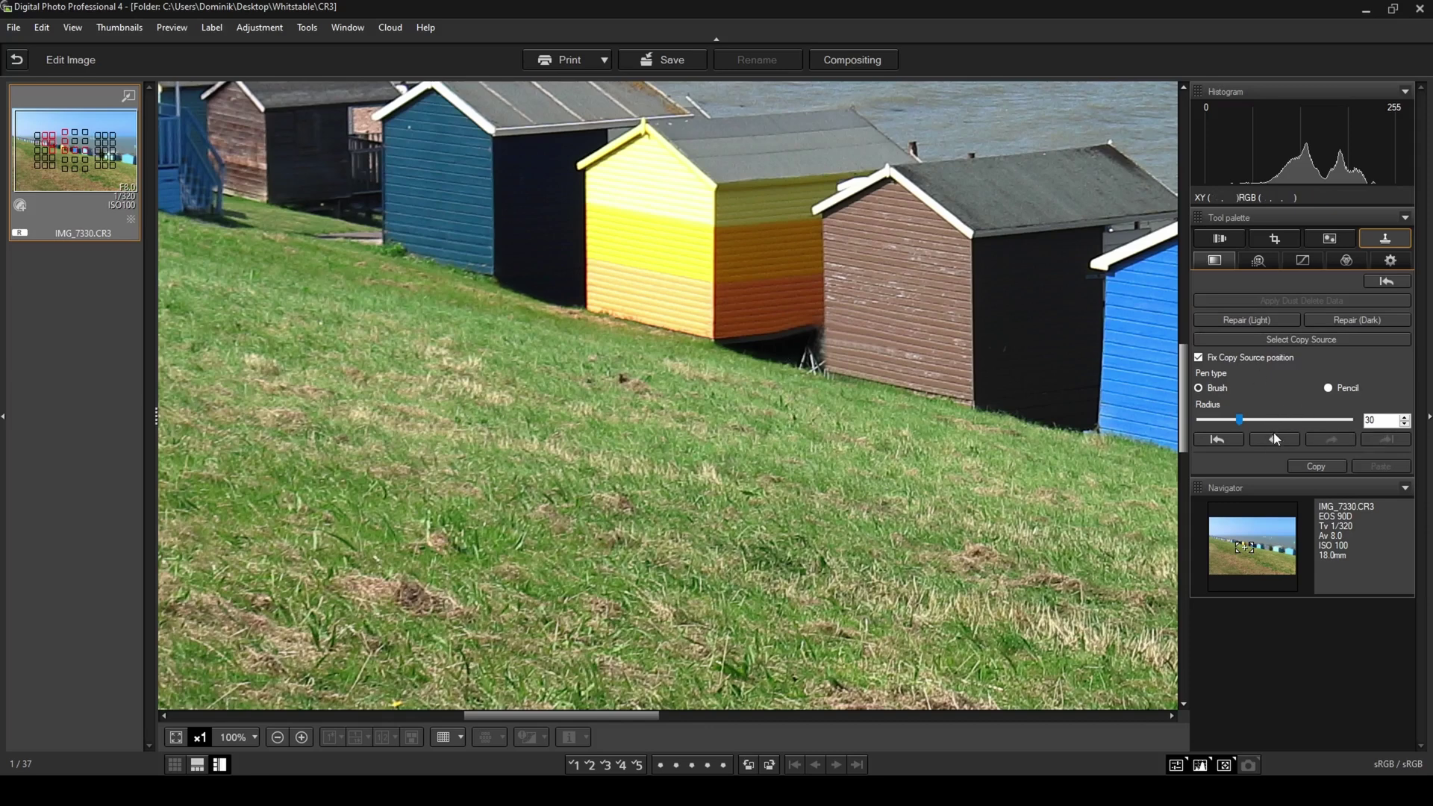
{"action": "left_click", "coordinate": [1273, 439]}
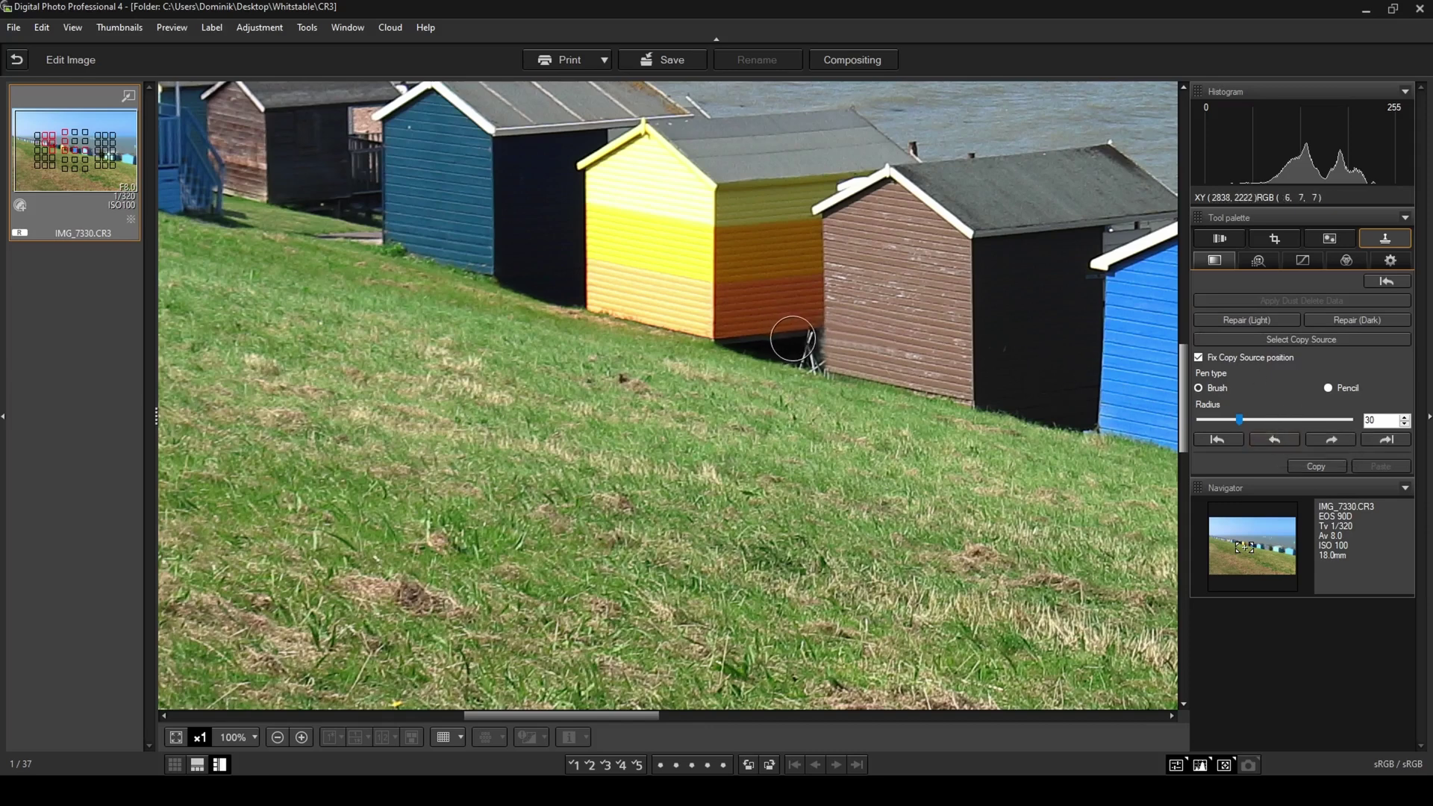
Step: Clone the dark shadow beneath the yellow hut over the folding chair's remaining frame at brush radius 20, resampling the shadow between strokes
{"action": "scroll", "coordinate": [791, 335], "scroll_direction": "down", "scroll_amount": 1}
{"action": "left_click", "coordinate": [1272, 339]}
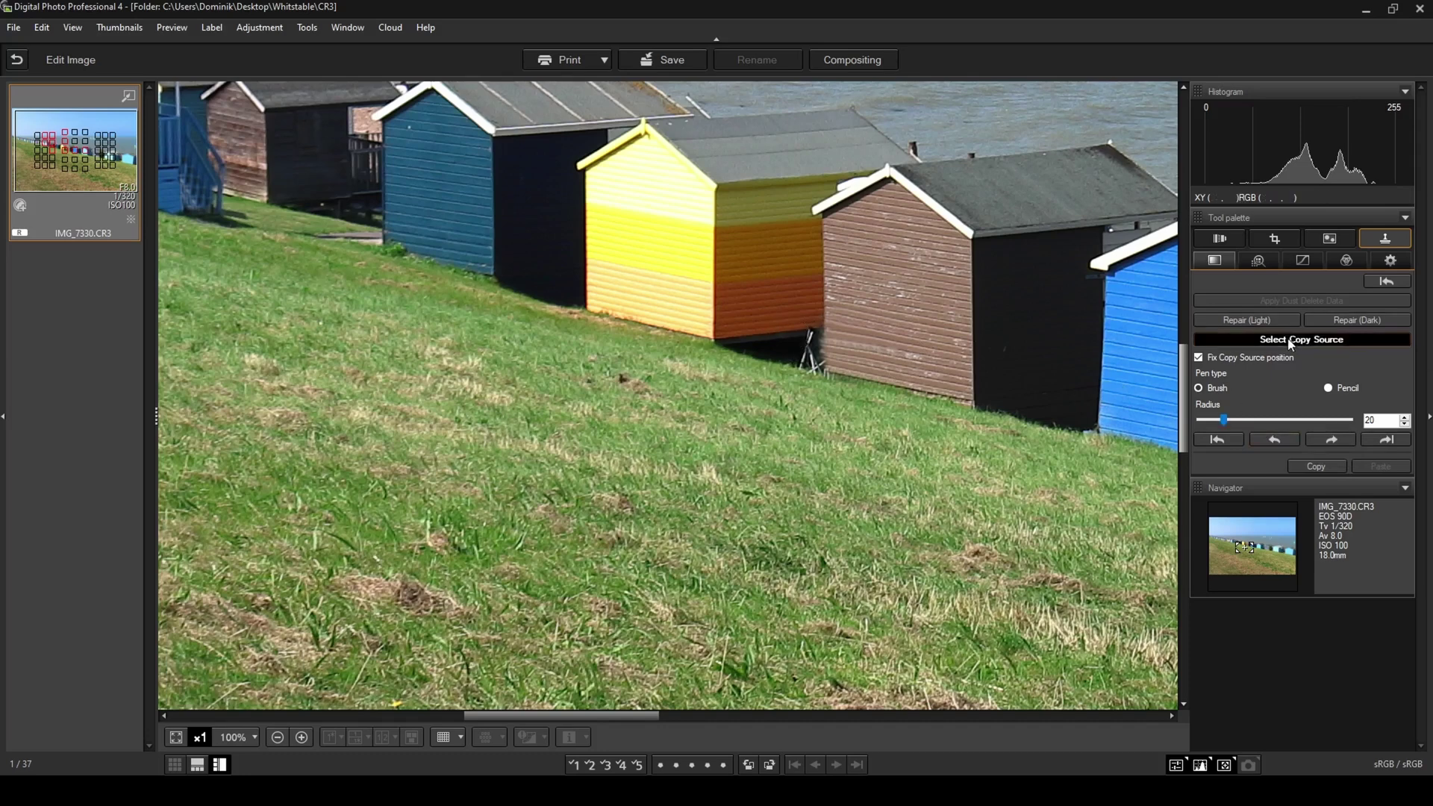
{"action": "left_click", "coordinate": [791, 337]}
{"action": "left_click", "coordinate": [806, 335]}
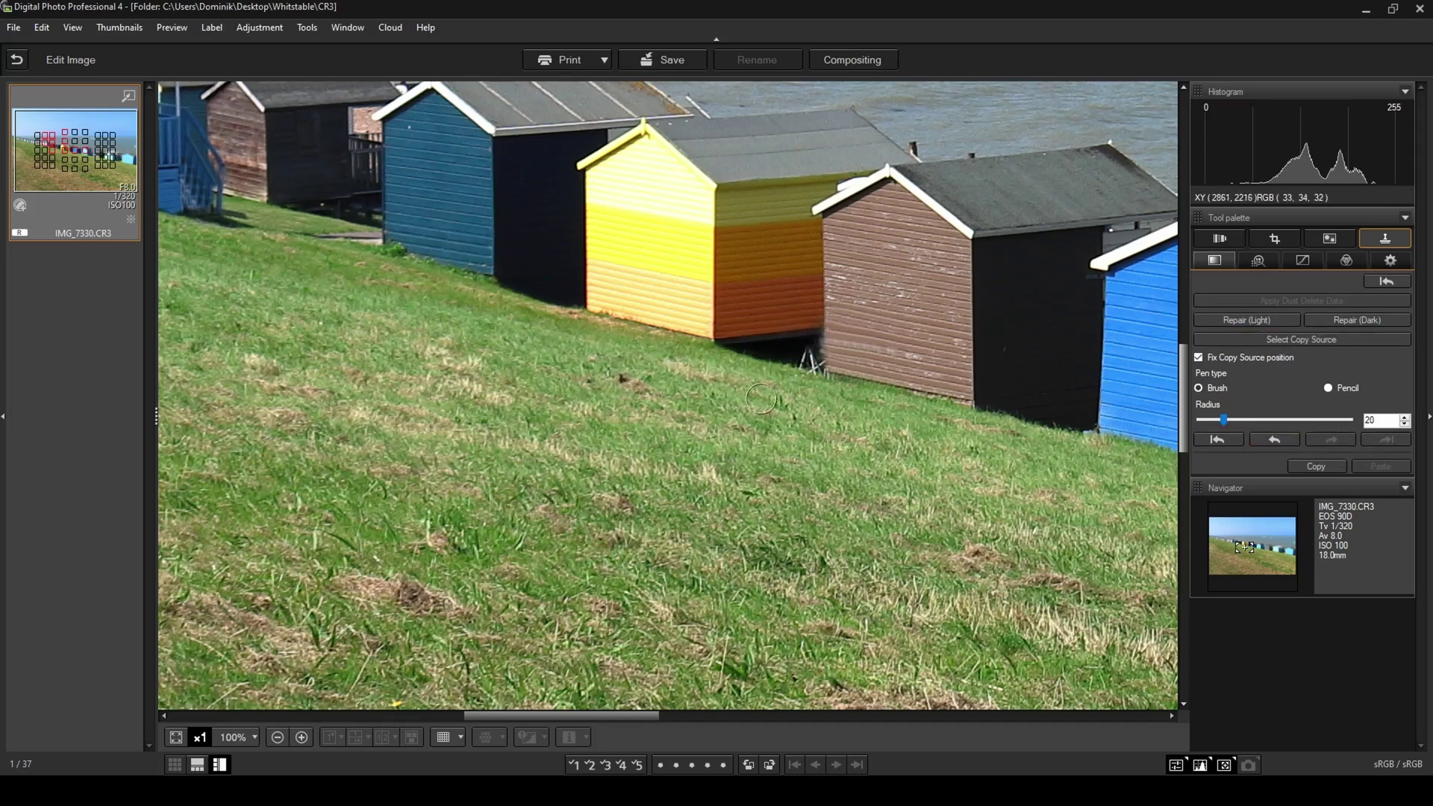
{"action": "left_click", "coordinate": [1290, 339]}
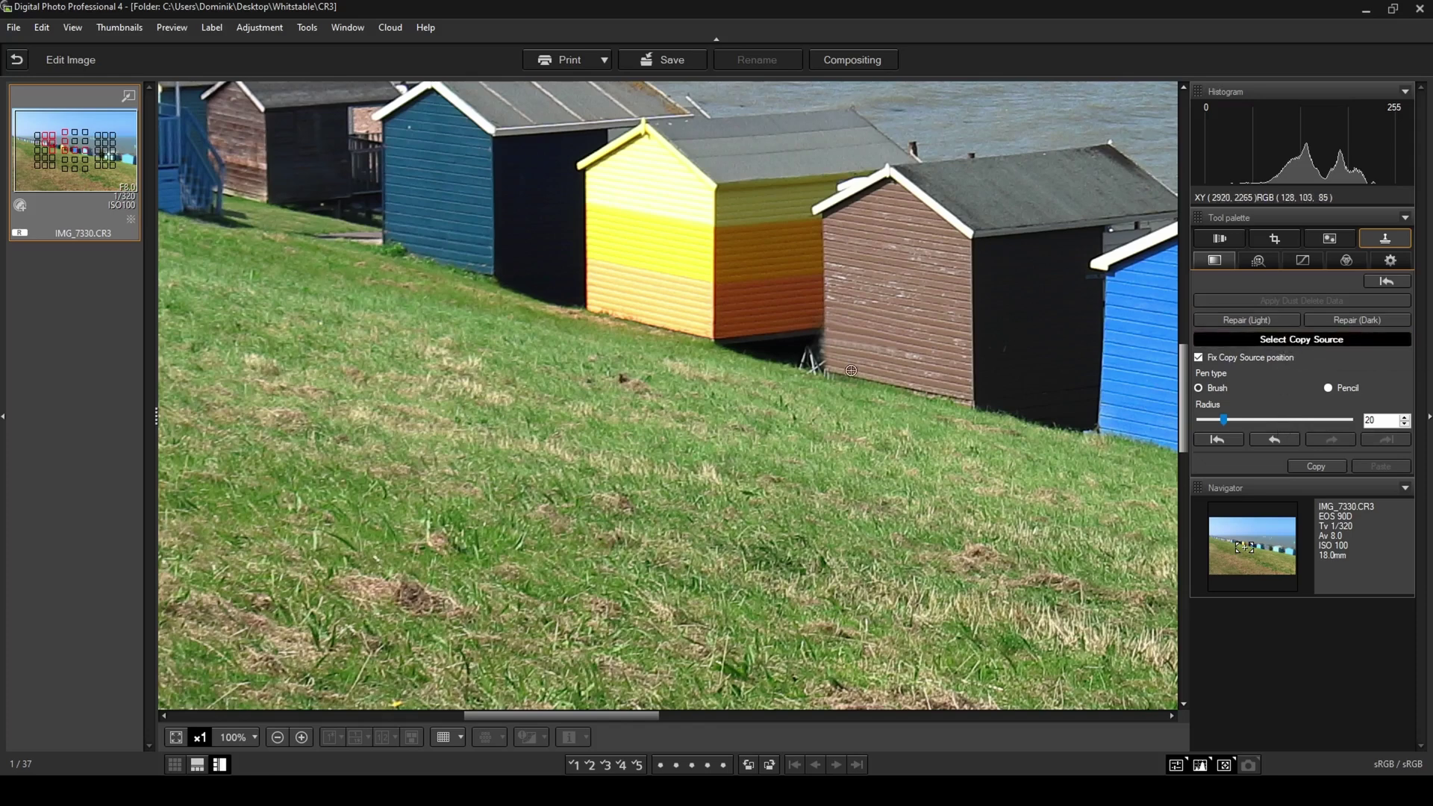
{"action": "left_click", "coordinate": [784, 350]}
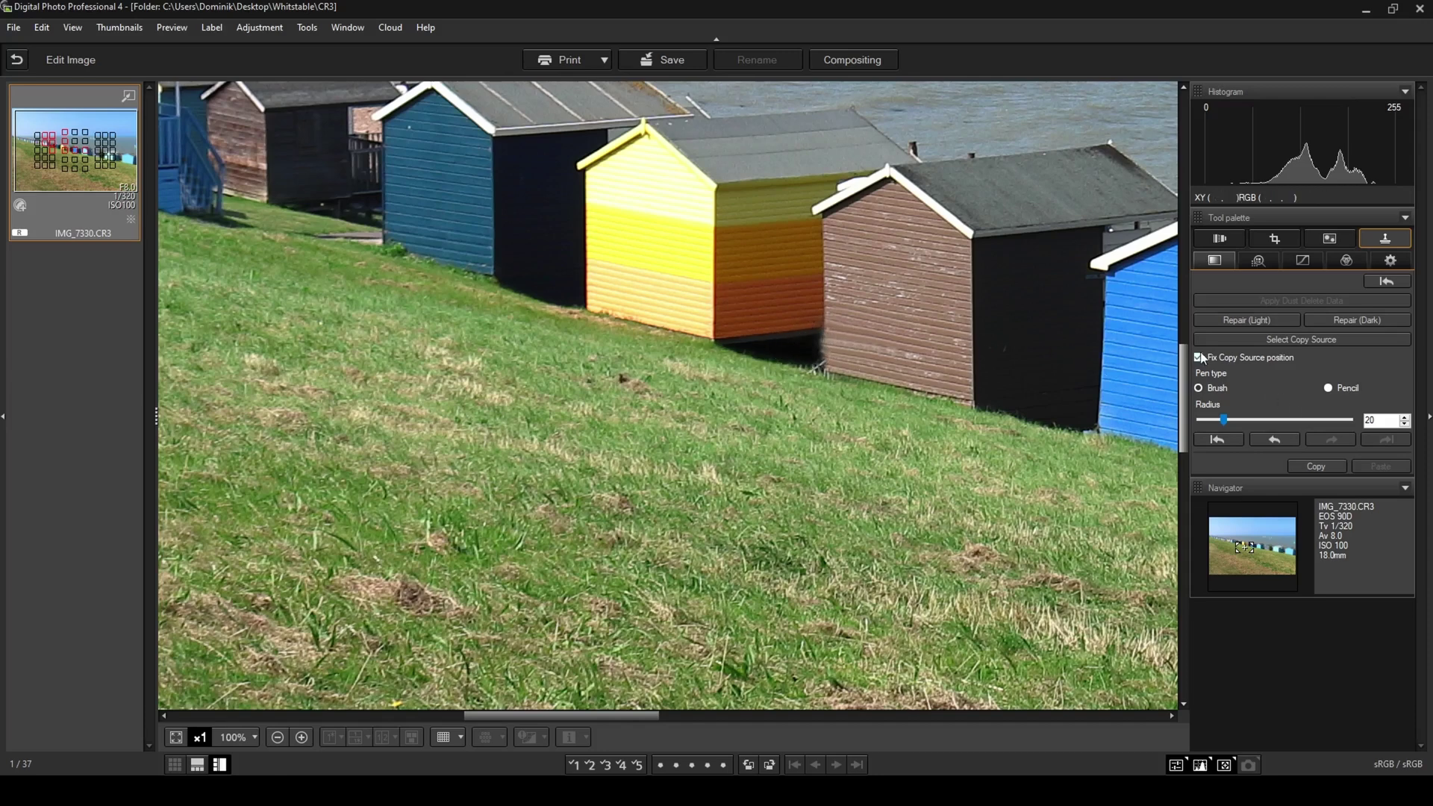
{"action": "left_click", "coordinate": [1261, 343]}
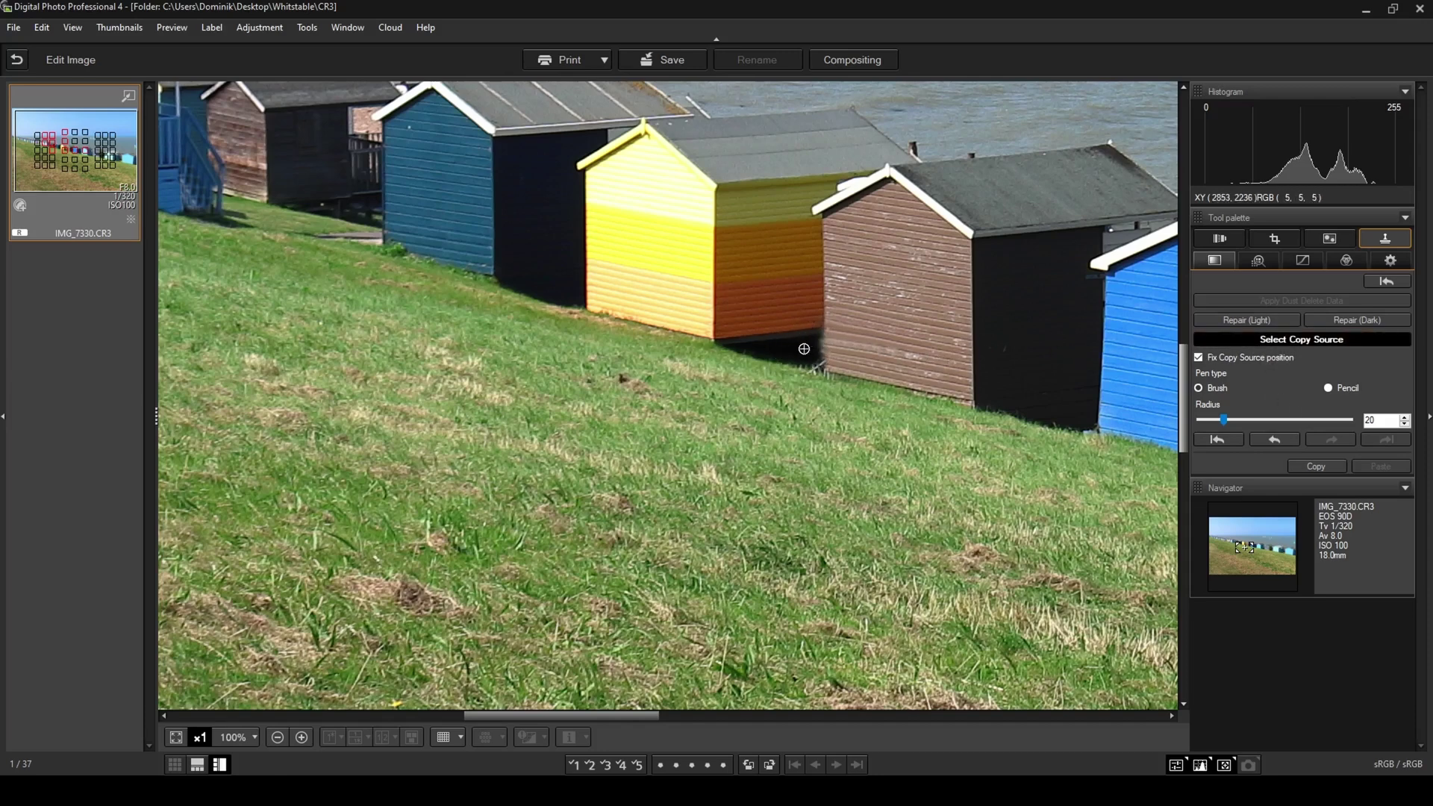
{"action": "left_click", "coordinate": [803, 348]}
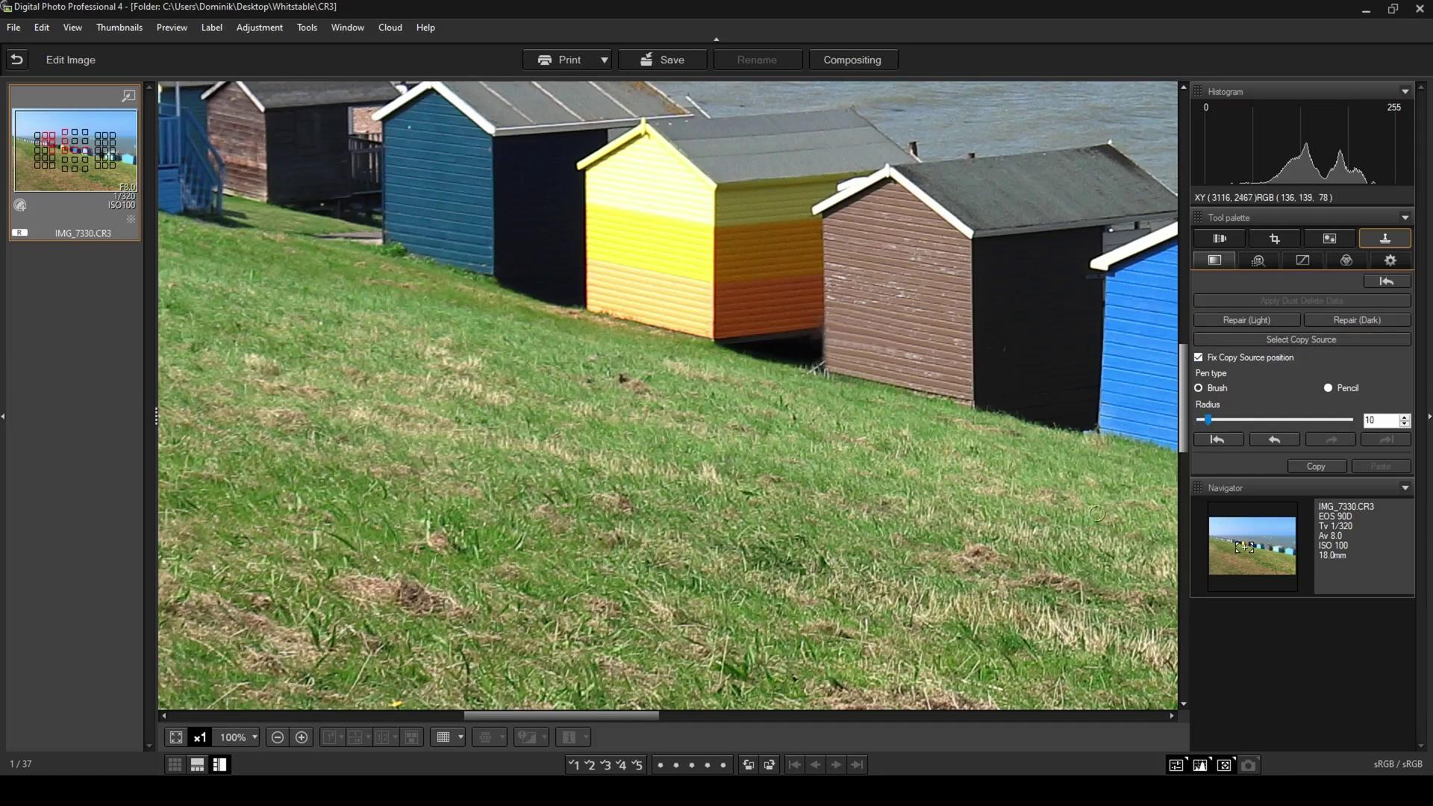
Step: Clean up the chair's feet beside the brown hut at brush radius 10, sampling the grass below and the shadow above
{"action": "left_click", "coordinate": [1269, 339]}
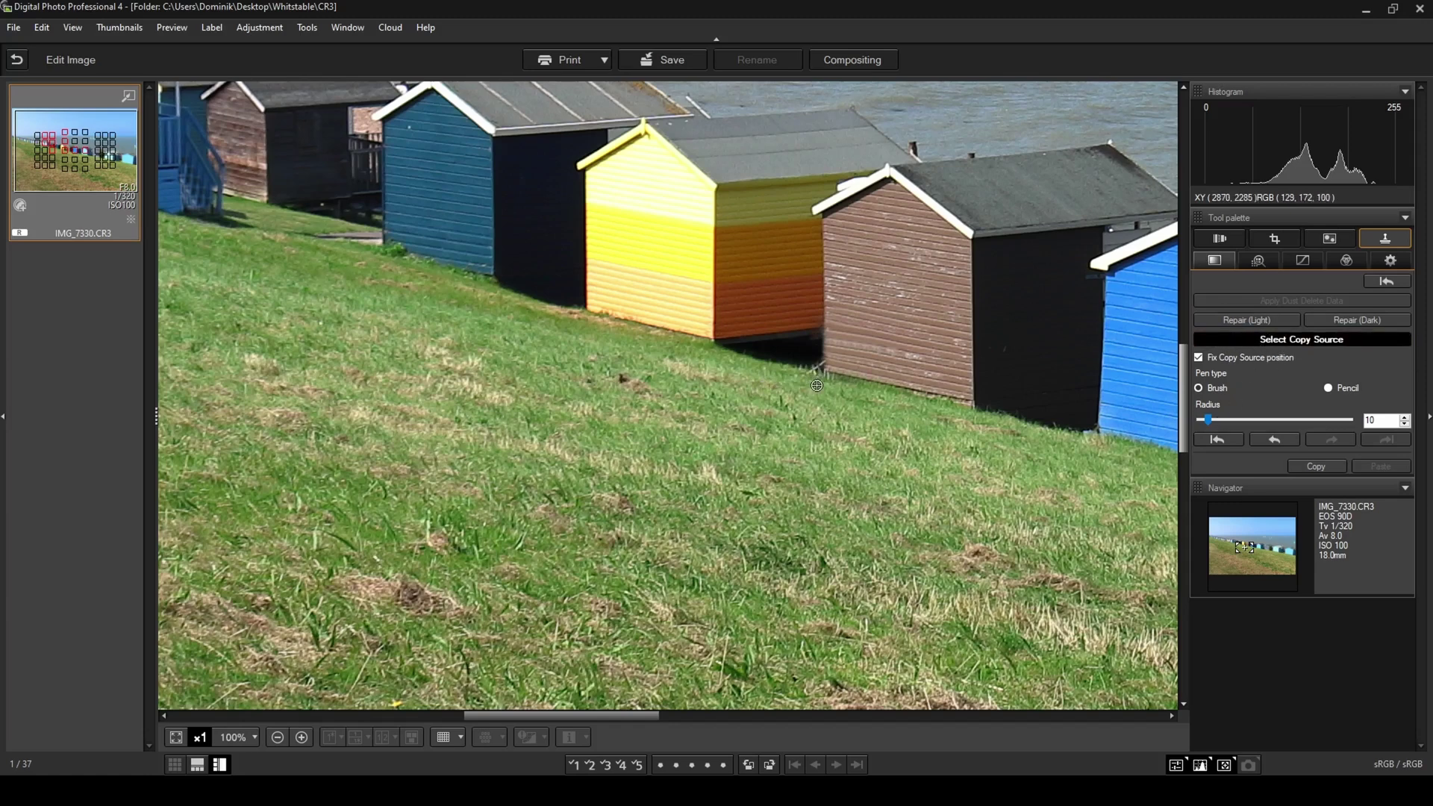
{"action": "left_click", "coordinate": [809, 382]}
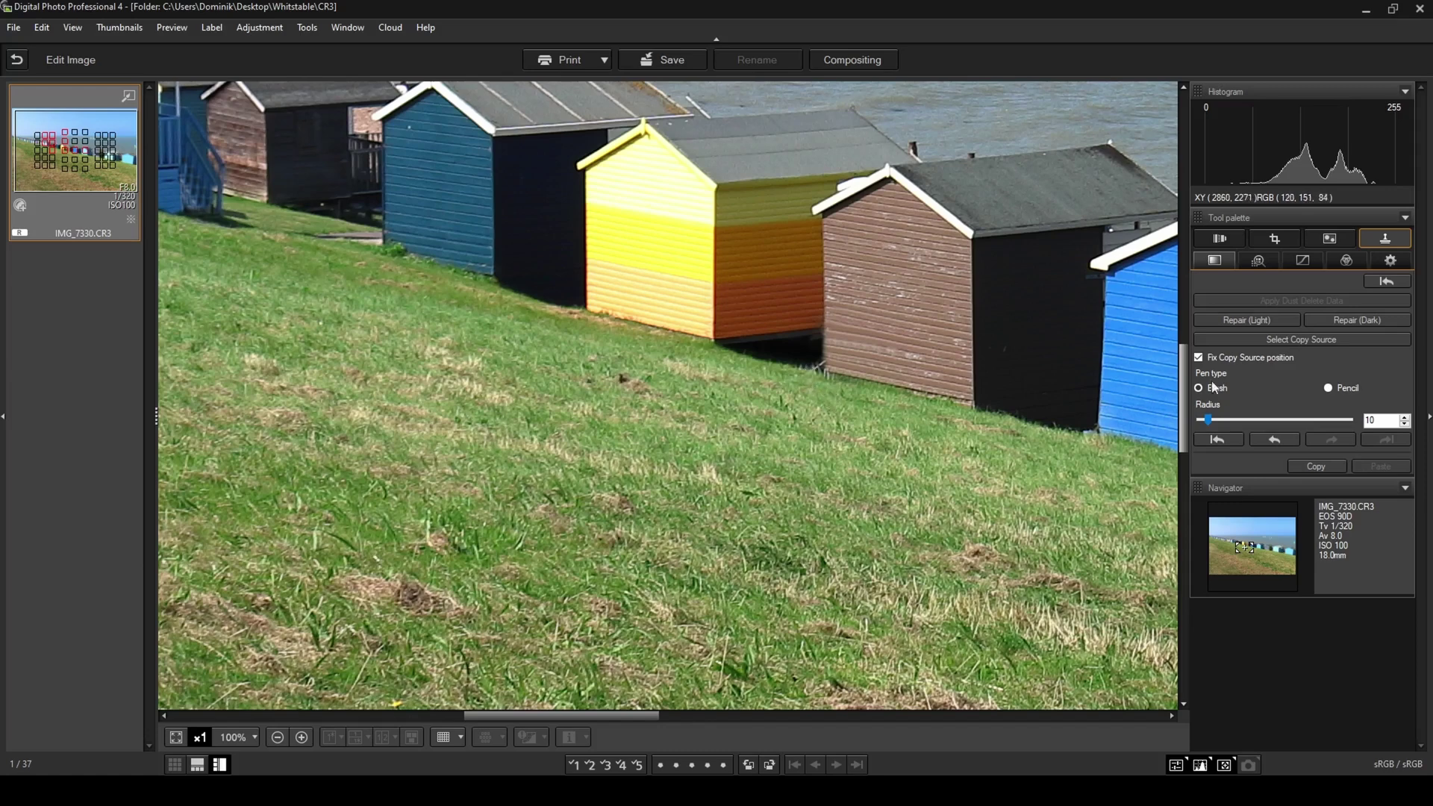
{"action": "left_click", "coordinate": [1306, 339]}
{"action": "left_click", "coordinate": [809, 361]}
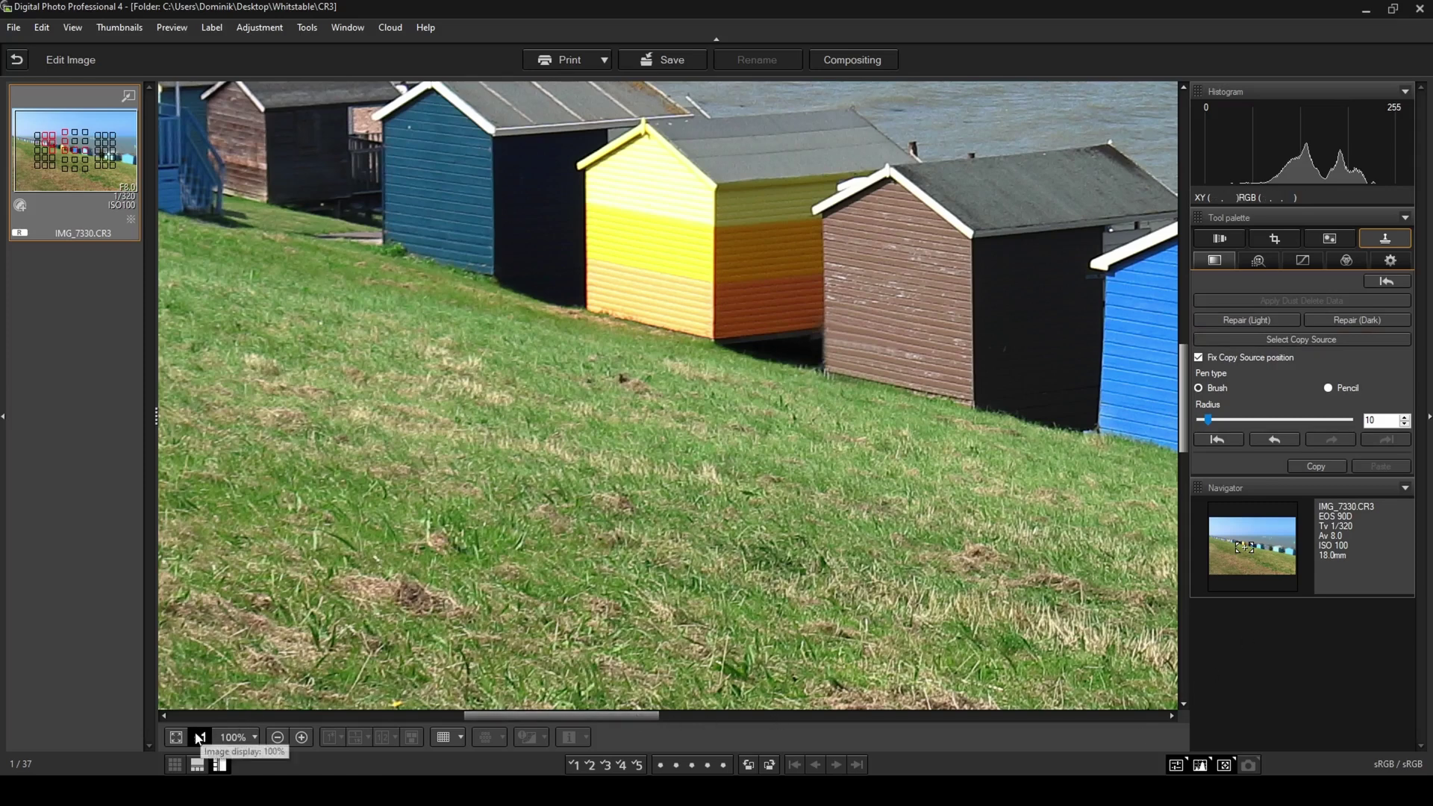
{"action": "left_click", "coordinate": [174, 738]}
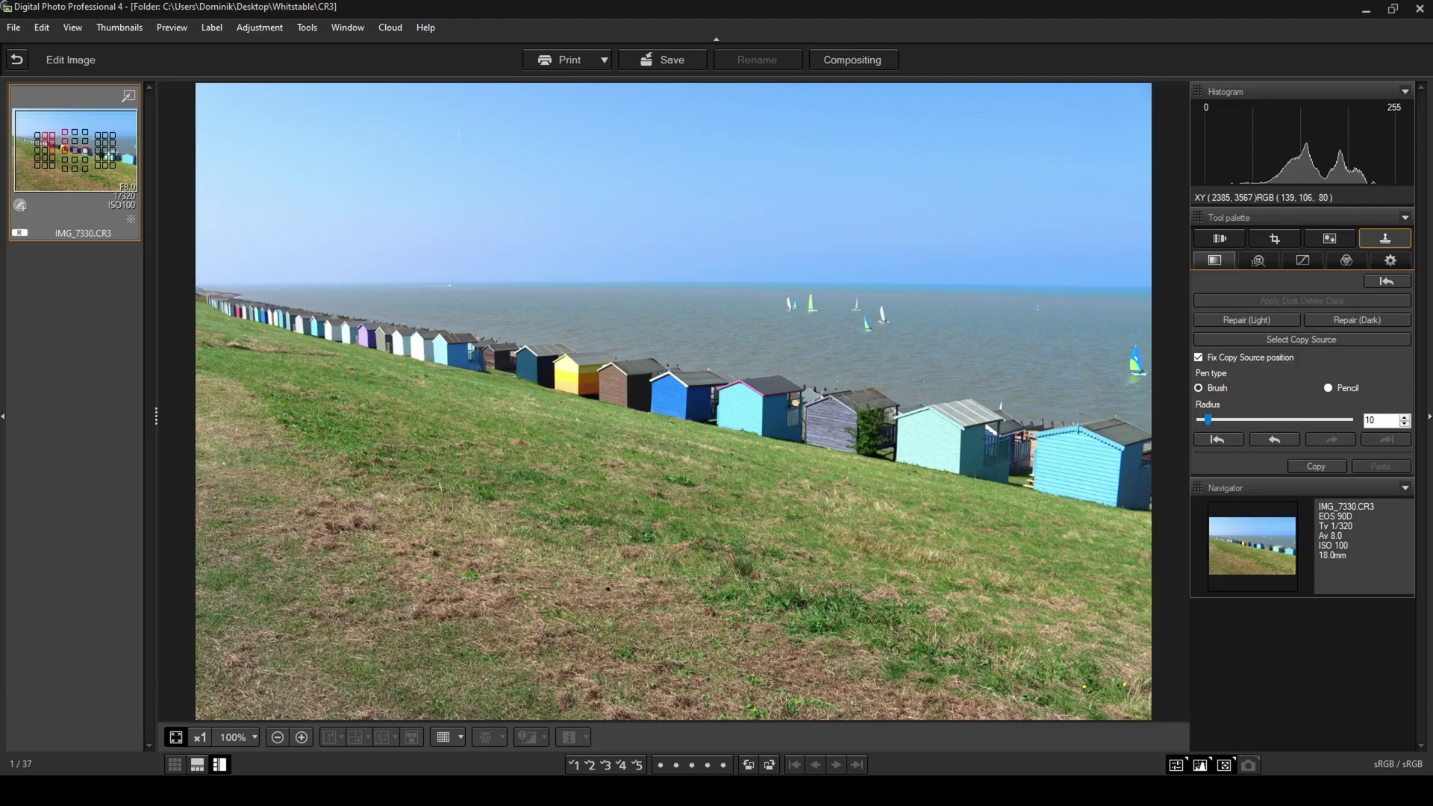
Step: At 100% view, sample the sea beside the speedboat on the horizon and clone it over the boat and its wake at brush radius 20
{"action": "left_click", "coordinate": [199, 737]}
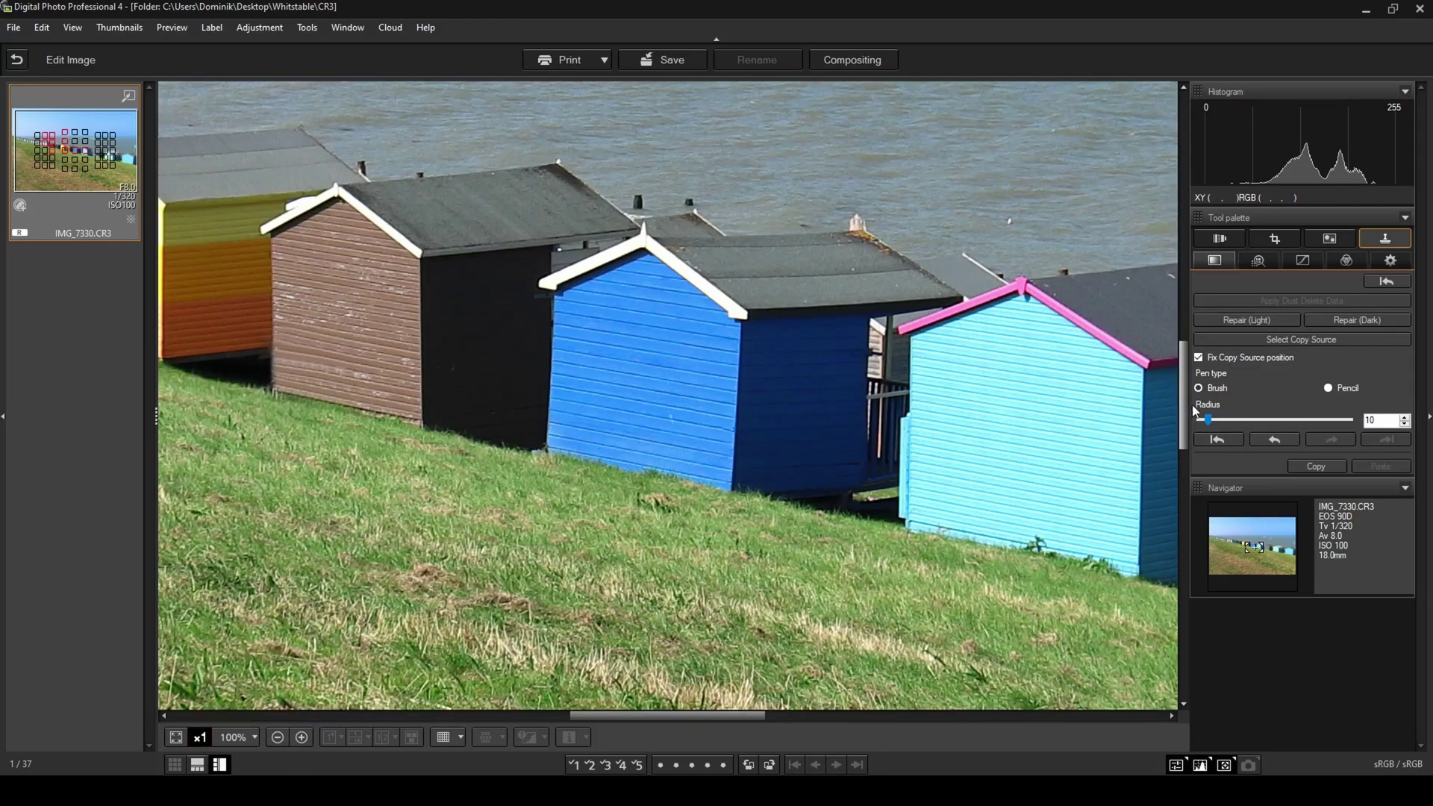
{"action": "left_click_drag", "start_coordinate": [1183, 408], "coordinate": [1185, 311]}
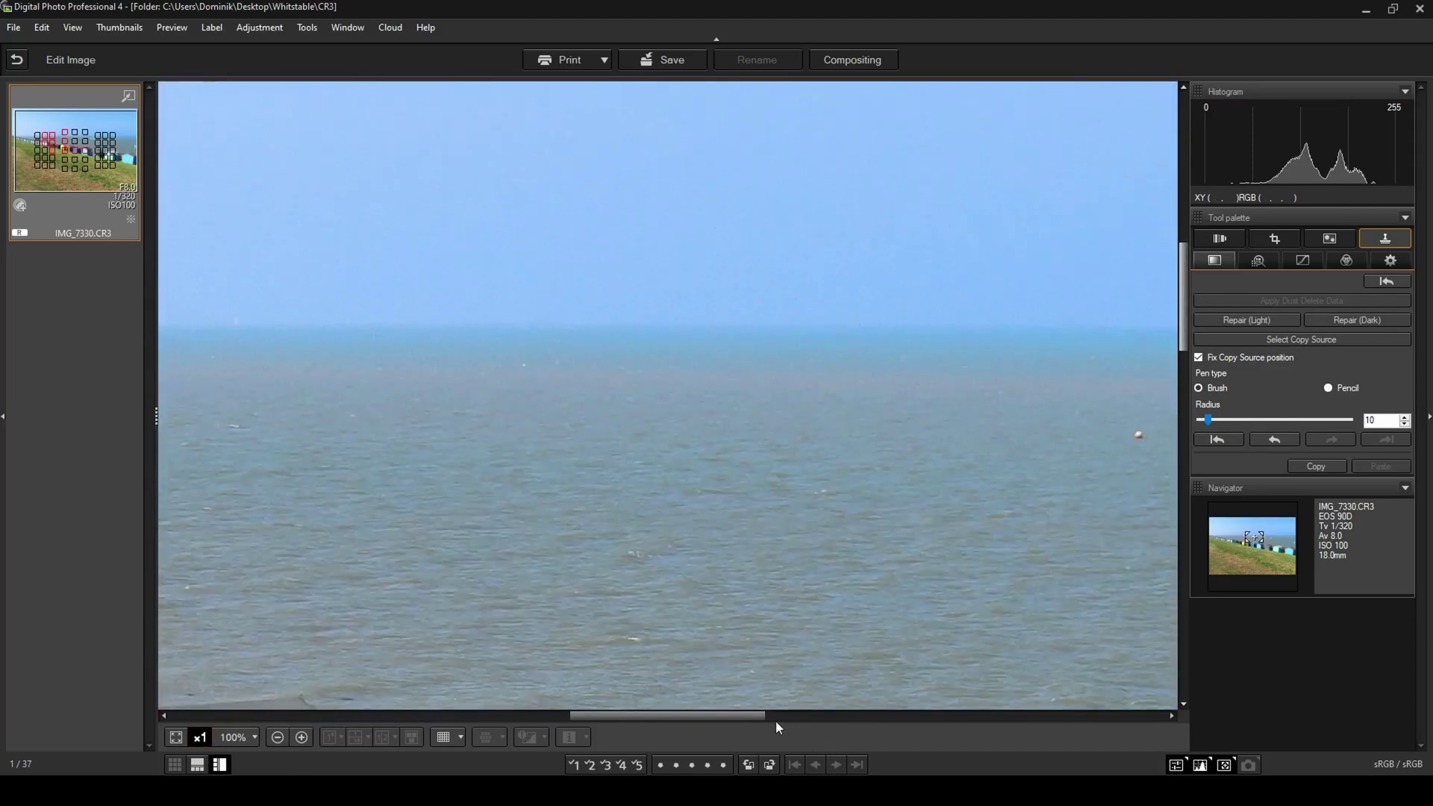
{"action": "left_click_drag", "start_coordinate": [754, 716], "coordinate": [533, 716]}
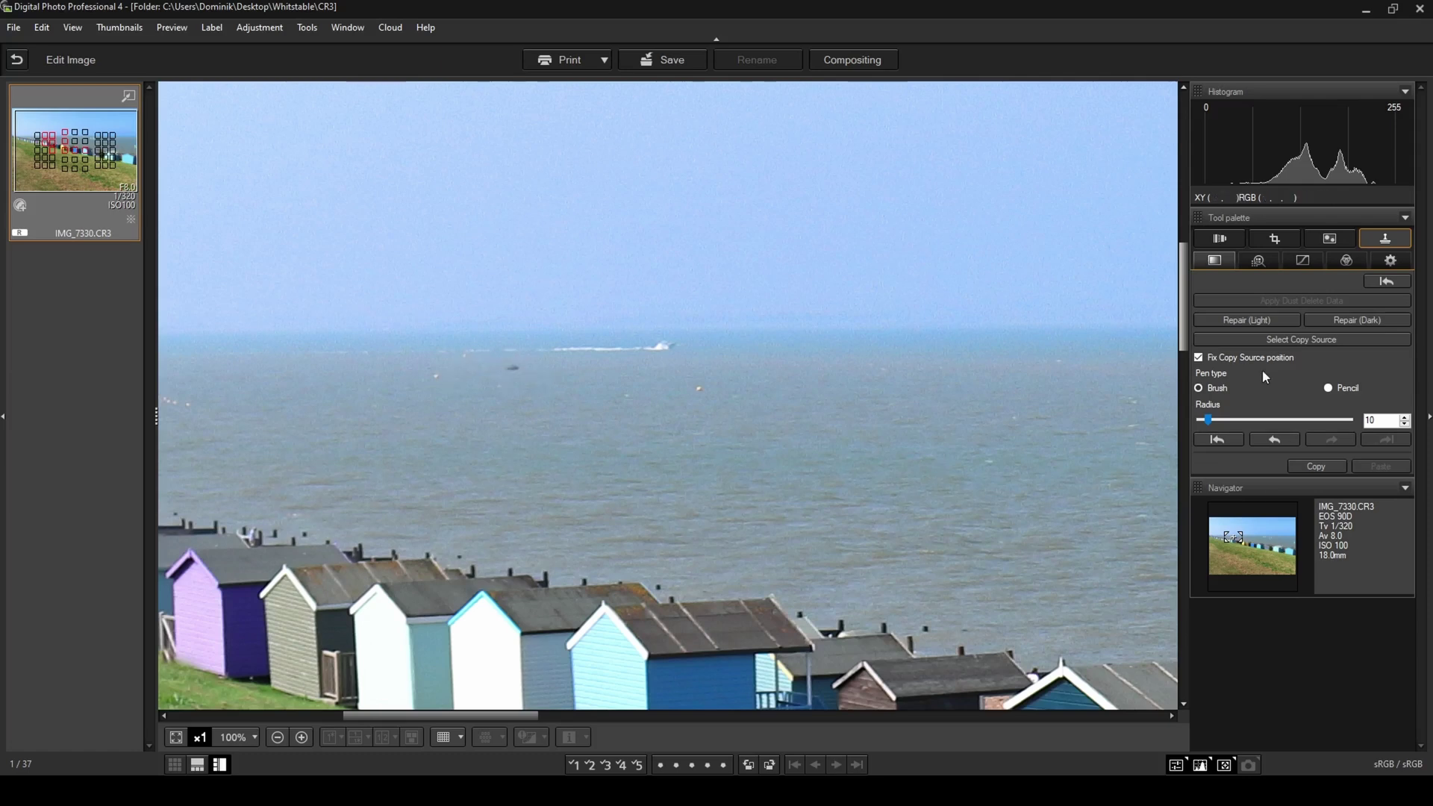
{"action": "left_click", "coordinate": [1278, 339]}
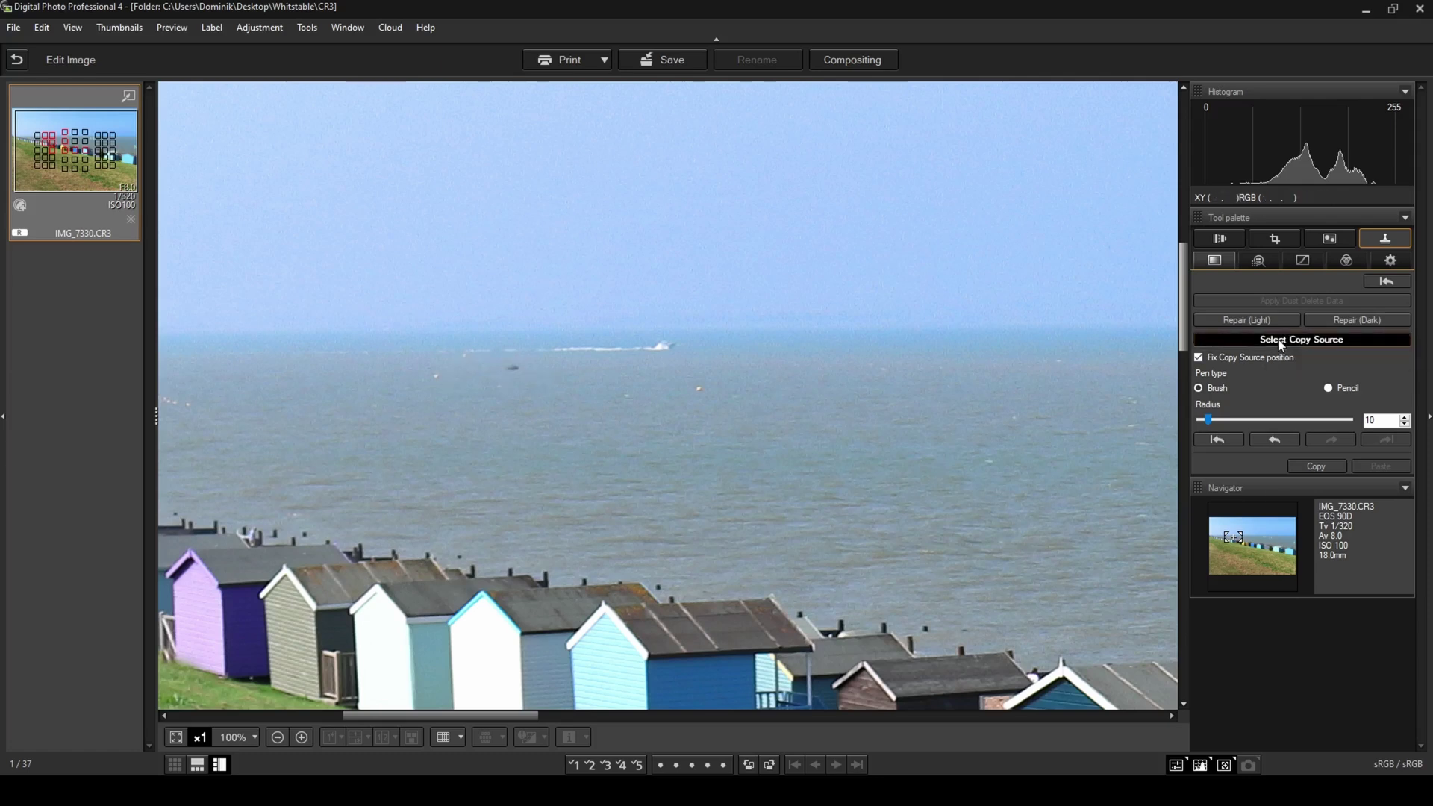
{"action": "left_click", "coordinate": [708, 347]}
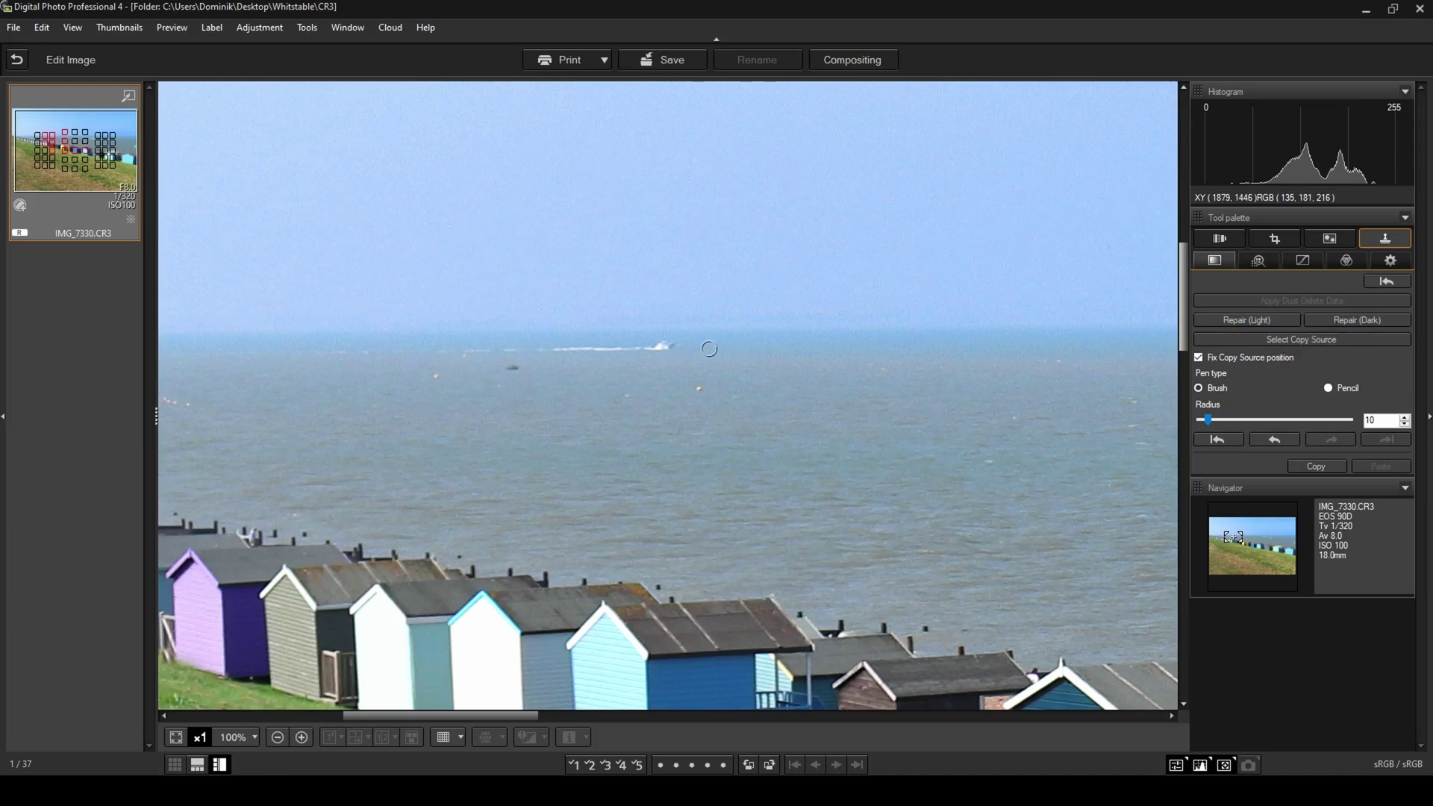
{"action": "scroll", "coordinate": [705, 348], "scroll_direction": "up", "scroll_amount": 5}
{"action": "mouse_move", "coordinate": [701, 348]}
{"action": "left_mouse_down"}
{"action": "mouse_move", "coordinate": [528, 351]}
{"action": "mouse_move", "coordinate": [541, 370]}
{"action": "mouse_move", "coordinate": [663, 379]}
{"action": "mouse_move", "coordinate": [593, 388]}
{"action": "mouse_move", "coordinate": [482, 350]}
{"action": "mouse_move", "coordinate": [521, 351]}
{"action": "mouse_move", "coordinate": [217, 352]}
{"action": "left_mouse_up"}
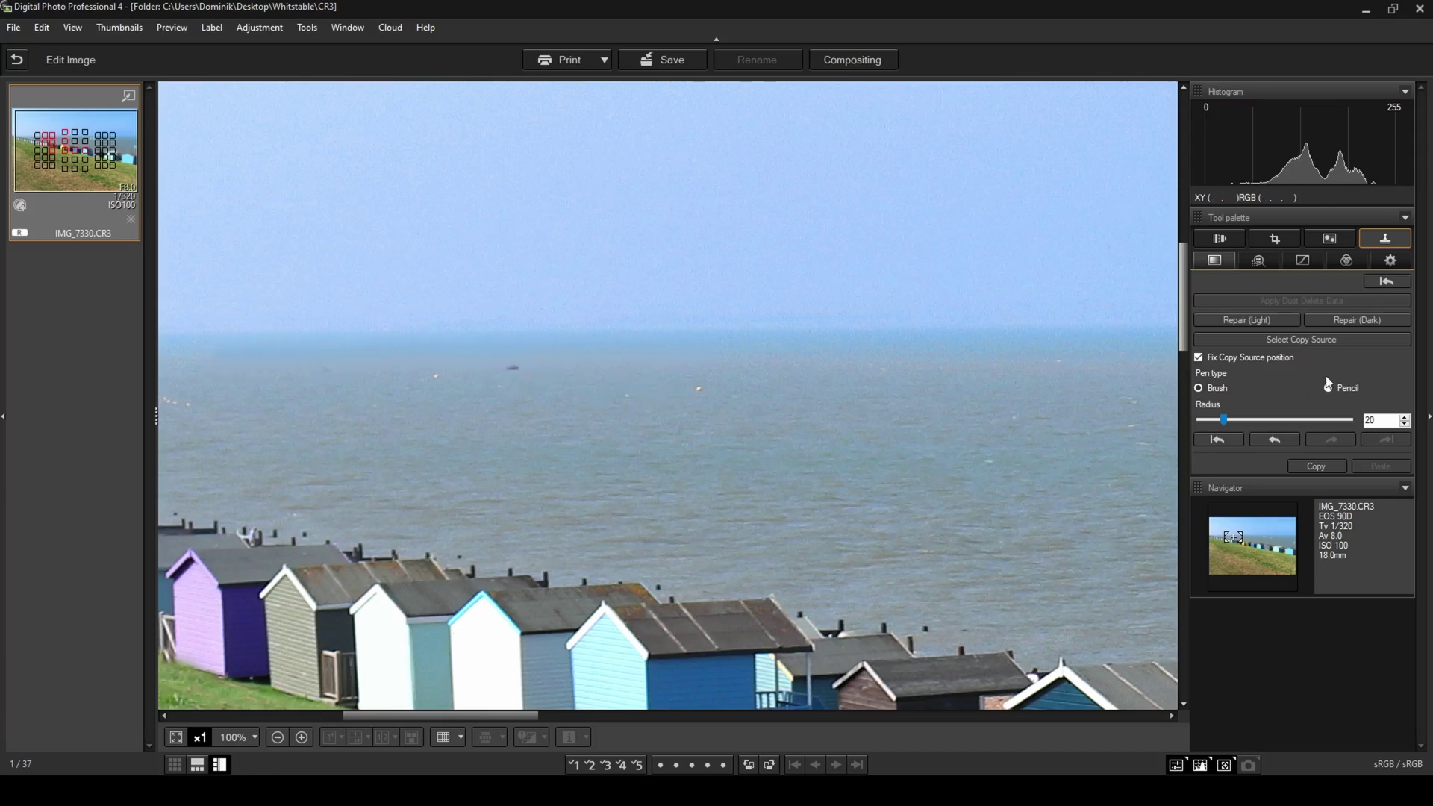
Step: Sample the open water beside the small dark boat below the horizon and clone it over the boat
{"action": "left_click", "coordinate": [1301, 339]}
{"action": "left_click", "coordinate": [561, 369]}
{"action": "left_click", "coordinate": [502, 368]}
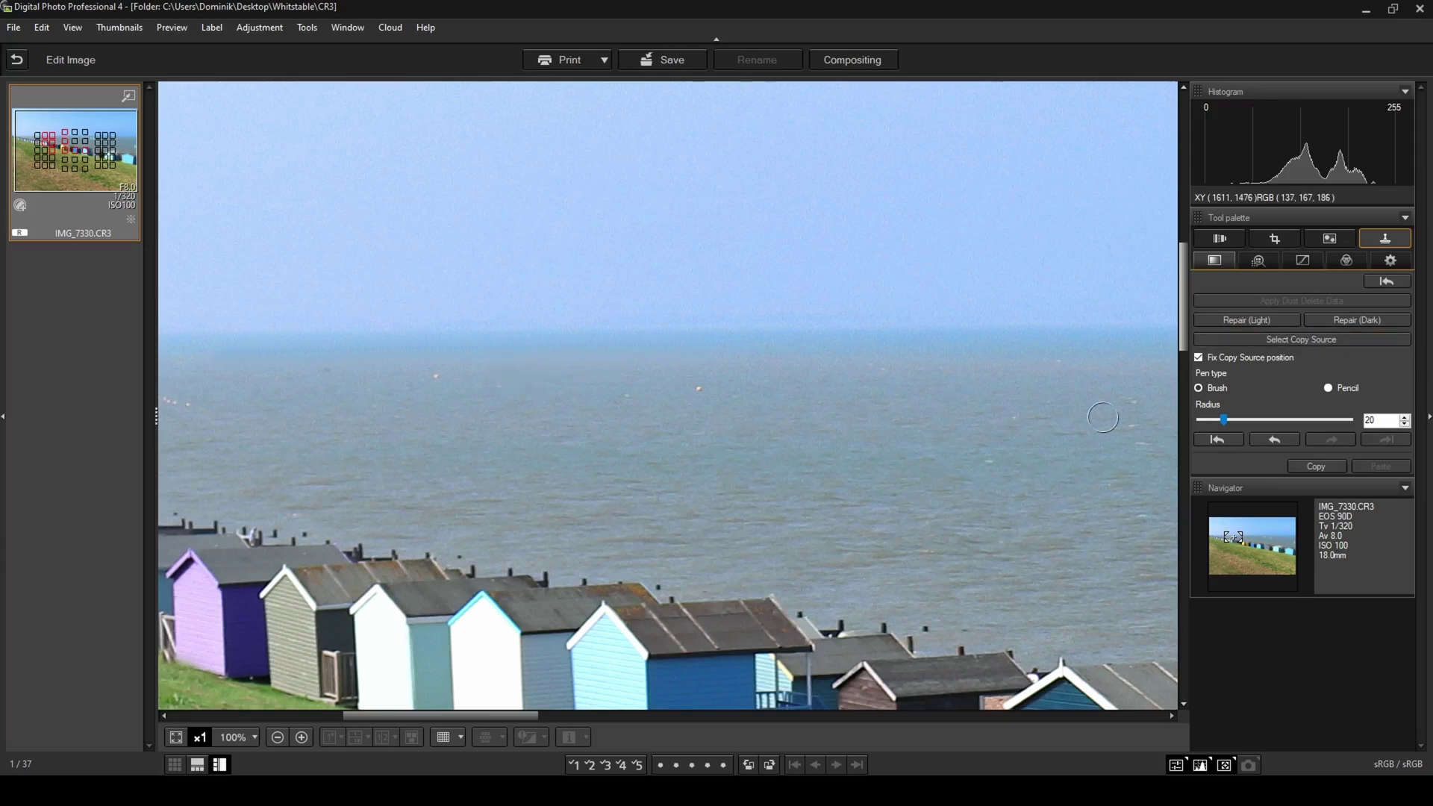
Step: Clone nearby water over the orange buoy right of the removed boats, undoing the first result and resampling farther from the buoy
{"action": "left_click", "coordinate": [1268, 341]}
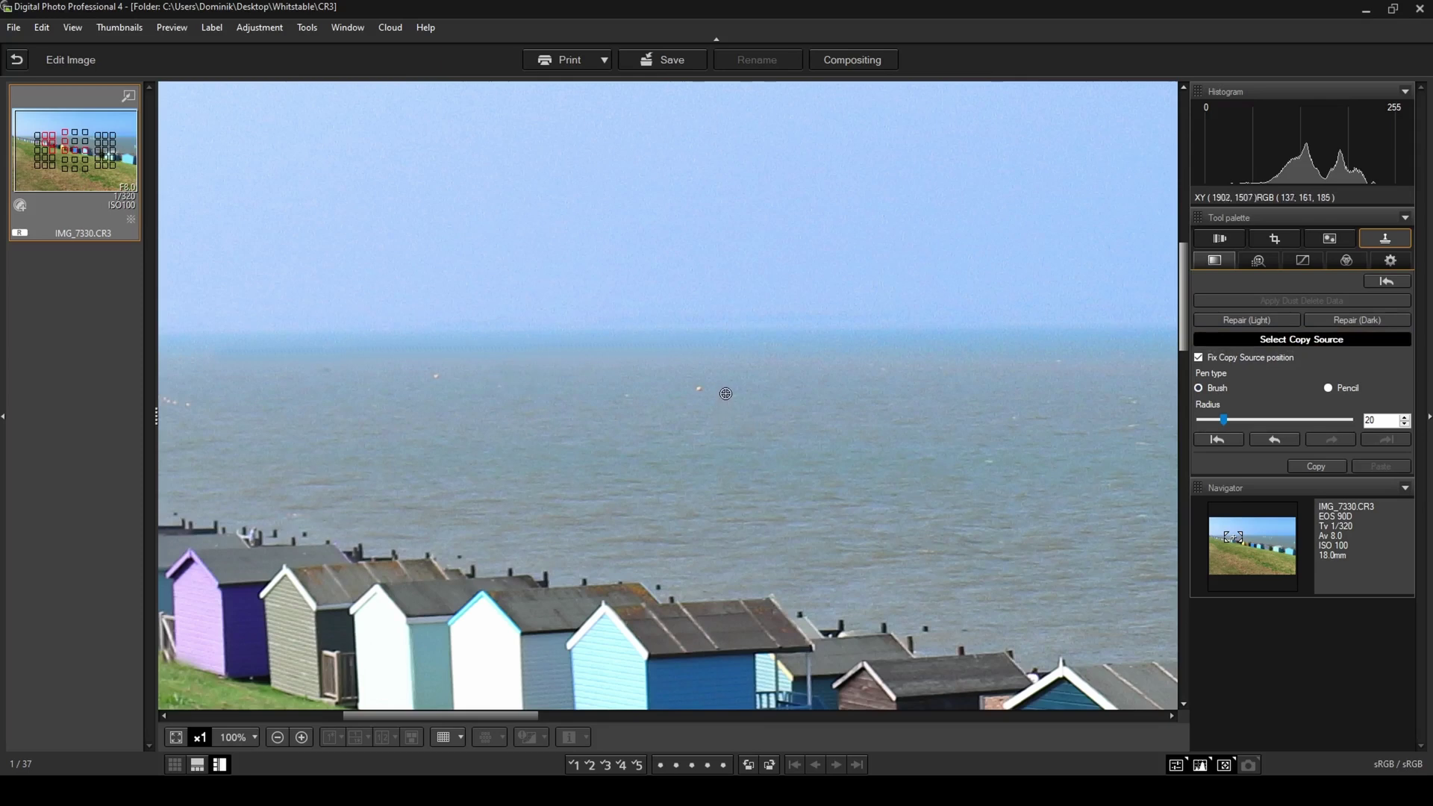
{"action": "left_click", "coordinate": [726, 388]}
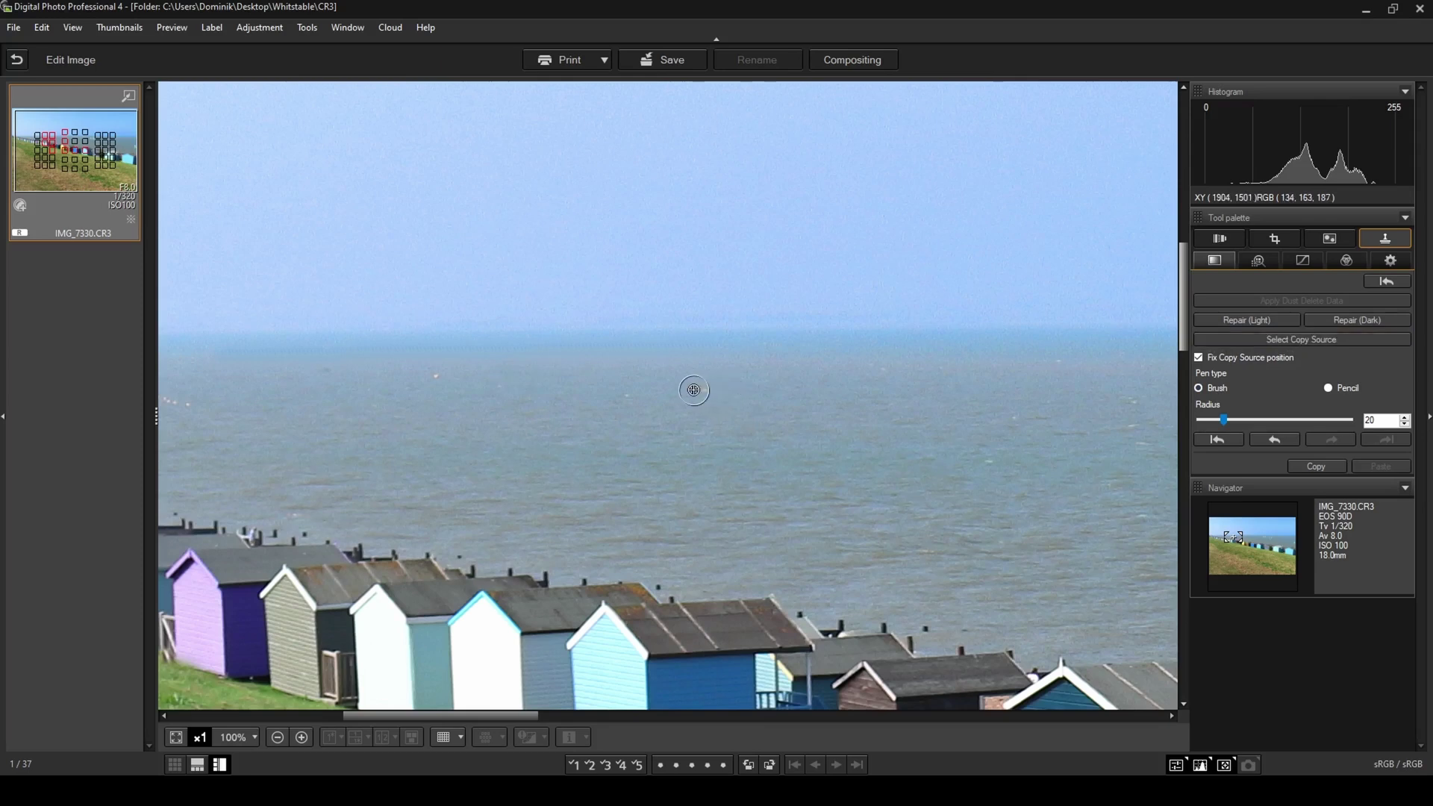
{"action": "left_click", "coordinate": [698, 388]}
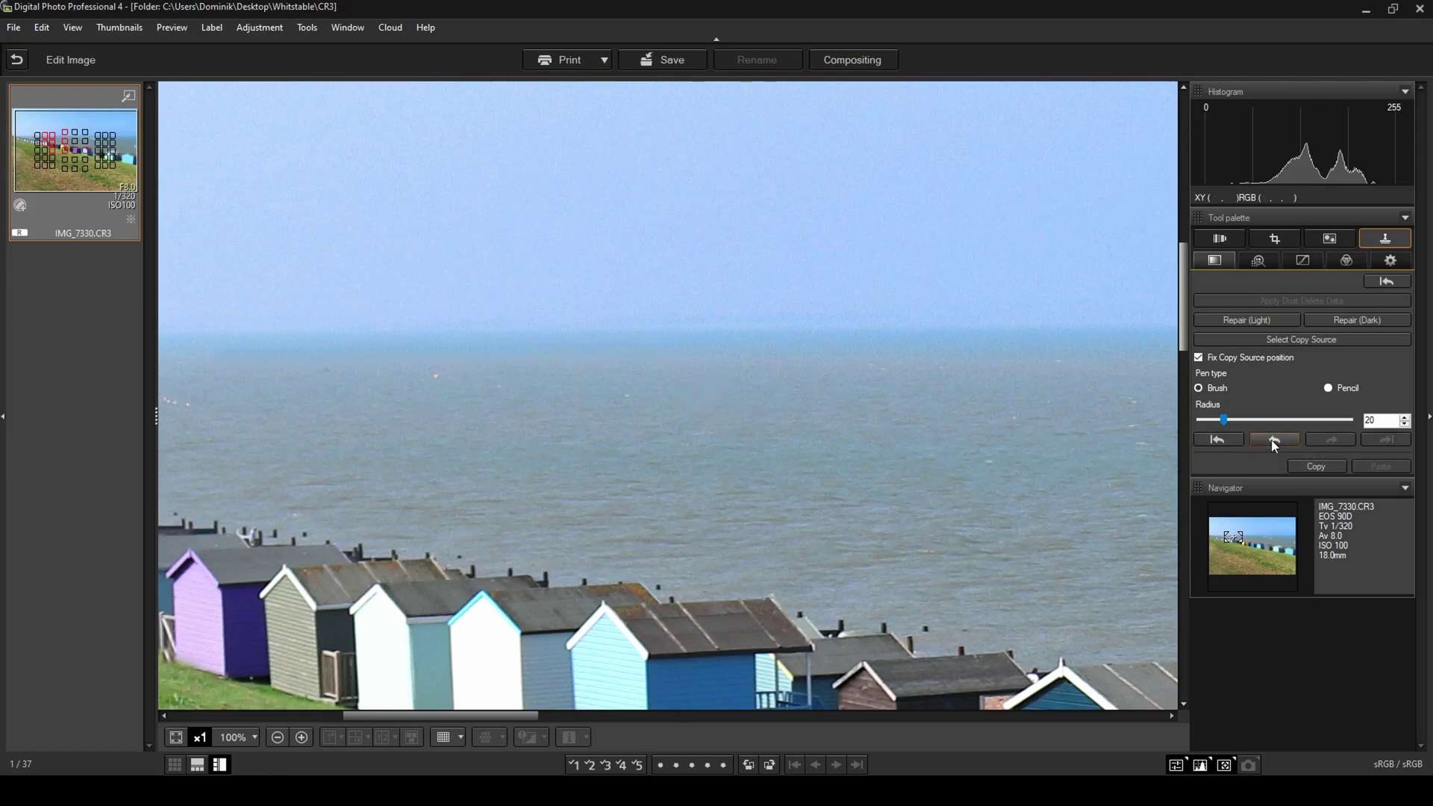
{"action": "left_click", "coordinate": [1268, 338]}
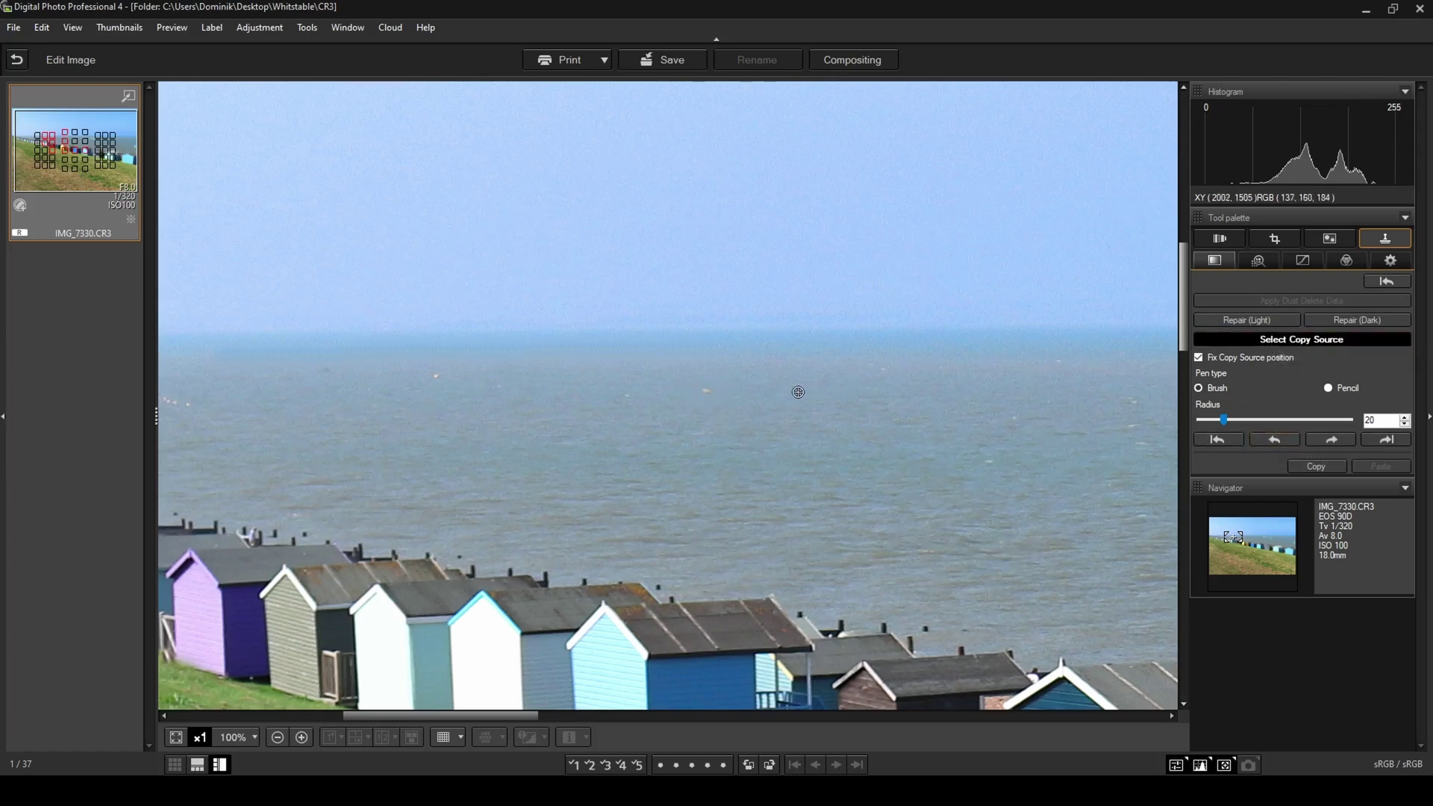
{"action": "left_click", "coordinate": [758, 393]}
{"action": "left_click", "coordinate": [701, 391]}
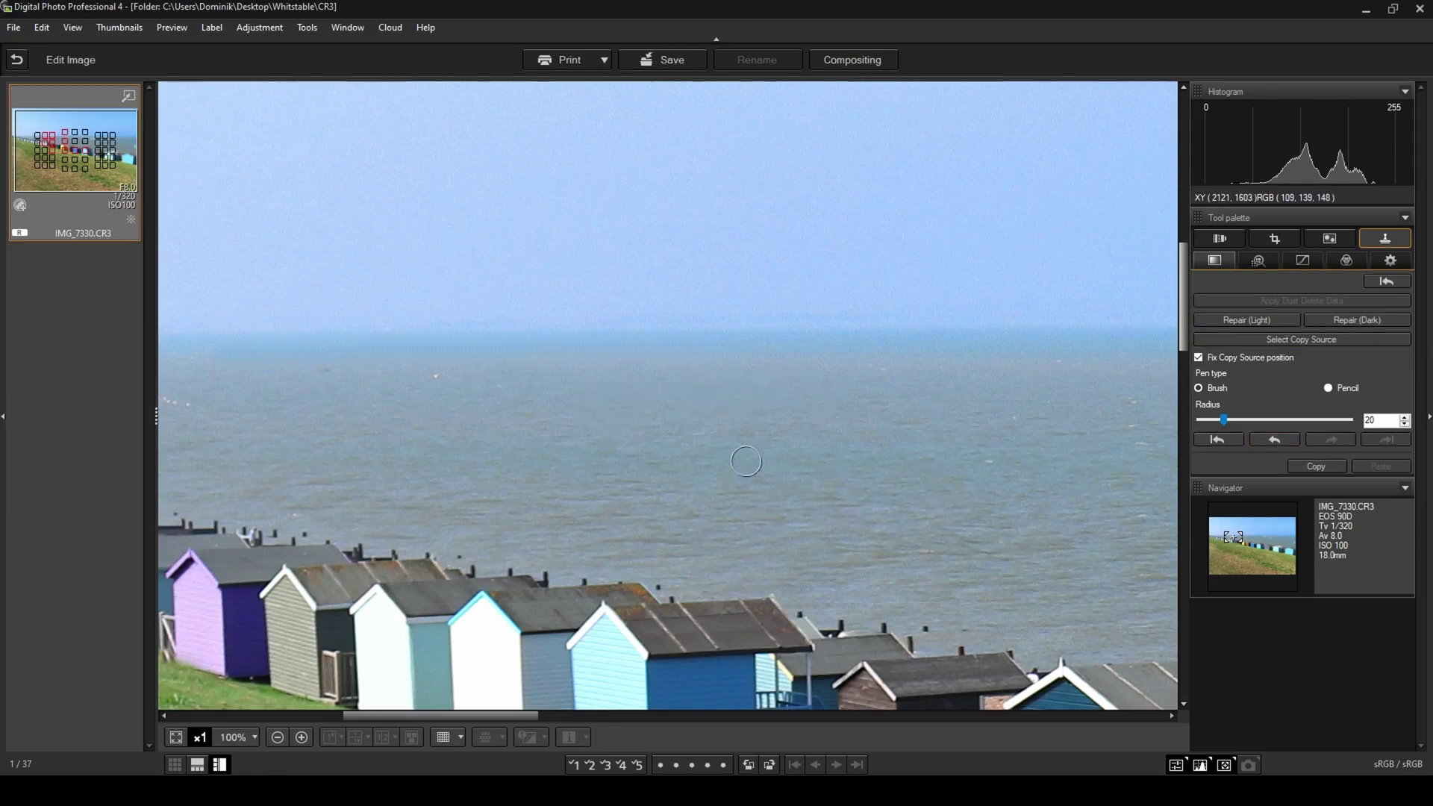
Step: Clone adjacent water over the orange buoy above the pale huts, redoing the stroke with a fresh sample, and over the dark speck to its left
{"action": "left_click", "coordinate": [436, 376]}
{"action": "left_click", "coordinate": [1273, 440]}
{"action": "left_click", "coordinate": [1283, 340]}
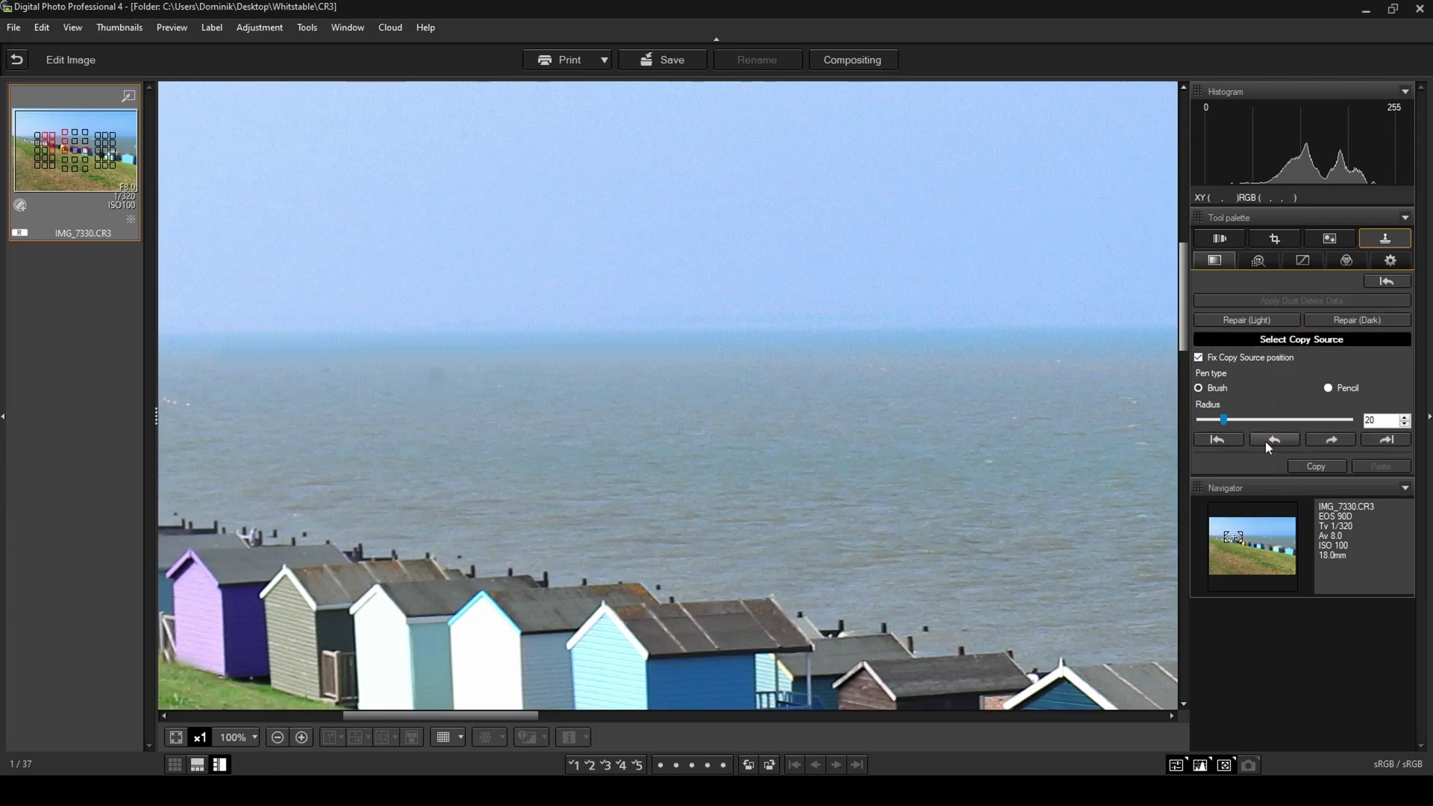
{"action": "left_click", "coordinate": [466, 378]}
{"action": "left_click", "coordinate": [570, 456]}
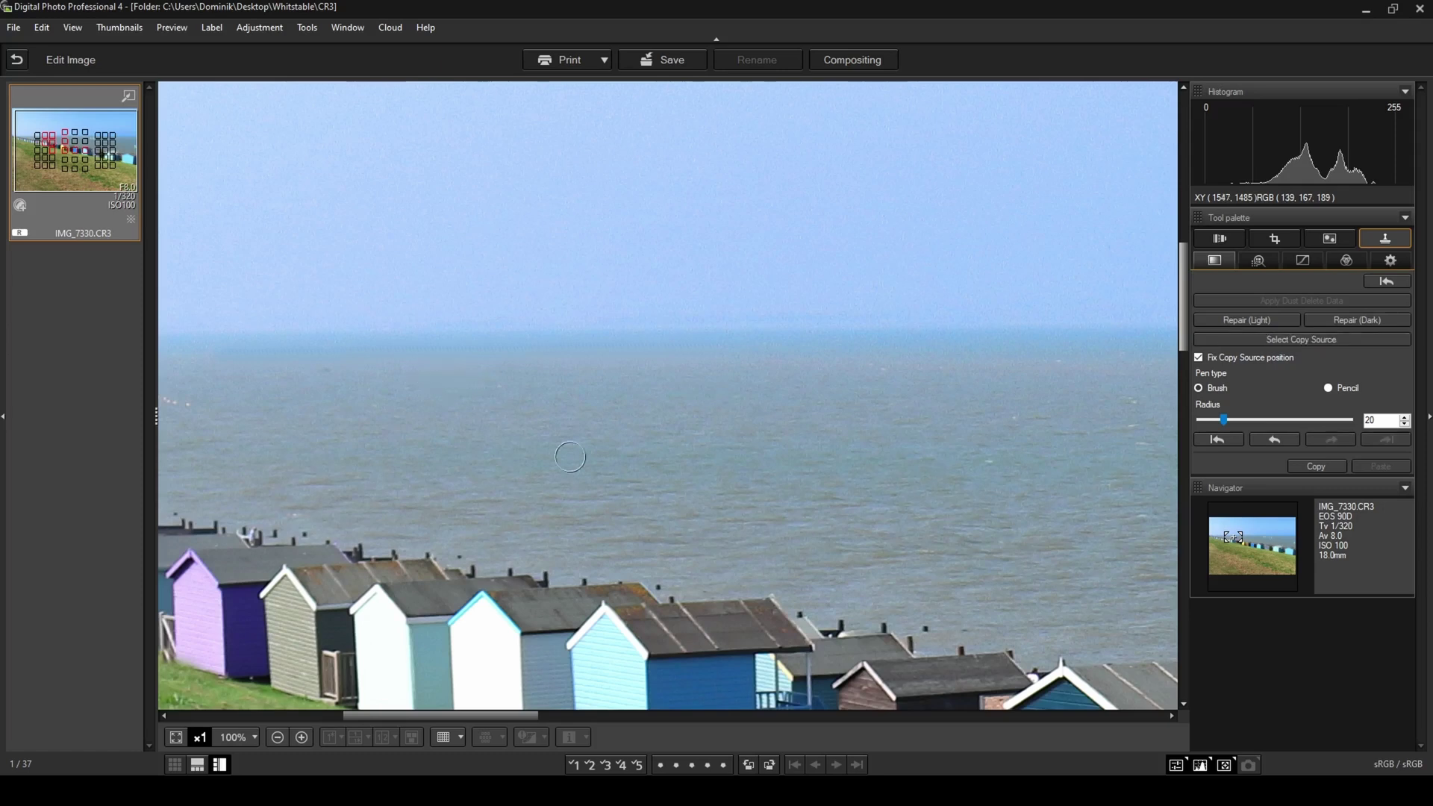
{"action": "left_click", "coordinate": [1246, 338]}
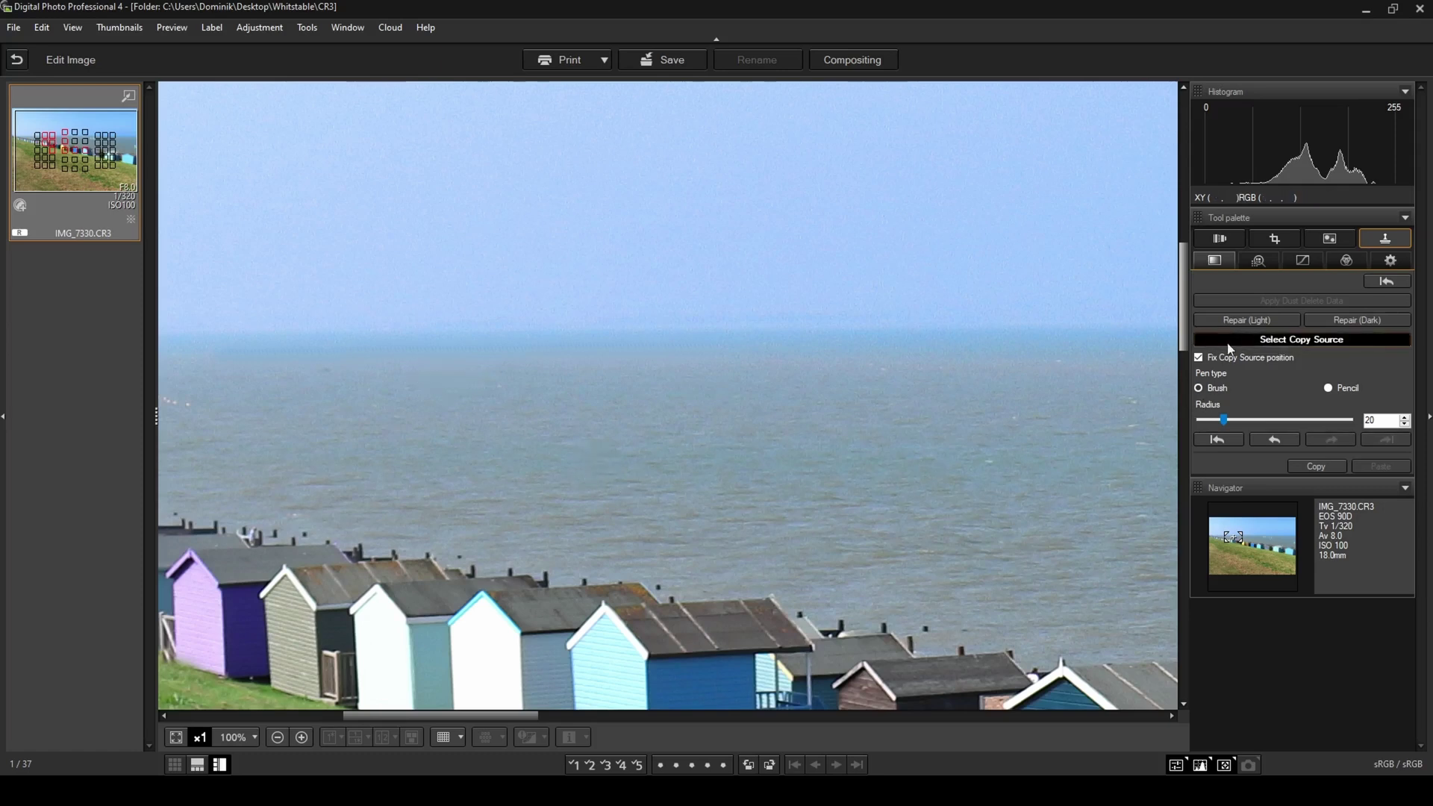
{"action": "left_click", "coordinate": [346, 373]}
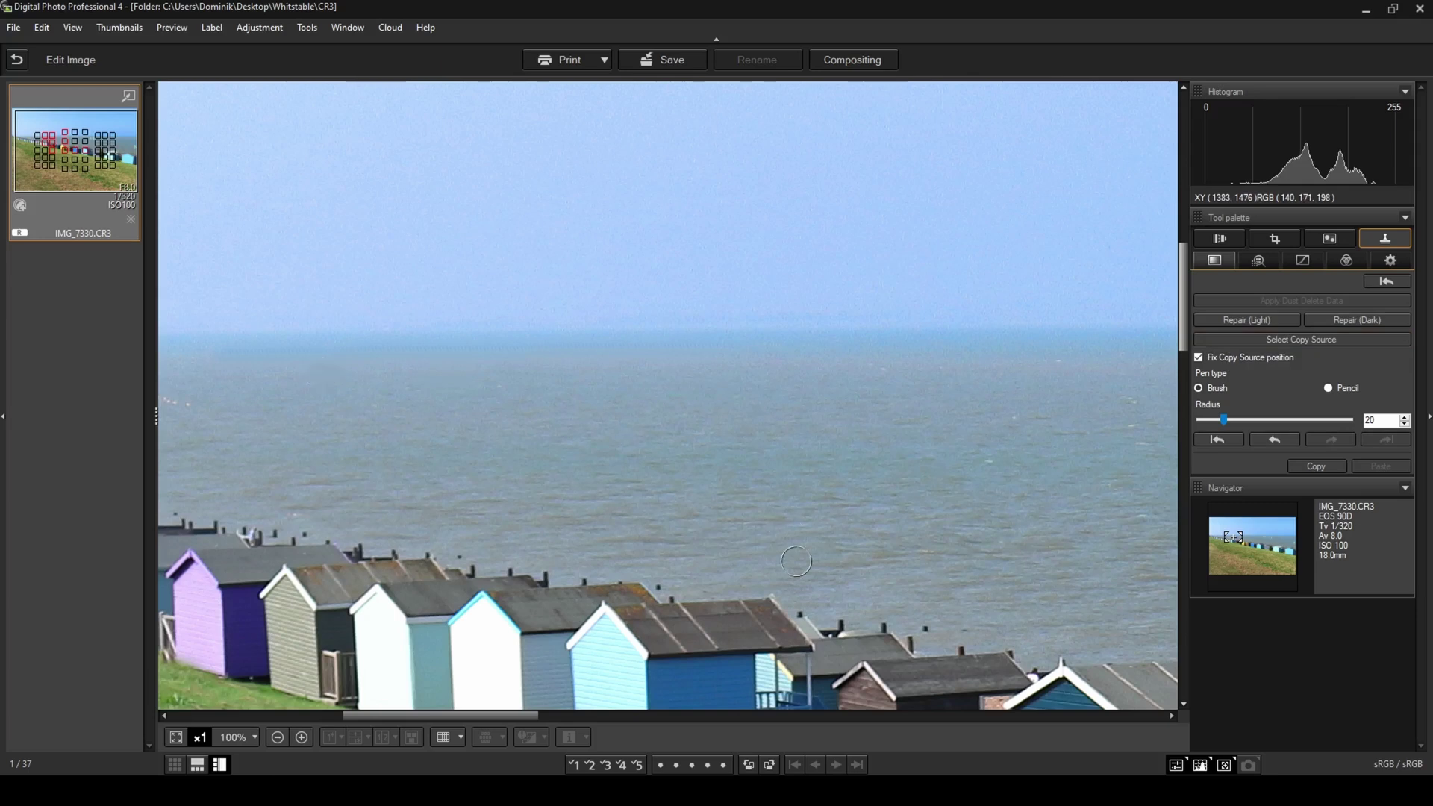
Step: Sample the water beside the row of small buoys above the purple hut and clone it over them
{"action": "left_click_drag", "start_coordinate": [523, 715], "coordinate": [450, 715]}
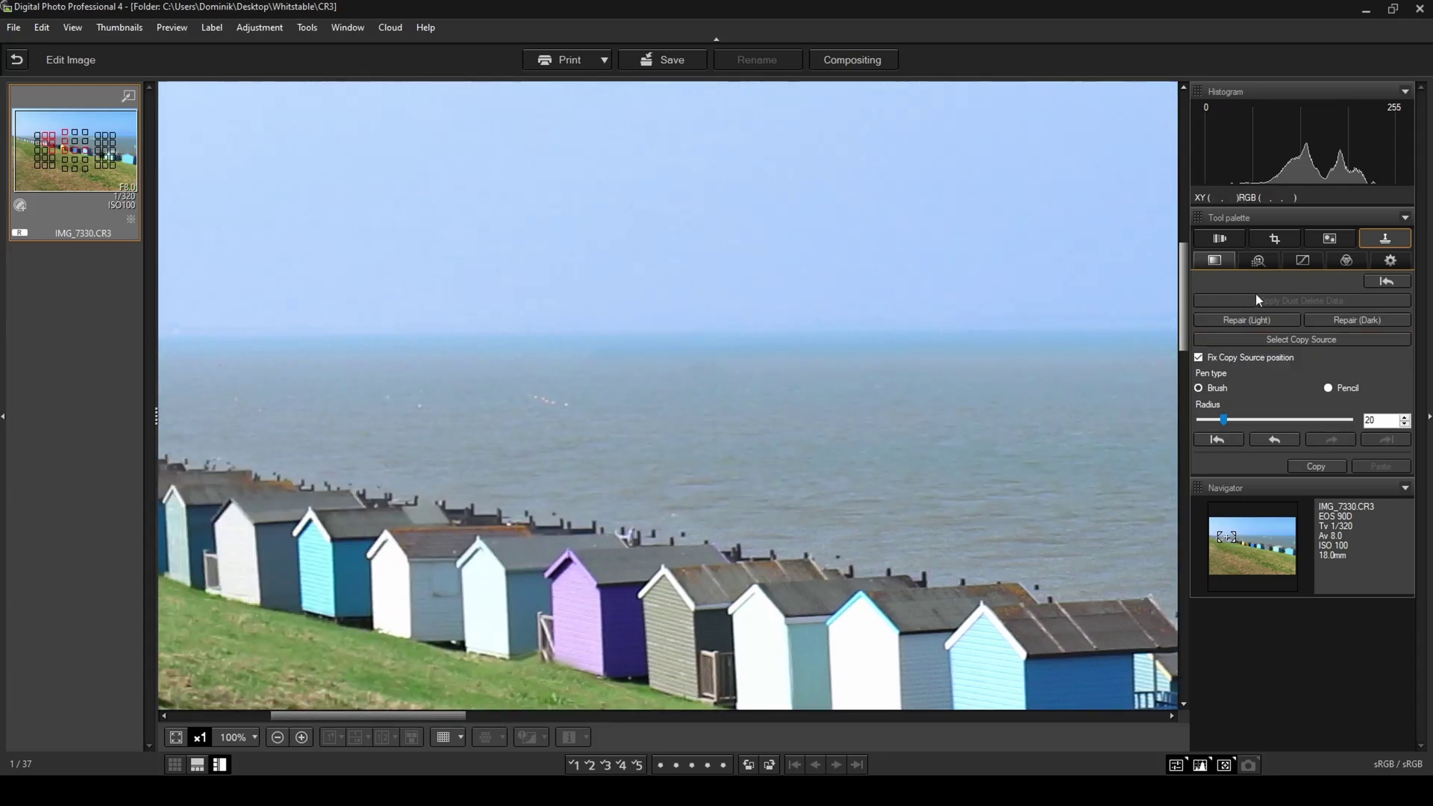
{"action": "left_click", "coordinate": [1270, 337]}
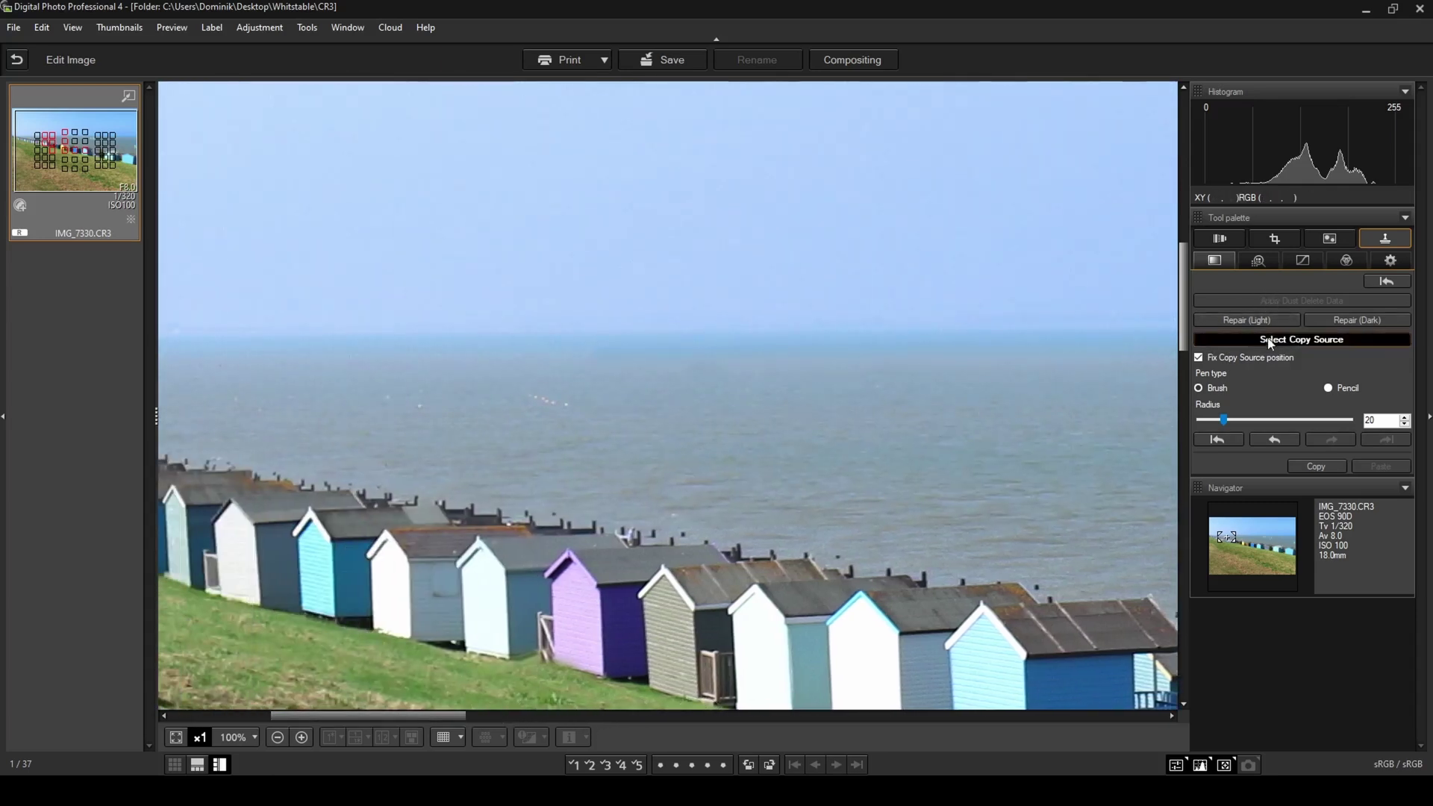
{"action": "left_click", "coordinate": [593, 407]}
{"action": "left_click", "coordinate": [550, 404]}
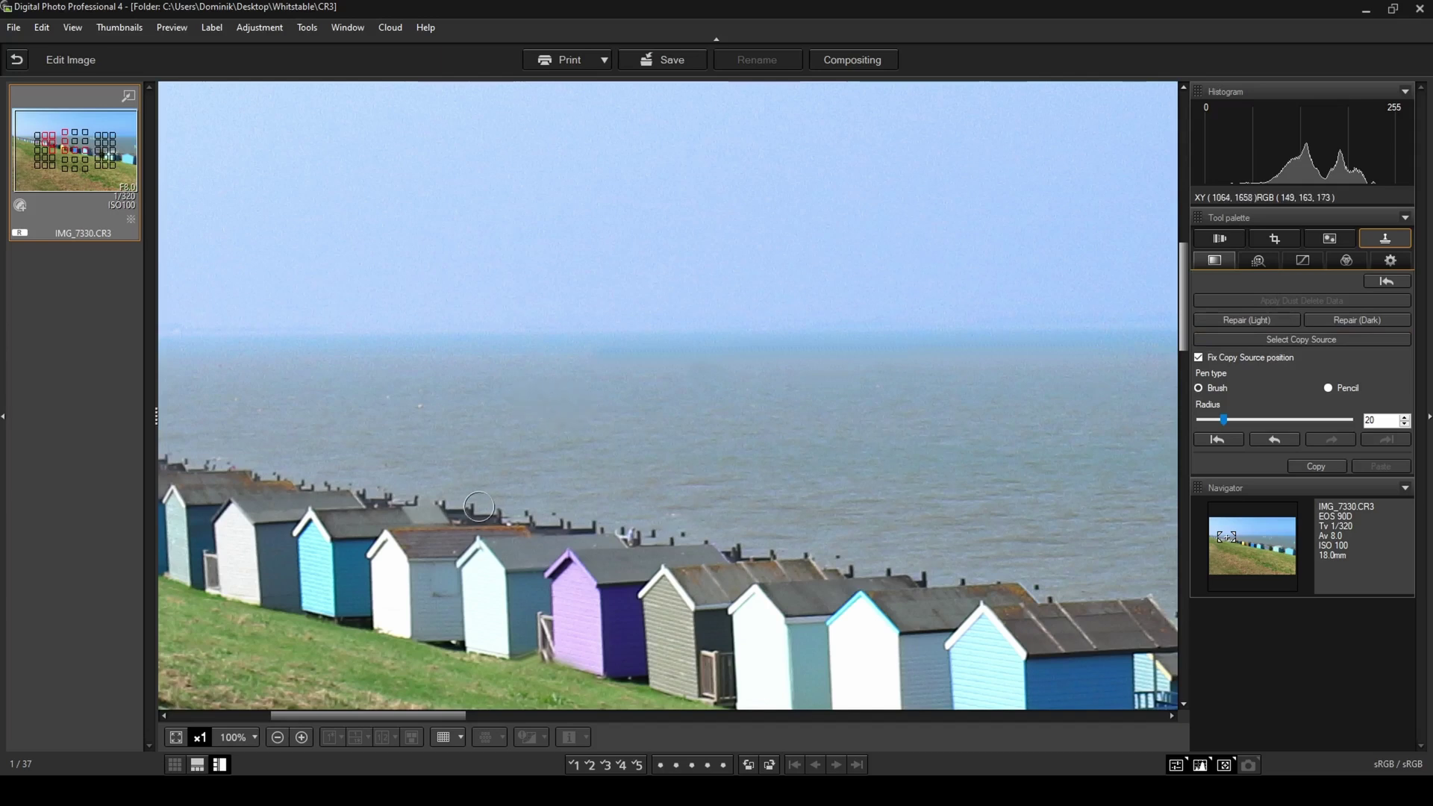
Step: Clone freshly sampled water over the two remaining white specks in the sea above the far huts and show the whole photo
{"action": "left_click", "coordinate": [1301, 339]}
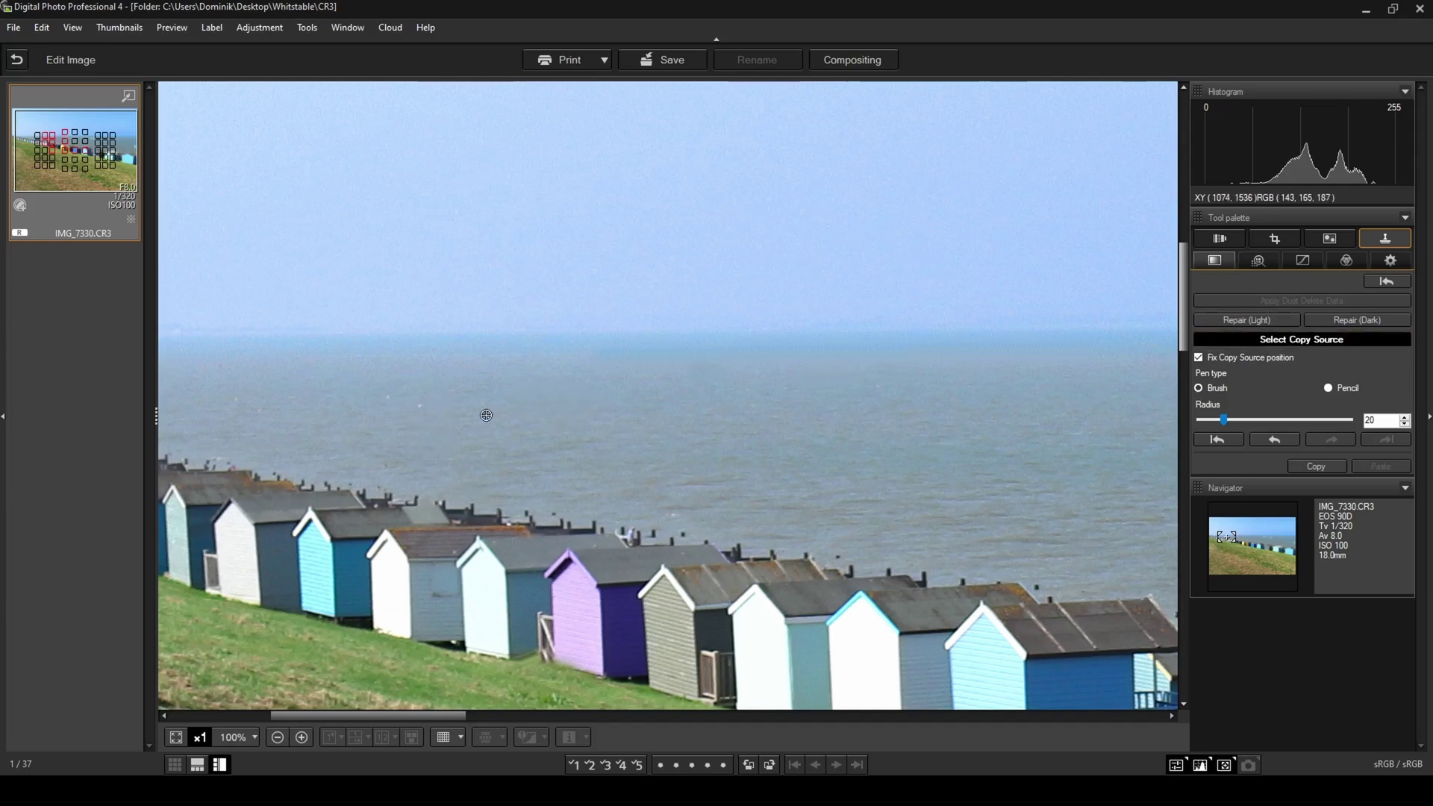
{"action": "left_click", "coordinate": [447, 408]}
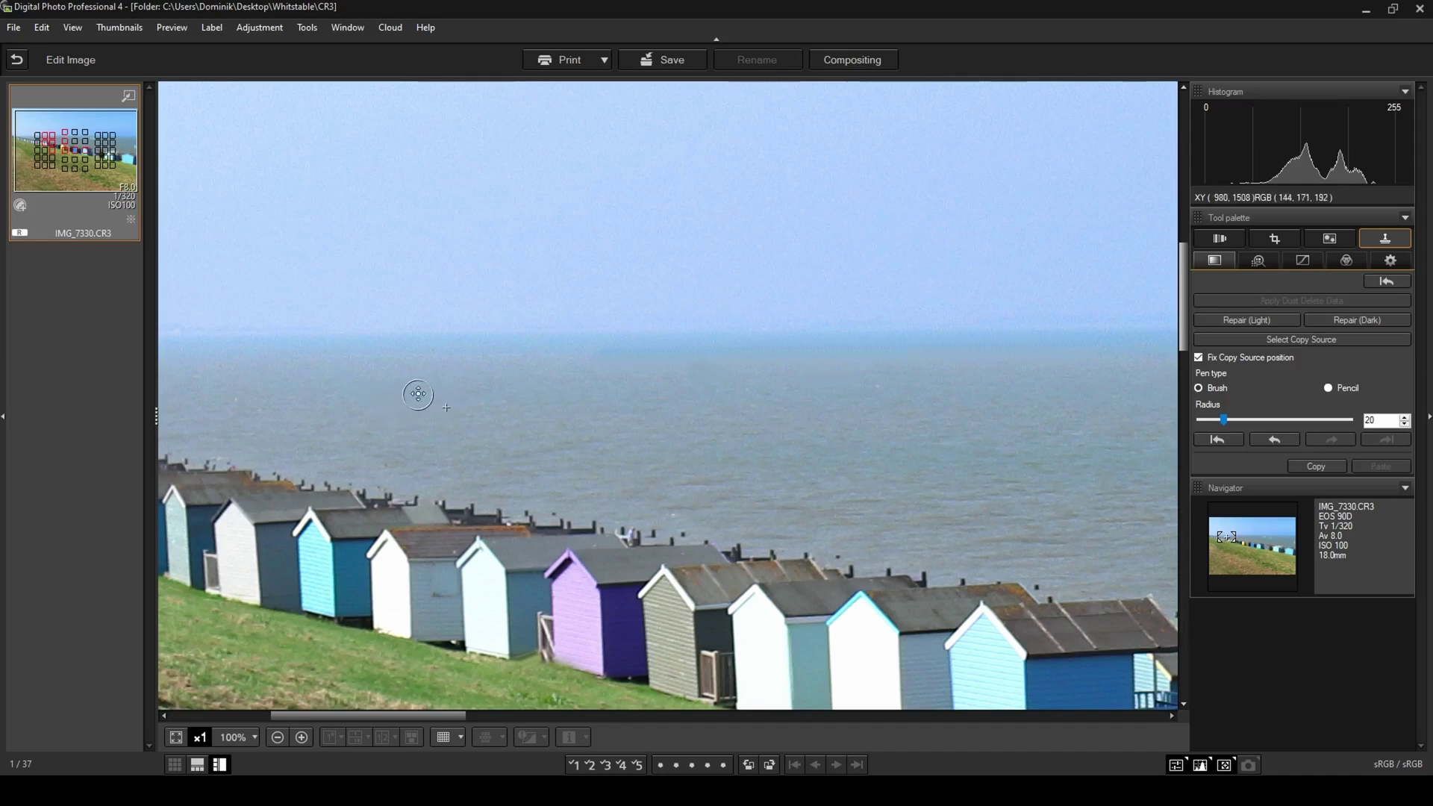
{"action": "left_click", "coordinate": [1301, 339]}
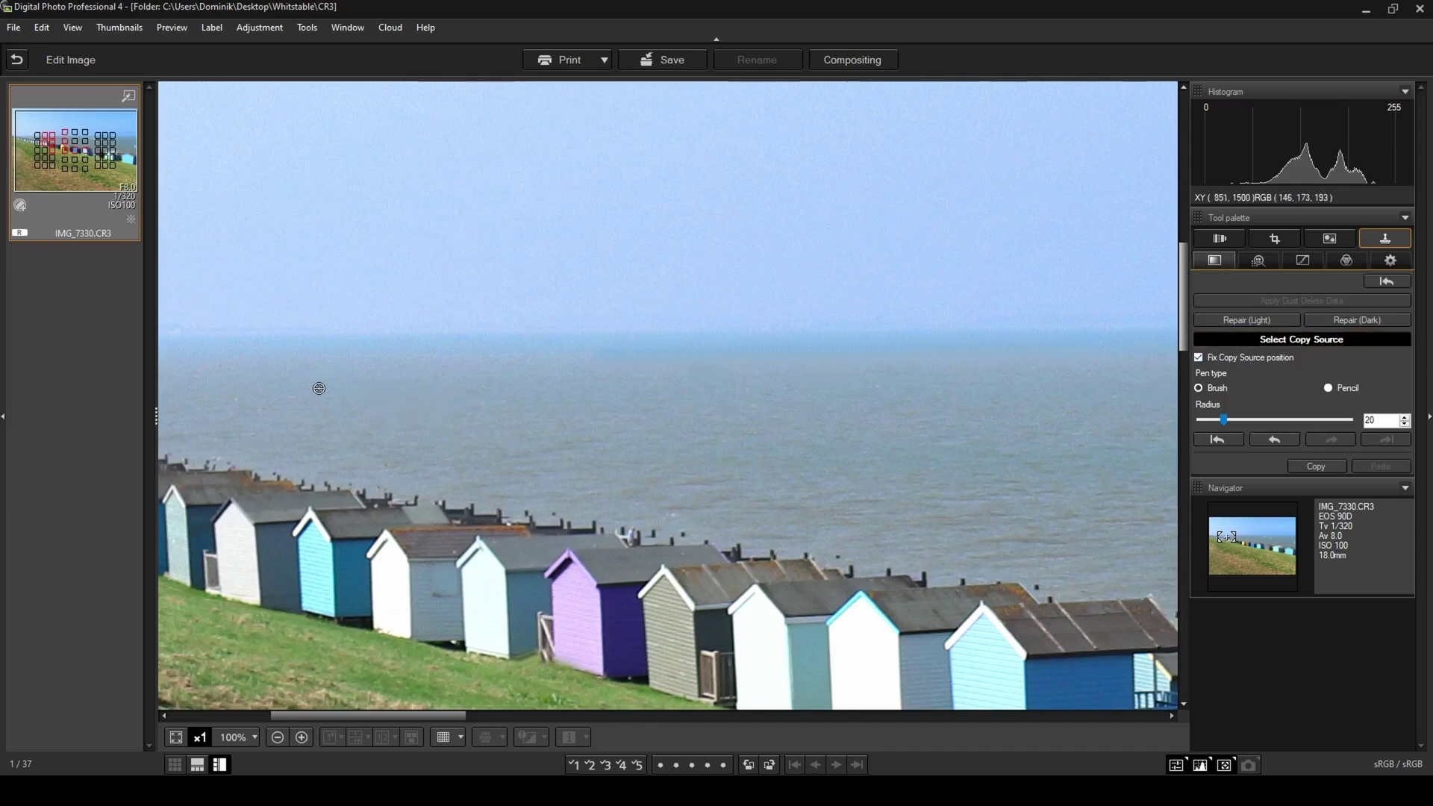
{"action": "left_click", "coordinate": [253, 397]}
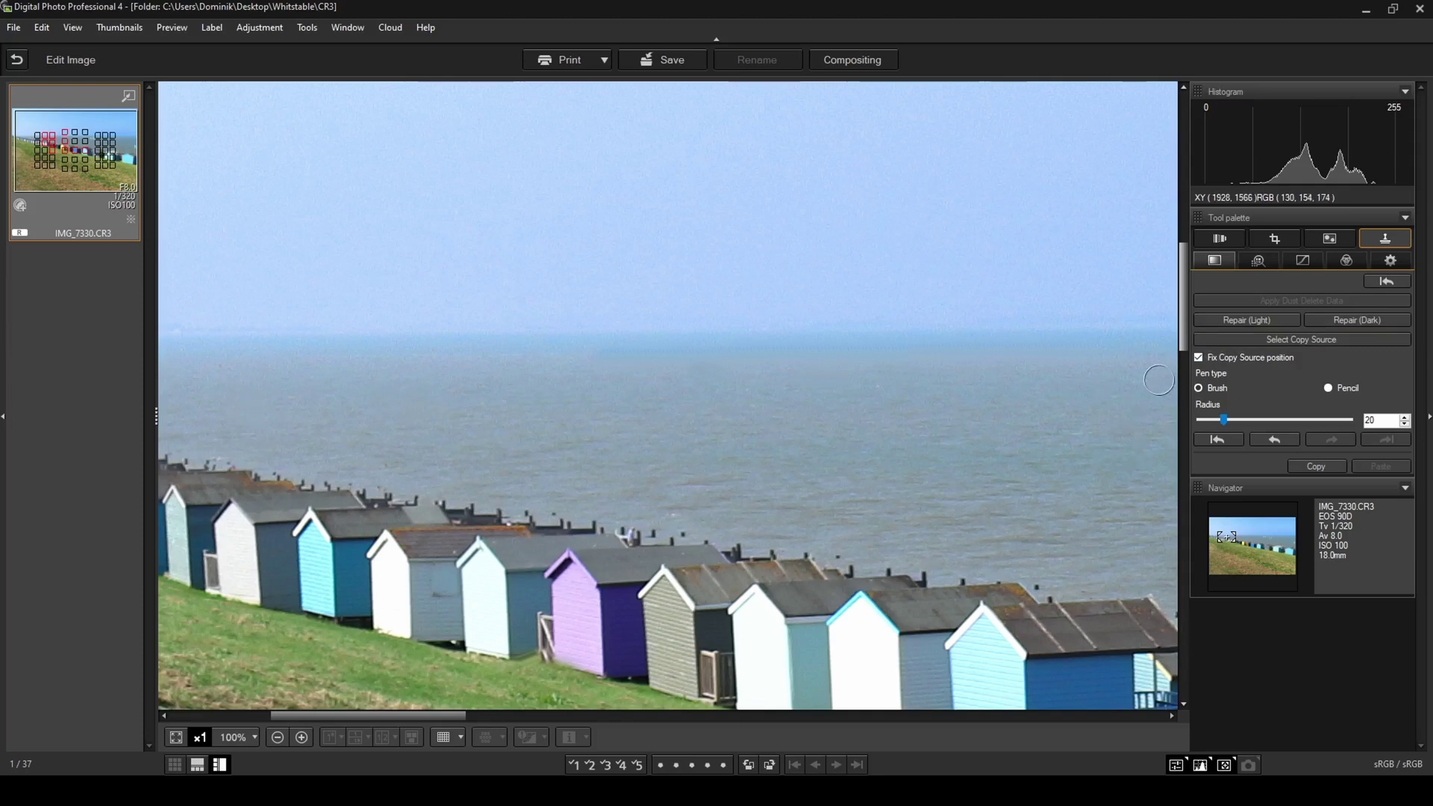
{"action": "left_click", "coordinate": [176, 737]}
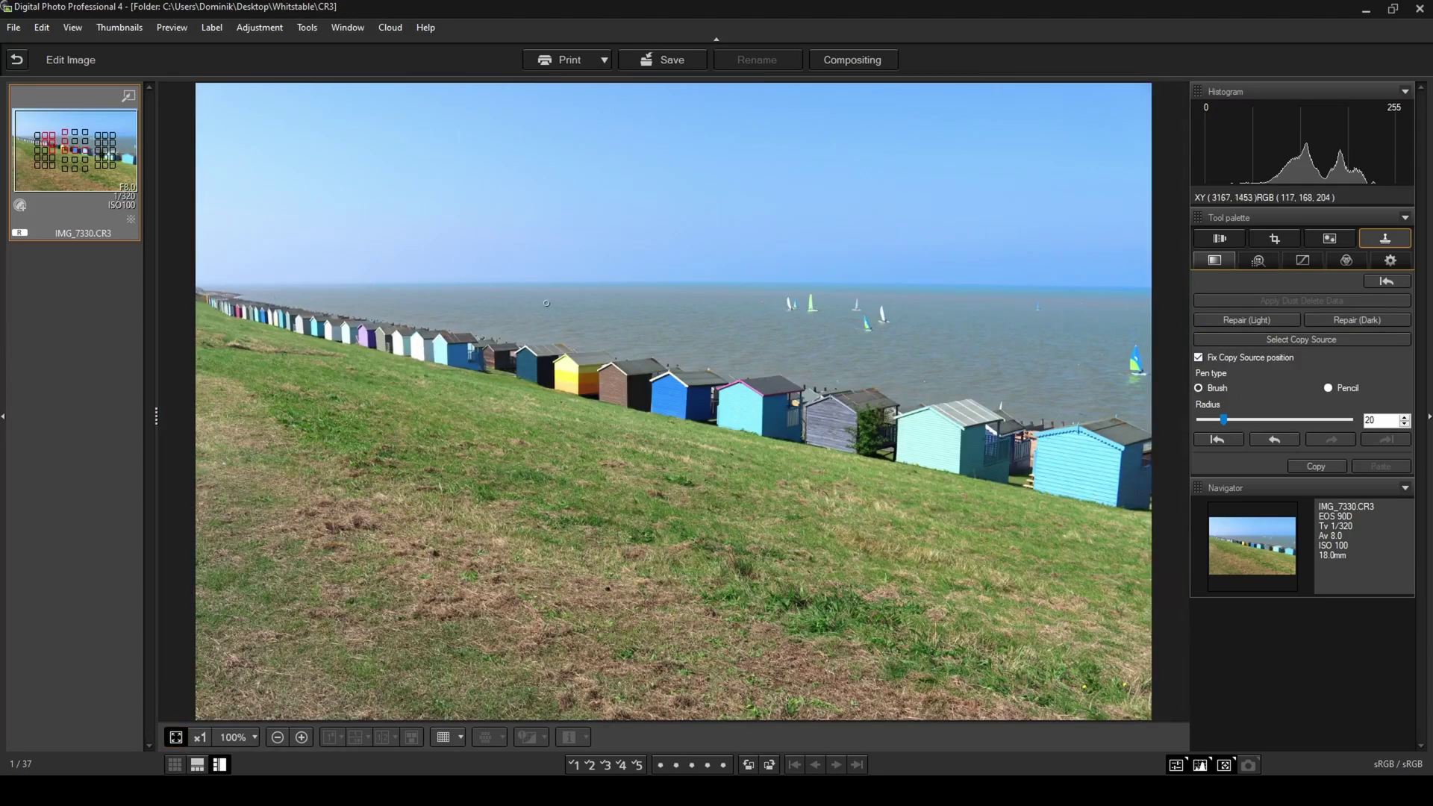